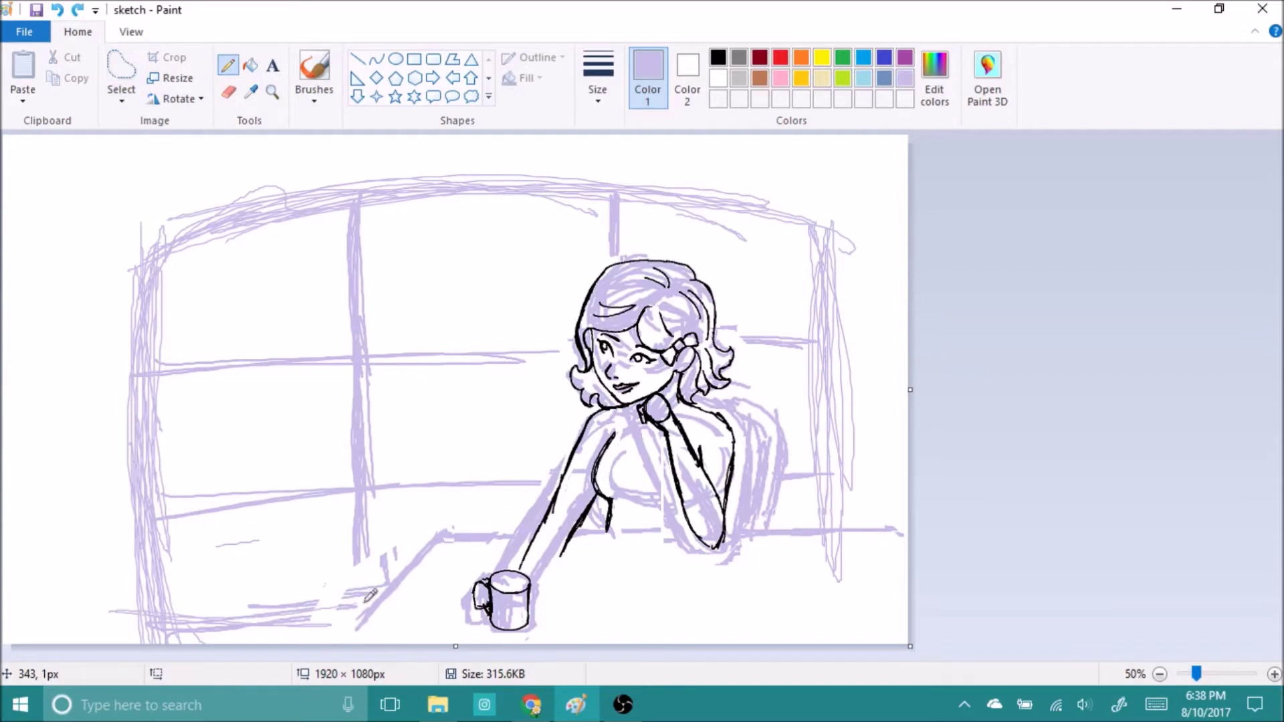
Select the mug with a free-form selection and move it slightly to the right beneath the forearm
scroll(295, 252, "down", 5)
scroll(295, 252, "right", 2)
left_click(121, 67)
left_click_drag(459, 590, 574, 587)
left_click_drag(508, 555, 540, 562)
left_click_drag(631, 479, 649, 458)
left_click_drag(560, 551, 549, 561)
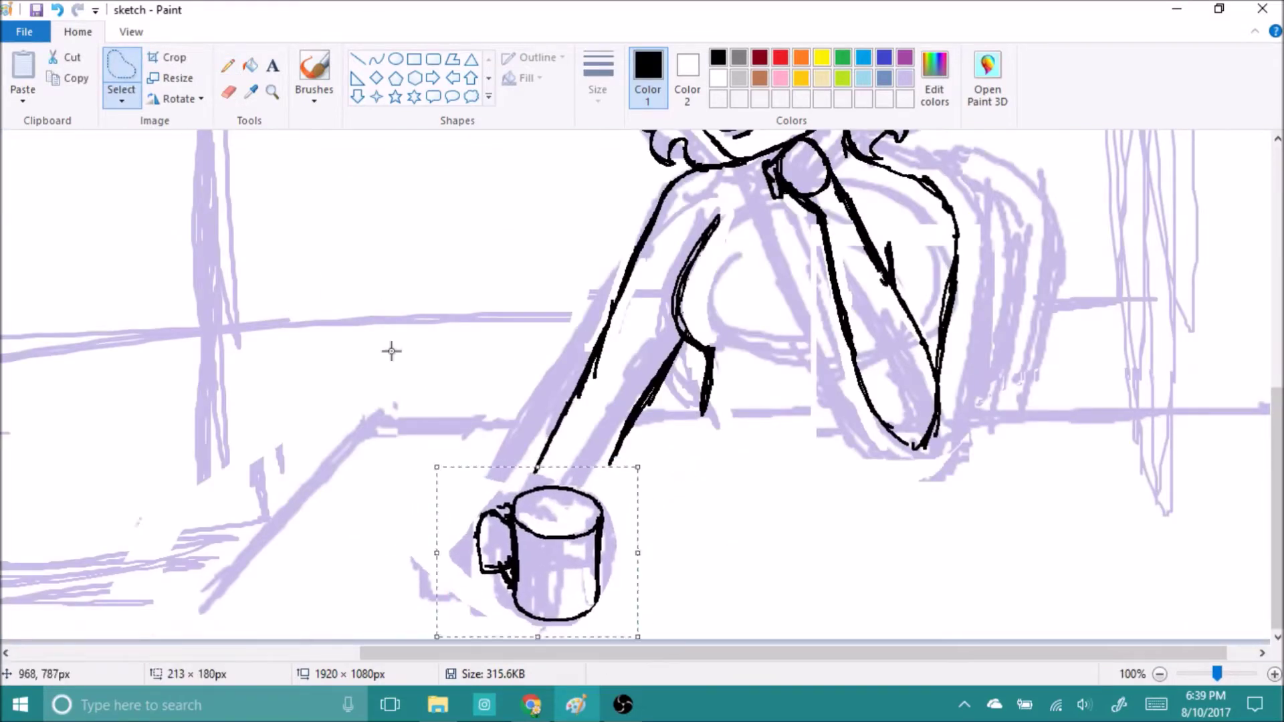
Retouch the mug's black outline and erase the stray purple sketch marks along its right side
left_click(227, 64)
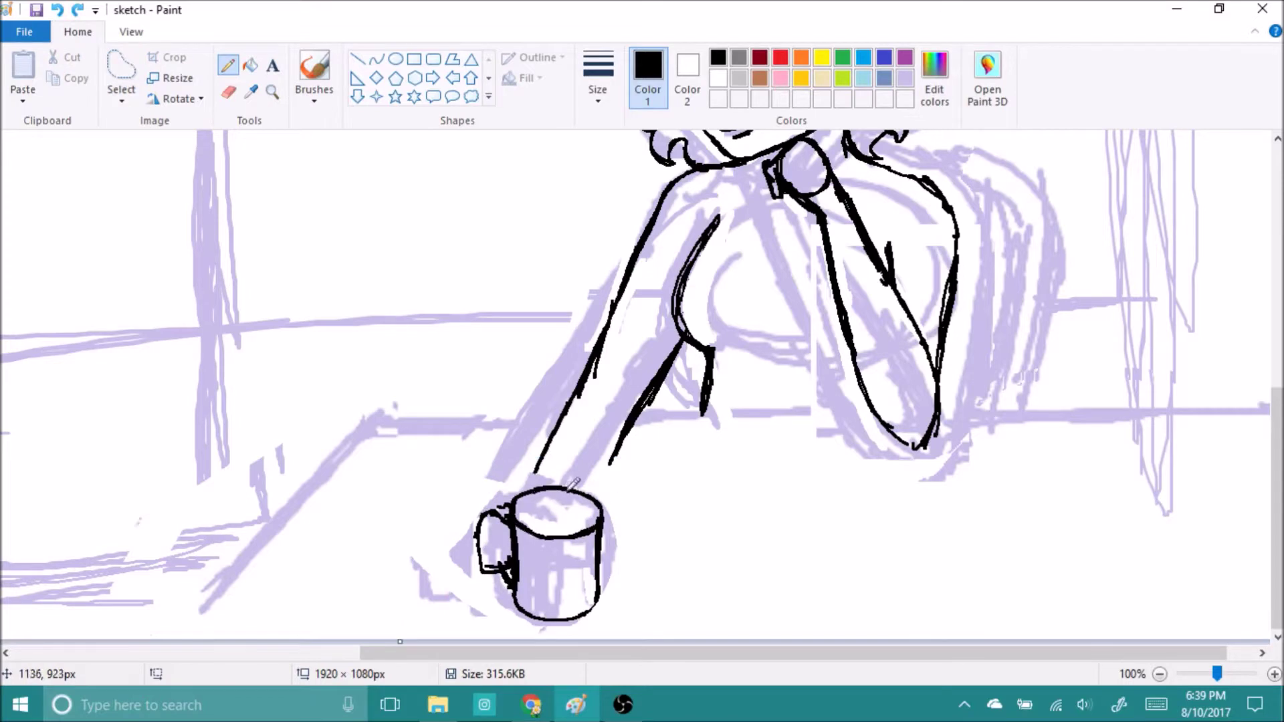
scroll(570, 485, "up", 1)
scroll(468, 341, "down", 5)
mouse_move(580, 369)
left_mouse_down()
mouse_move(515, 432)
mouse_move(419, 428)
left_mouse_up()
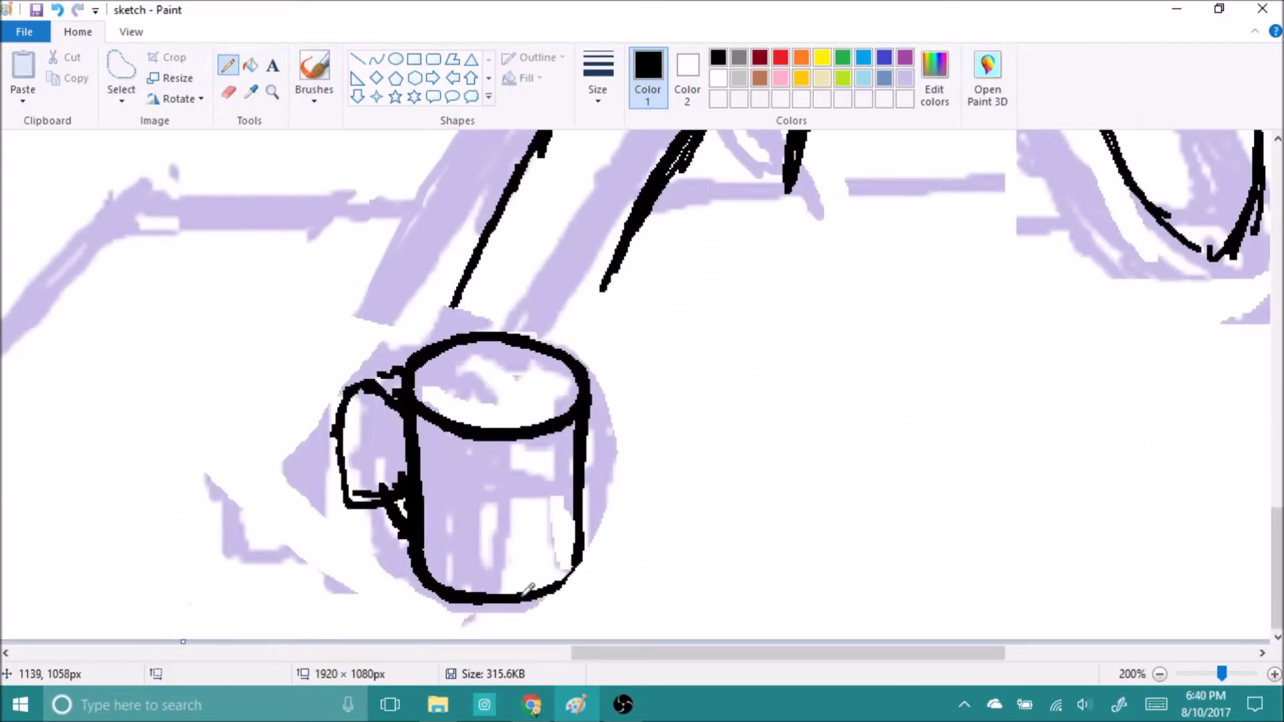
left_click(228, 91)
left_click_drag(601, 410, 599, 440)
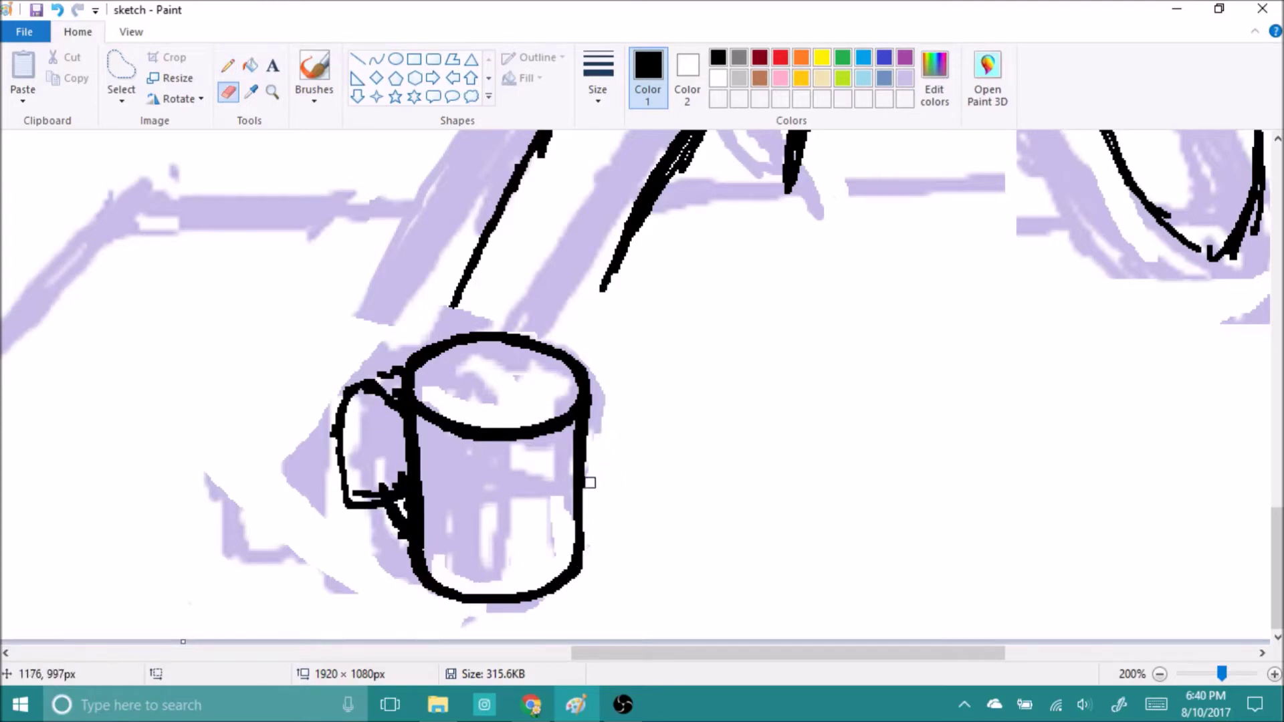
Try to extend both black forearm lines down toward the mug
left_click(228, 65)
left_click_drag(618, 272, 570, 360)
left_click_drag(456, 287, 433, 345)
scroll(468, 334, "up", 2)
scroll(468, 402, "down", 1)
Select the hand under the chin with a free-form selection and shift it slightly toward the forearm
left_click(121, 77)
left_click(1274, 674)
mouse_move(692, 392)
left_mouse_down()
mouse_move(778, 410)
mouse_move(897, 571)
left_mouse_up()
left_click_drag(874, 415, 886, 434)
Draw a black rectangle about 1430 px wide over the purple window outline as the window frame
left_click(228, 65)
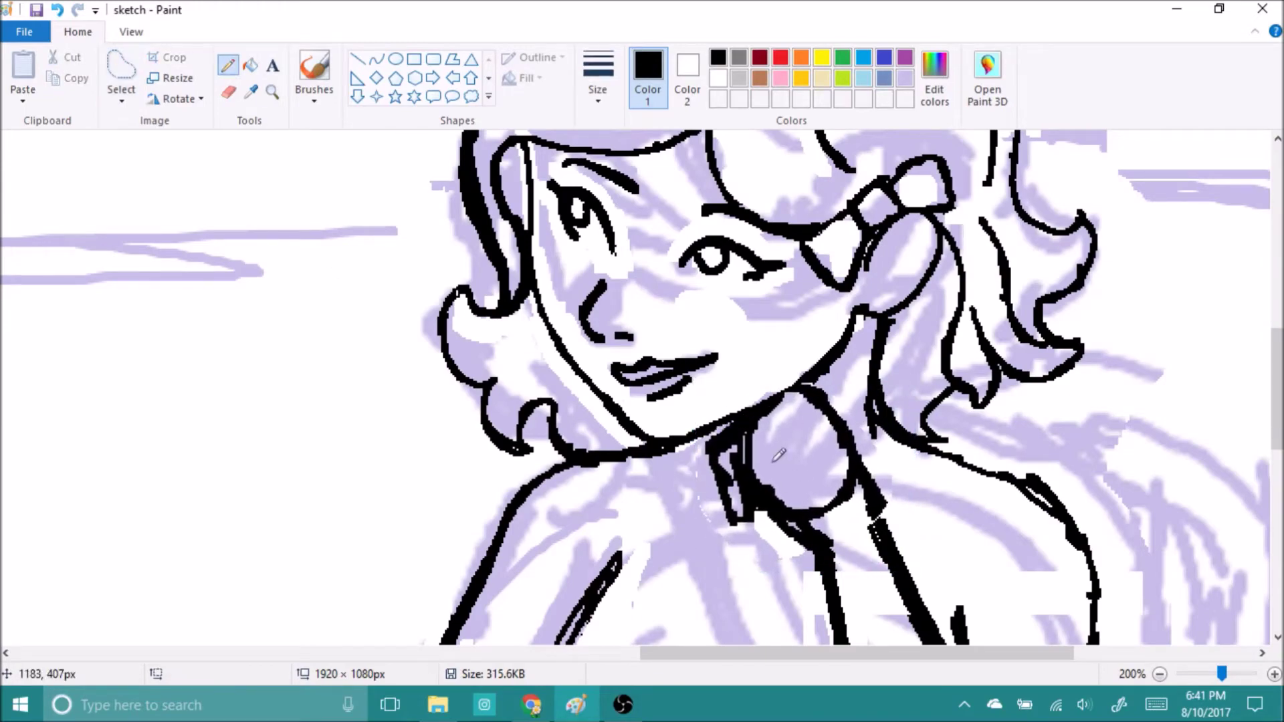
scroll(1257, 487, "down", 5)
scroll(1257, 487, "down", 5)
left_click(1160, 674)
left_click(1161, 674)
left_click(1201, 674)
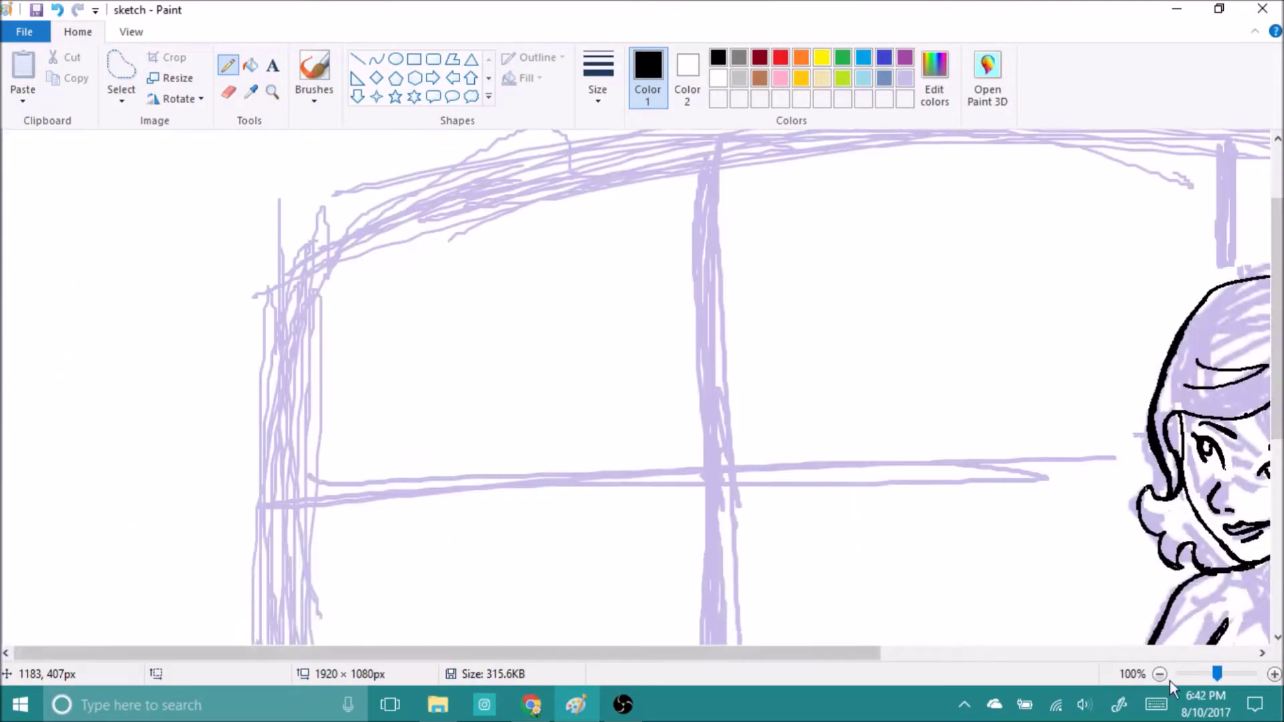
left_click(1161, 674)
left_click_drag(351, 197, 355, 271)
key("ctrl+z")
left_click(413, 59)
left_click_drag(148, 629, 829, 228)
Try to bow a curve between the frame's upper corners to form the window arch
left_click(377, 59)
left_click_drag(148, 232, 824, 232)
left_click_drag(485, 232, 486, 155)
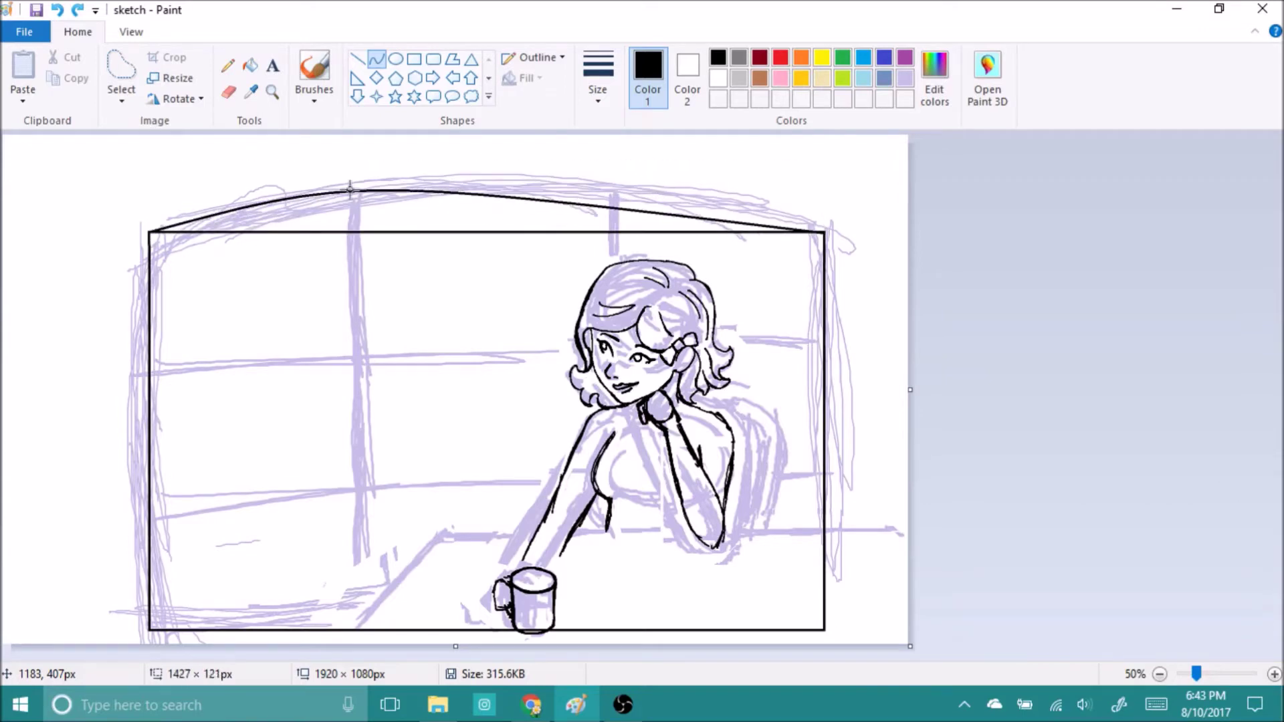
key("ctrl+z")
left_click_drag(149, 249, 823, 250)
mouse_move(375, 253)
left_mouse_down()
mouse_move(247, 189)
mouse_move(411, 199)
left_mouse_up()
key("ctrl+z")
Draw a curve about 1437 px wide between the frame's upper corners and bow it upward into a symmetrical arch
left_click_drag(148, 230, 824, 231)
mouse_move(402, 232)
left_mouse_down()
mouse_move(399, 286)
mouse_move(401, 231)
left_mouse_up()
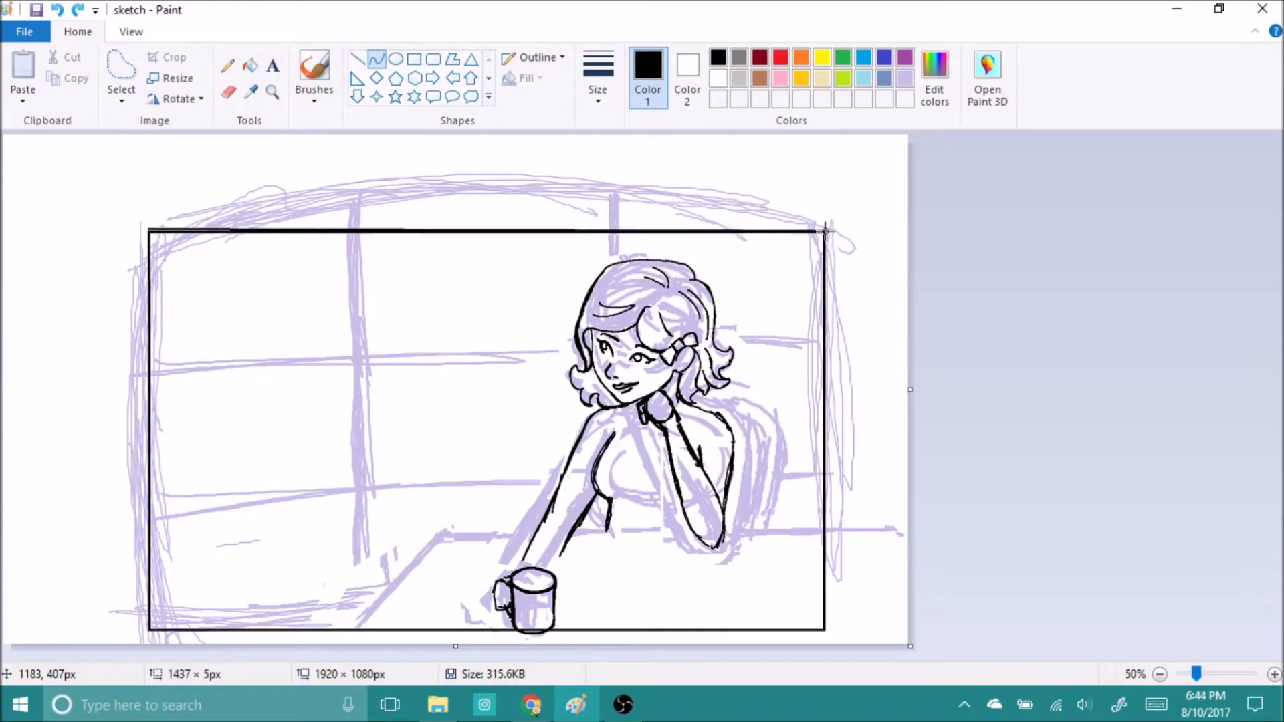
left_click_drag(488, 230, 611, 156)
Erase the rectangle's straight upper edge beneath the arch, leaving clean corners
left_click(228, 91)
scroll(468, 335, "up", 1)
scroll(1011, 539, "down", 1)
left_click_drag(304, 232, 155, 231)
scroll(601, 406, "up", 1)
left_click_drag(610, 329, 1057, 330)
scroll(669, 401, "right", 8)
left_click_drag(508, 330, 1066, 331)
left_click(228, 65)
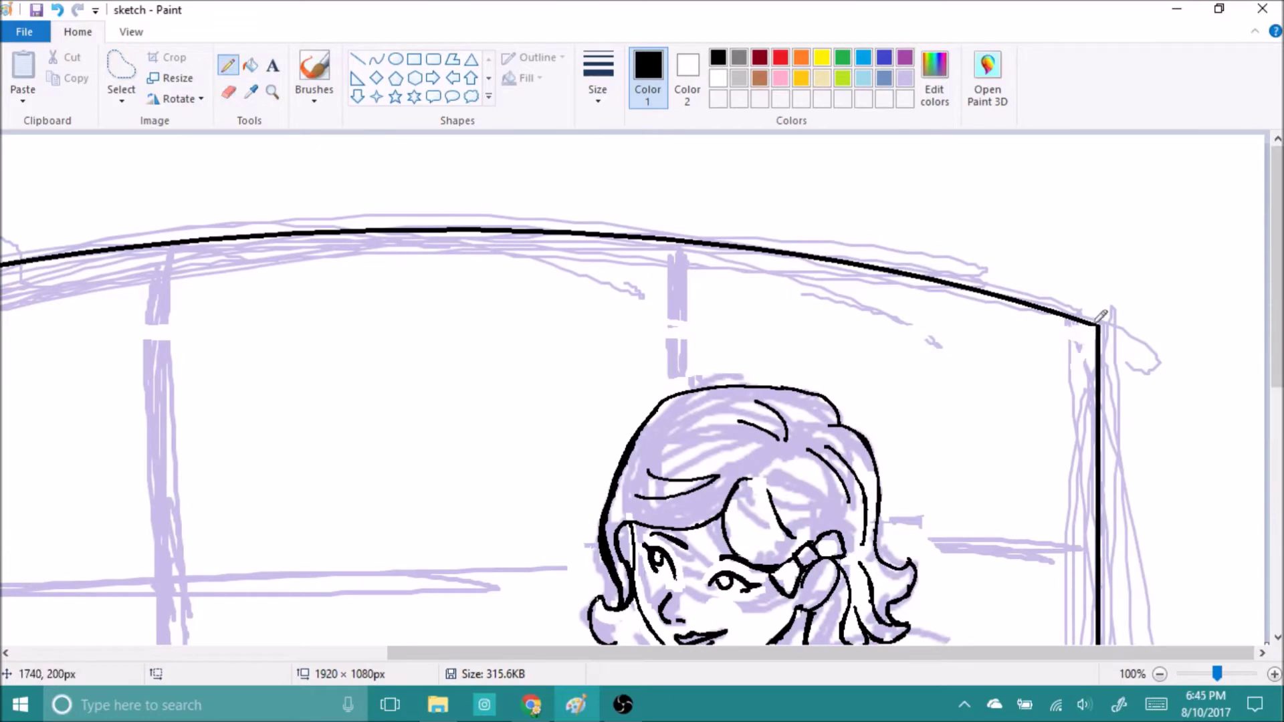
scroll(648, 313, "down", 1)
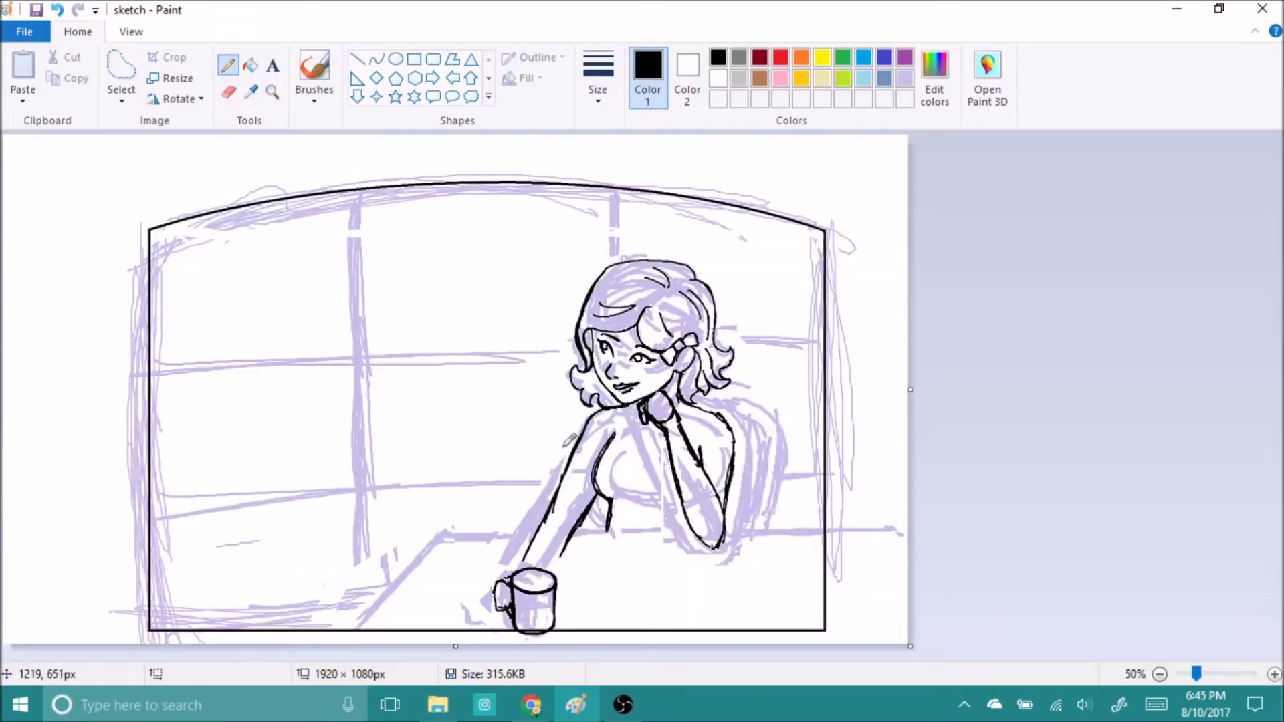
Draw a horizontal line about 2033 px long across the canvas at chest height and another 1429 px long across the window at eye level
left_click(358, 59)
mouse_move(4, 426)
left_mouse_down()
mouse_move(989, 432)
mouse_move(860, 390)
mouse_move(961, 459)
left_mouse_up()
left_click_drag(896, 433, 869, 483)
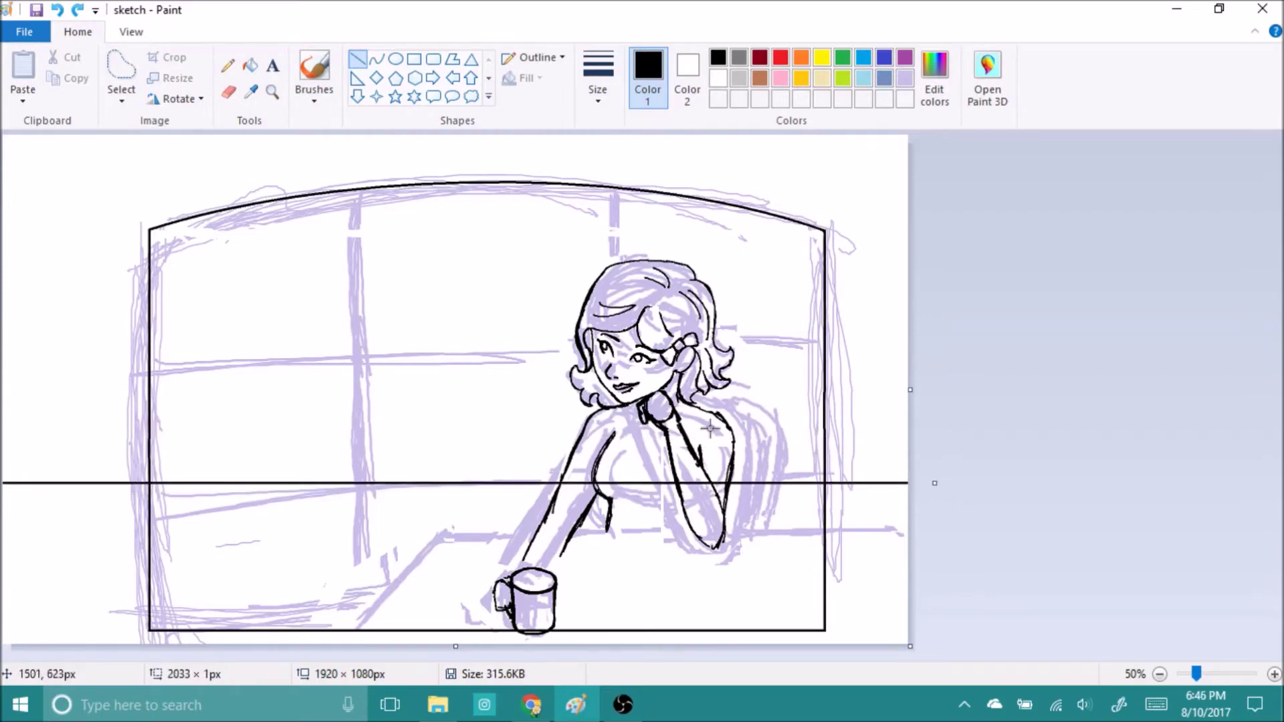
left_click_drag(150, 371, 823, 372)
key("ctrl+z")
left_click_drag(149, 342, 824, 326)
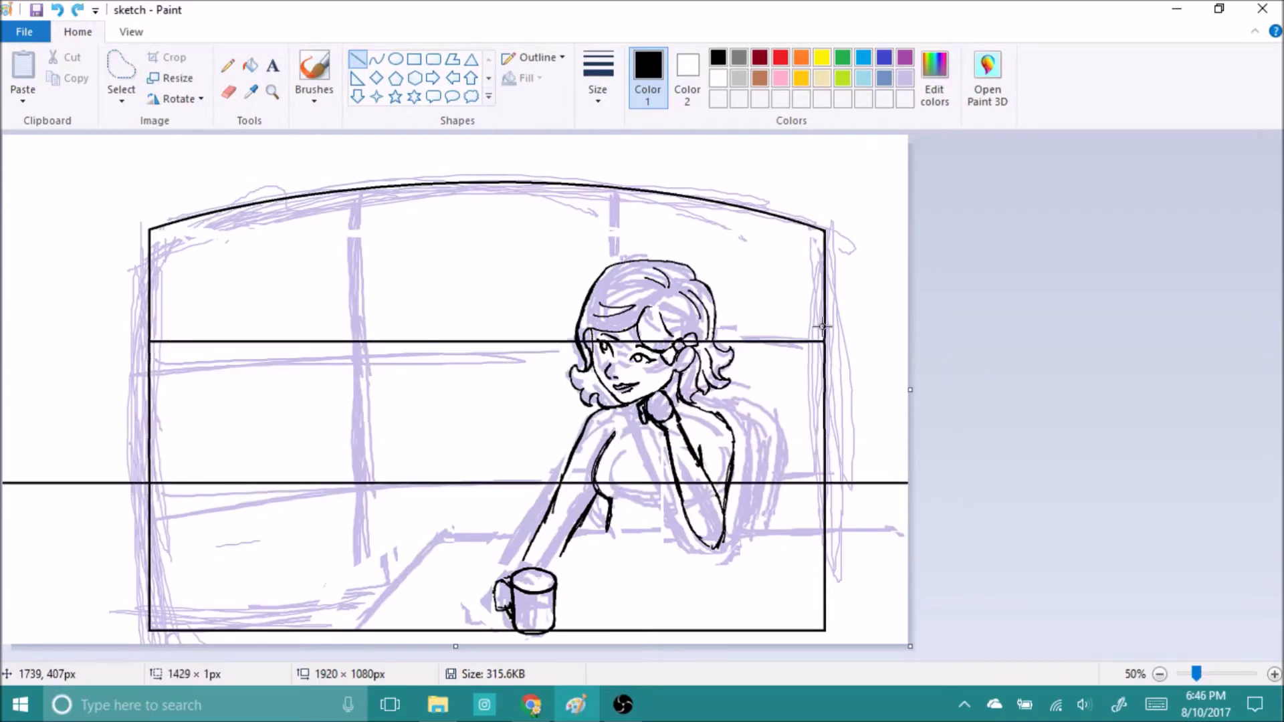
Draw two vertical window bars down from the arch, one to the frame's lower edge and one to the woman's hair
left_click_drag(358, 187, 358, 630)
left_click_drag(616, 188, 616, 262)
left_click(569, 550)
Erase the frame's lower edge across the table and mug, and the right post below the table edge
key("e")
scroll(527, 266, "up", 1)
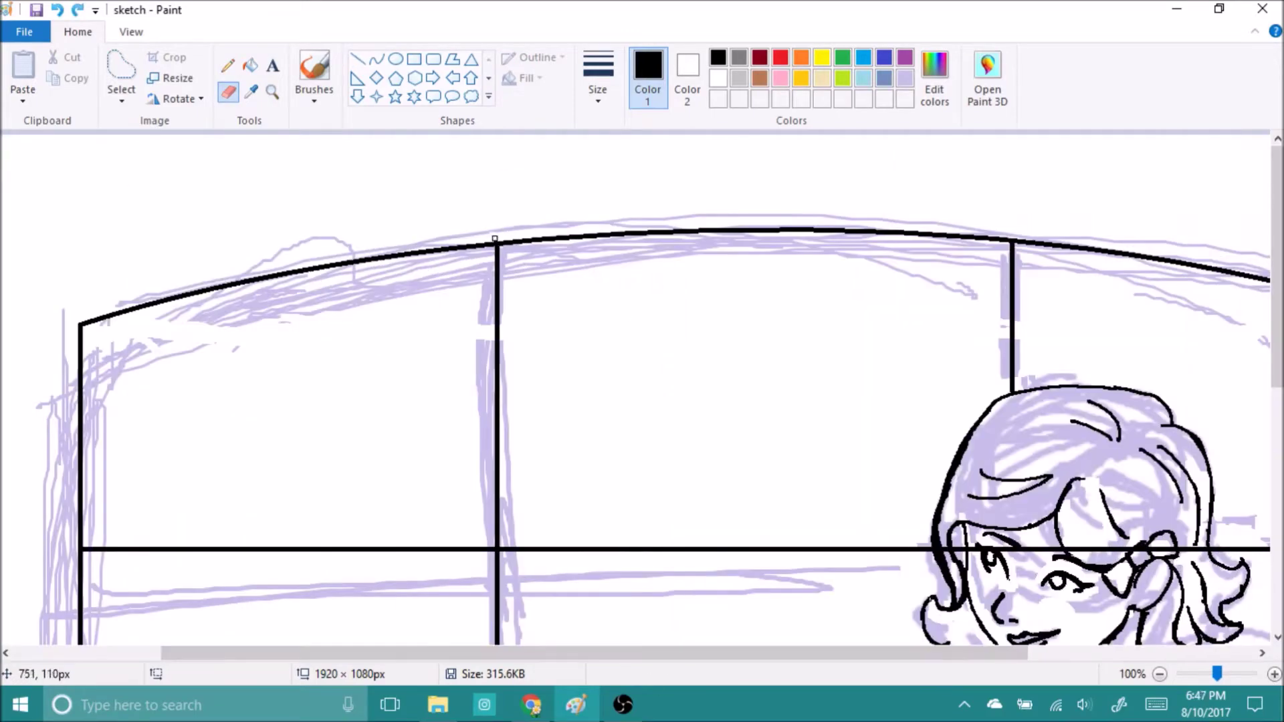
scroll(494, 239, "down", 1)
scroll(773, 645, "up", 1)
left_click_drag(773, 652, 1066, 652)
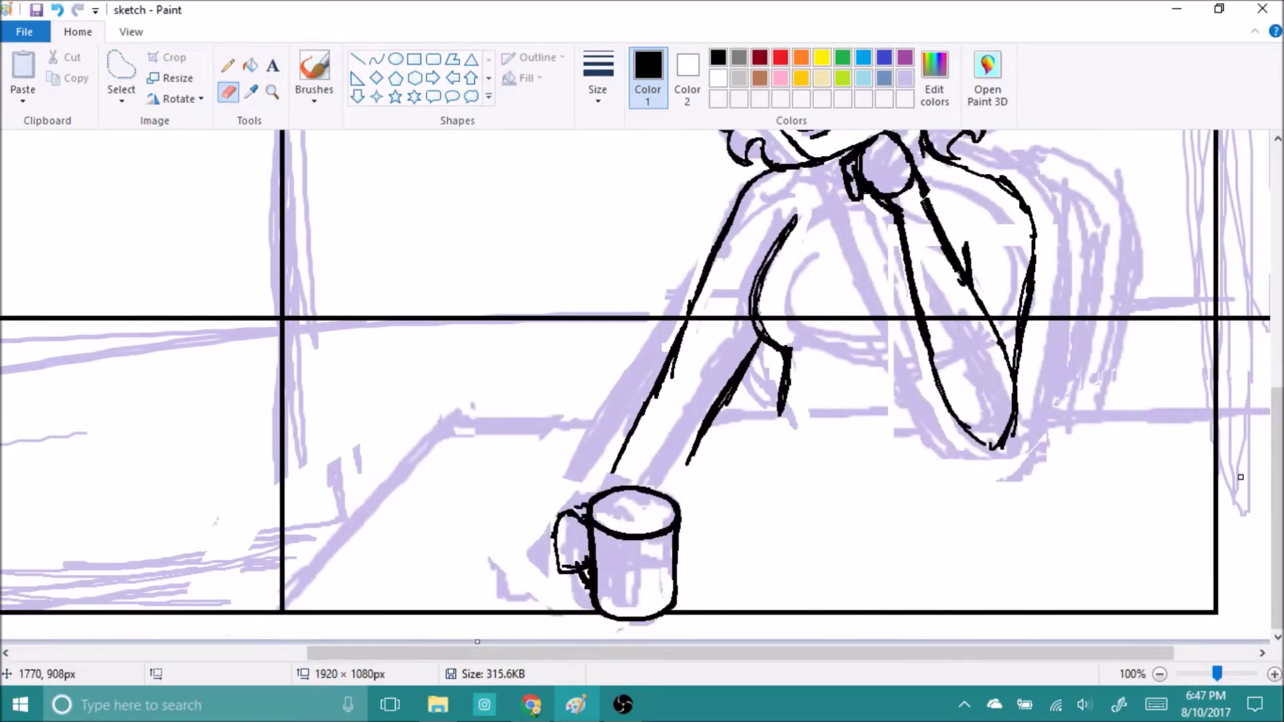
left_click_drag(333, 611, 514, 599)
key("ctrl+z")
mouse_move(594, 610)
left_mouse_down()
mouse_move(480, 609)
mouse_move(544, 648)
left_mouse_up()
mouse_move(930, 624)
left_mouse_down()
mouse_move(1083, 568)
mouse_move(1100, 582)
left_mouse_up()
Erase the horizontal window lines where they cross the woman's head, arms and torso
scroll(1100, 582, "left", 5)
scroll(504, 399, "down", 1)
scroll(504, 399, "up", 1)
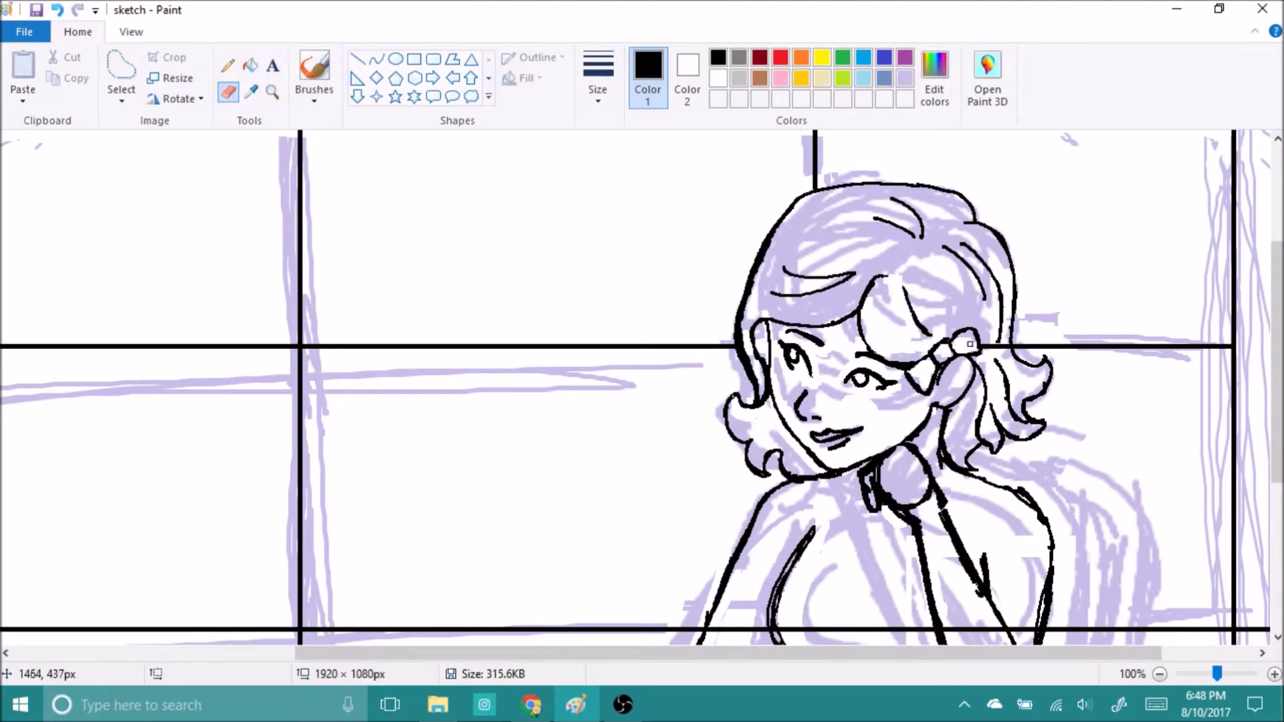
scroll(725, 328, "down", 5)
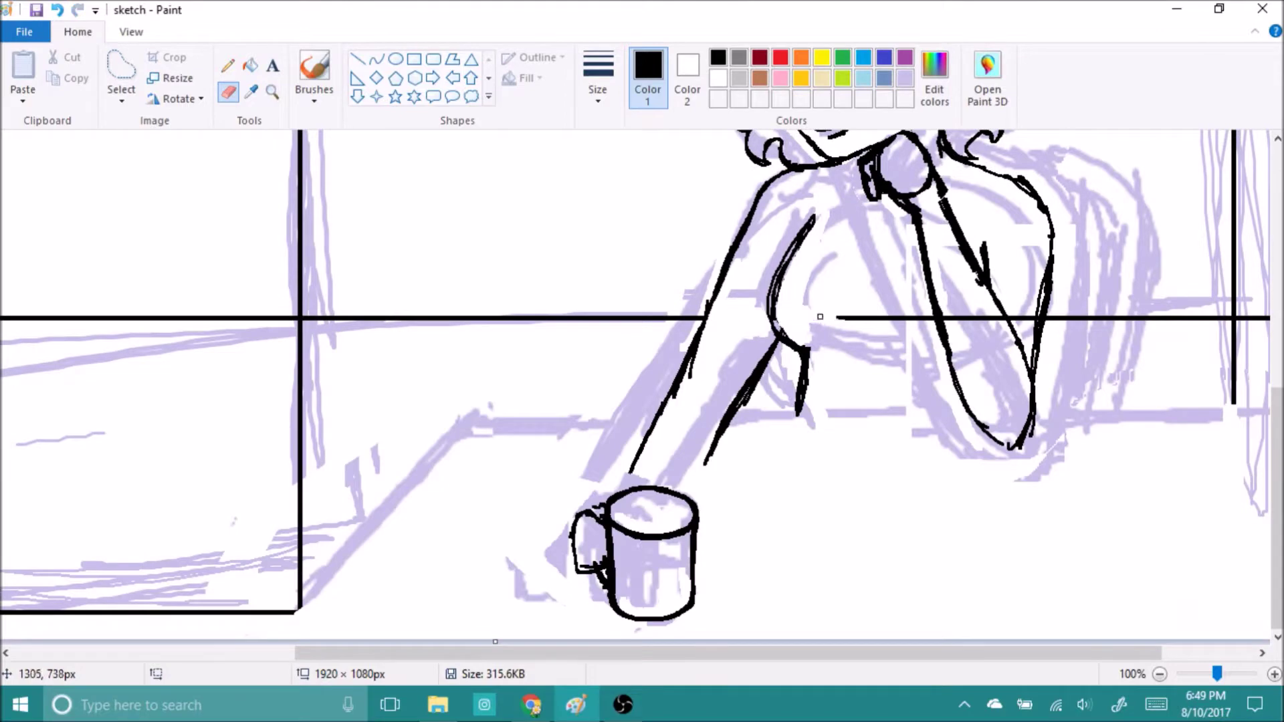
left_click_drag(820, 316, 948, 315)
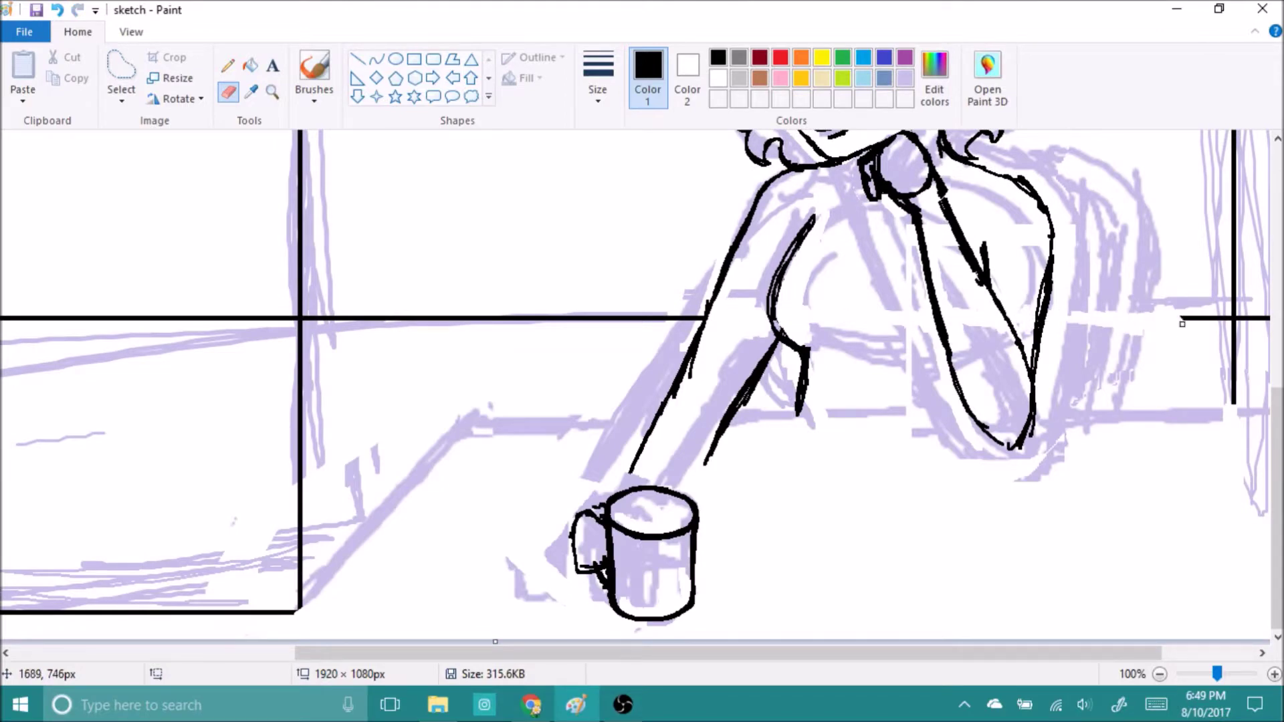
scroll(1227, 317, "down", 1)
scroll(863, 573, "down", 1)
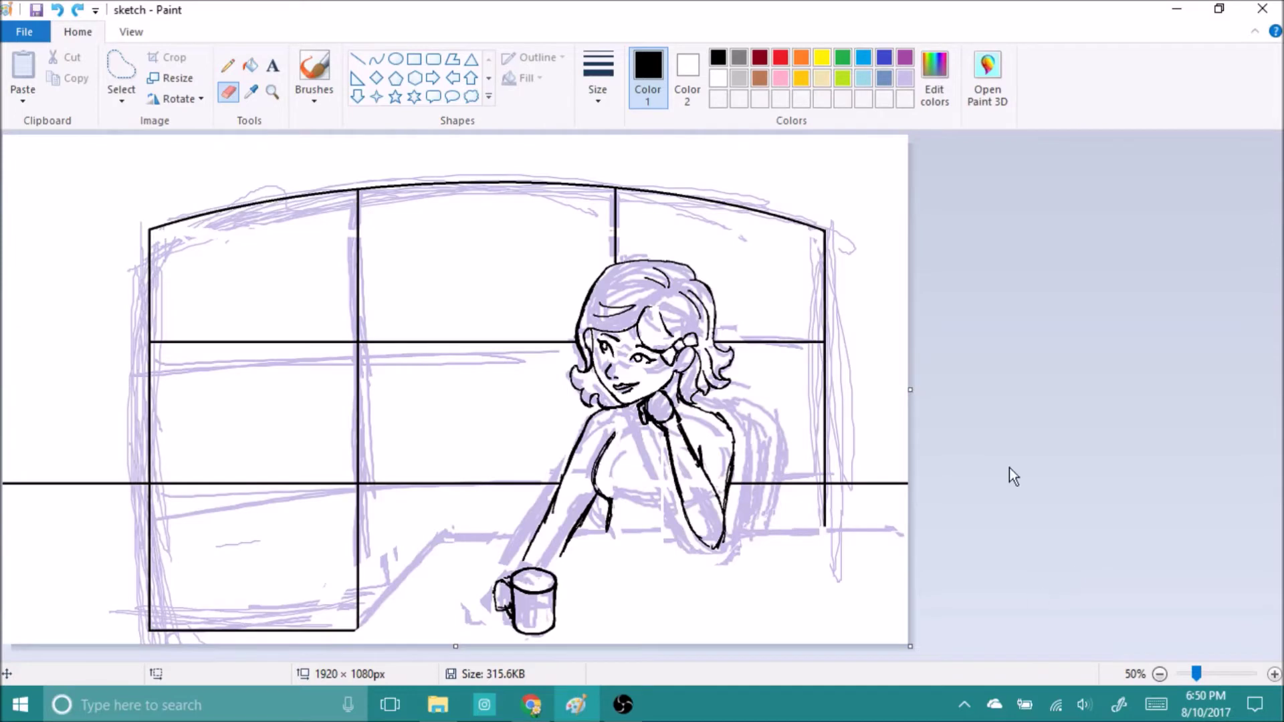
Mix a light brown with red 182, green 138, blue 109 and add it to the custom colors
left_click(934, 77)
left_click(660, 285)
left_click(659, 325)
left_click(844, 325)
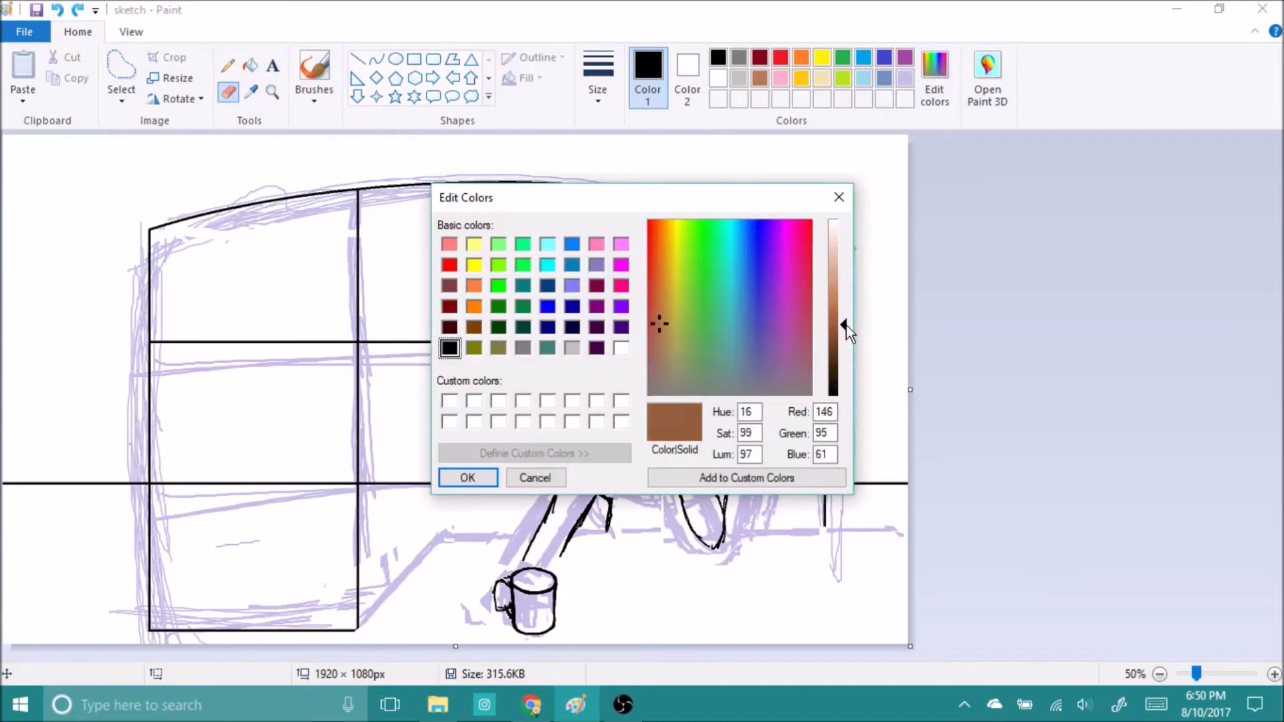
left_click(833, 295)
left_click(659, 337)
left_click(746, 477)
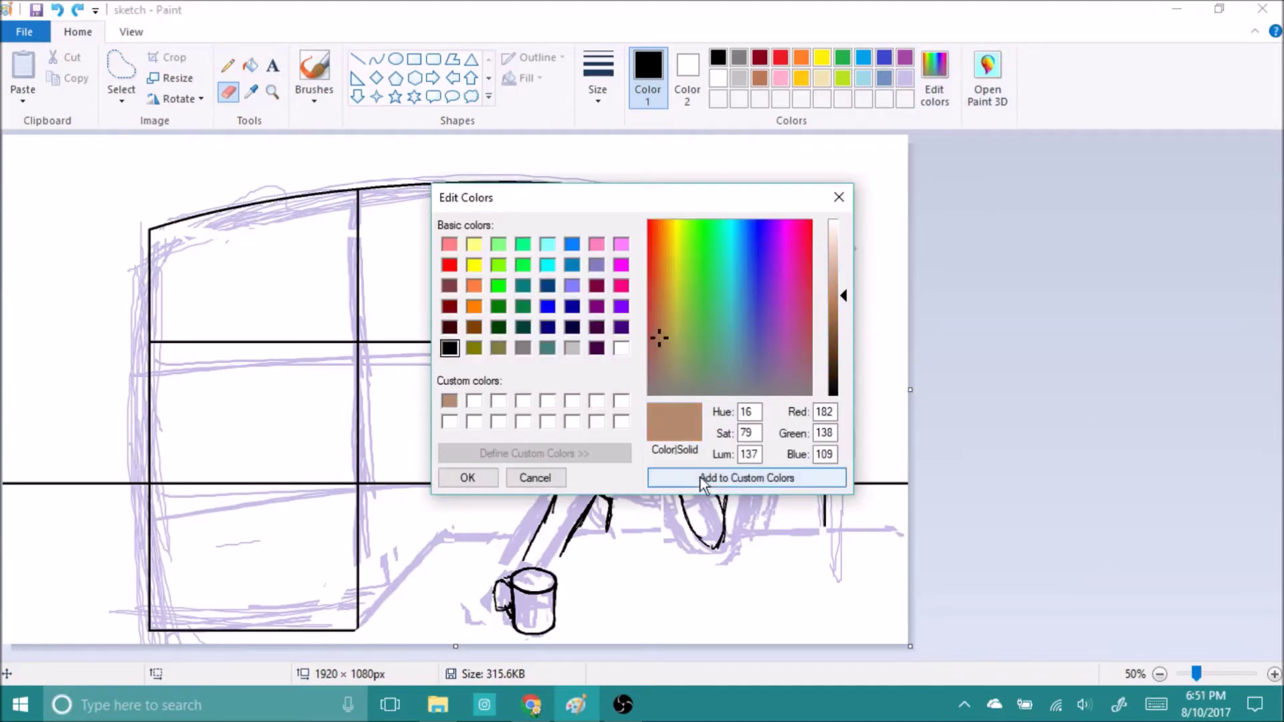
left_click(468, 477)
Mix a muted red and add it to the custom colors
left_click(934, 77)
left_click(655, 286)
left_click(651, 294)
left_click(700, 478)
left_click(467, 477)
left_click(934, 77)
left_click(750, 412)
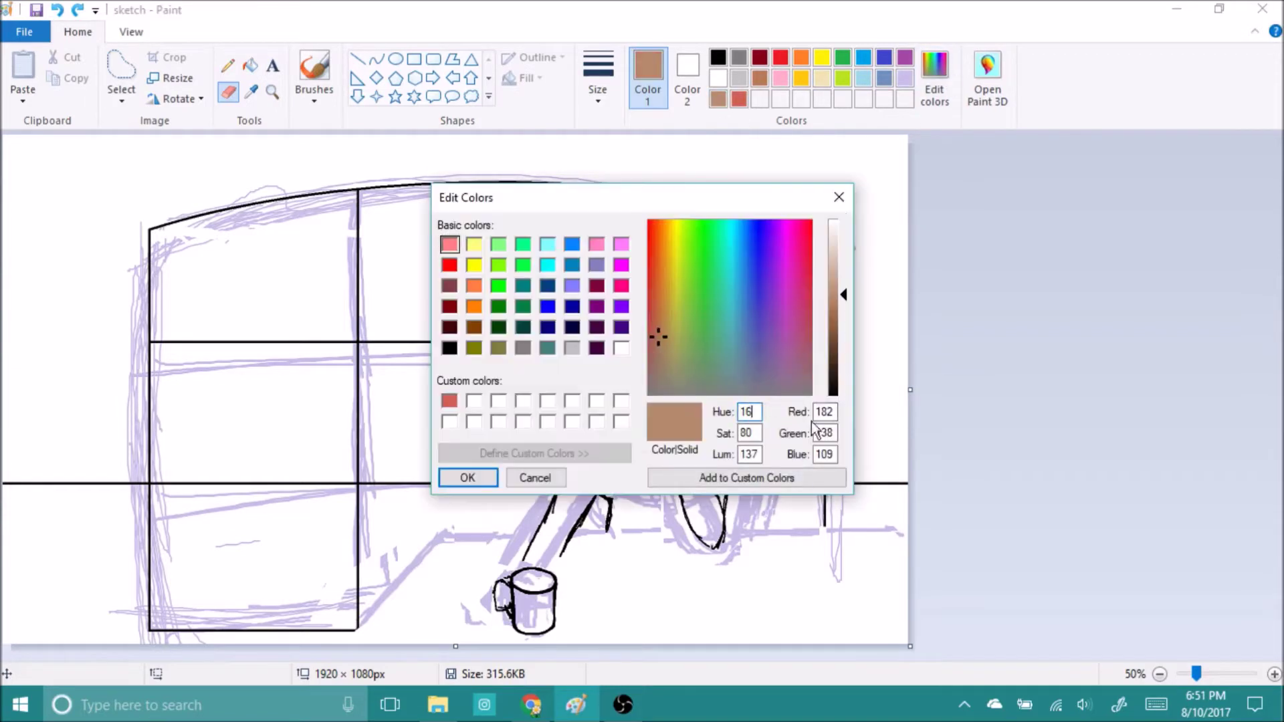
left_click(474, 400)
left_click(839, 196)
Mix a pale mint green and apply it as the drawing color
left_click(935, 77)
left_click(842, 249)
left_click(728, 231)
left_click(467, 477)
Try a brush stroke and a pale mint fill in the three upper window panes
left_click(314, 74)
left_click_drag(435, 246, 443, 272)
key("ctrl+z")
left_click(250, 65)
left_click(481, 268)
left_click(254, 281)
left_click(719, 281)
key("ctrl+z")
key("ctrl+z")
key("ctrl+z")
left_click(717, 99)
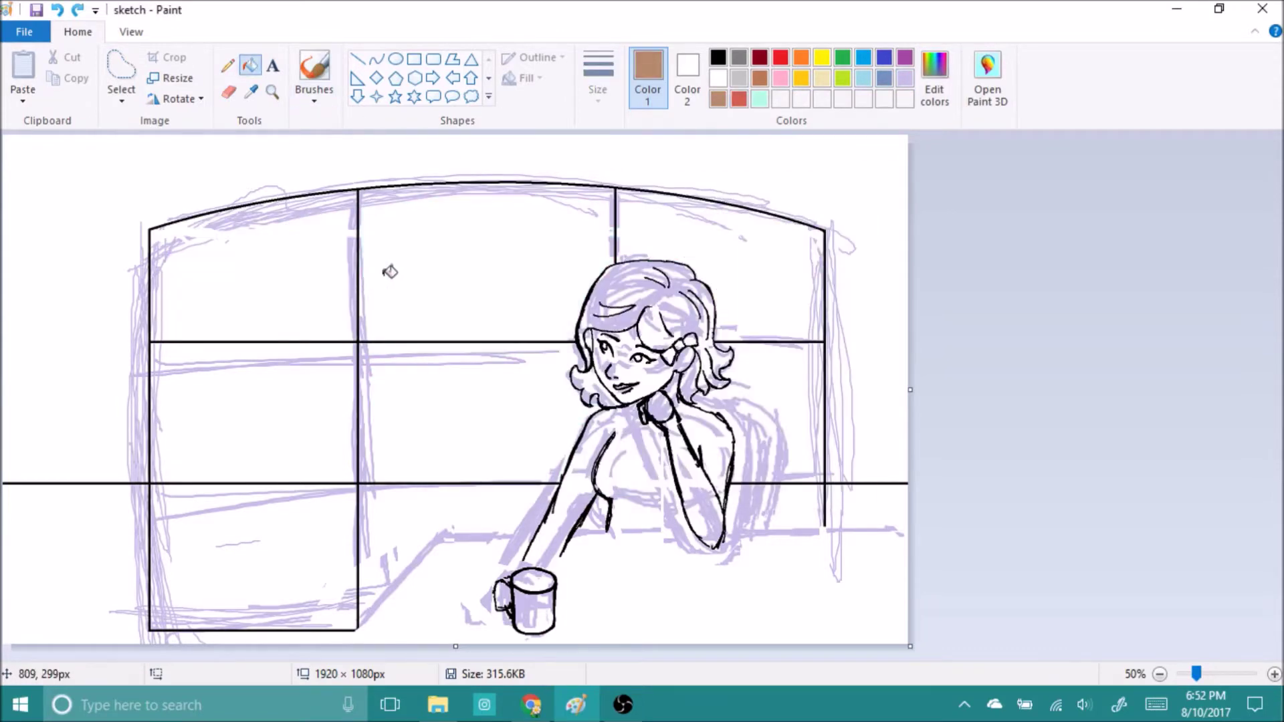
Draw the table's back edge in black, about 1029 px long, and its slanted side edge down to the canvas border
left_click(357, 59)
left_click(717, 58)
left_click_drag(444, 533, 911, 519)
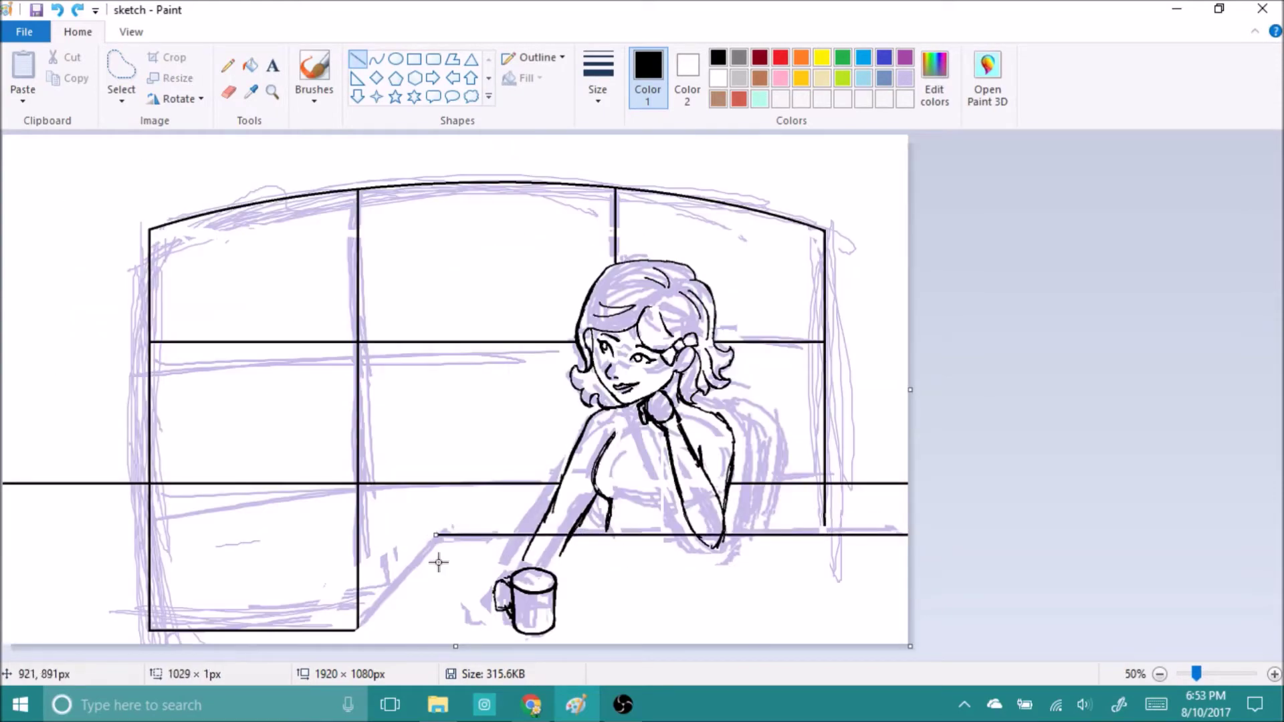
scroll(439, 562, "up", 1, "ctrl")
scroll(863, 428, "down", 5)
left_click_drag(868, 424, 677, 648)
Erase the table's back edge where it crosses the forearm and the propped elbow
scroll(1070, 468, "right", 5)
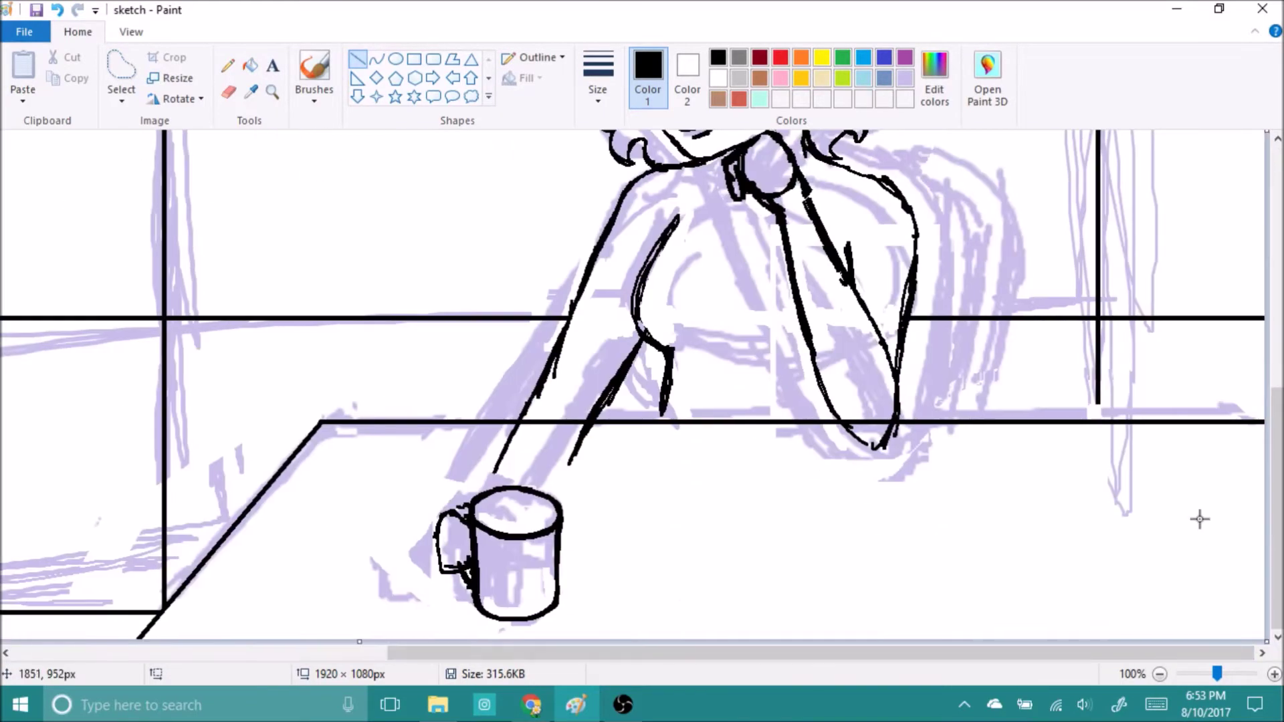
left_click(228, 92)
left_click_drag(542, 420, 579, 421)
left_click_drag(842, 420, 889, 419)
Flip the whole picture horizontally
scroll(870, 428, "down", 1, "ctrl")
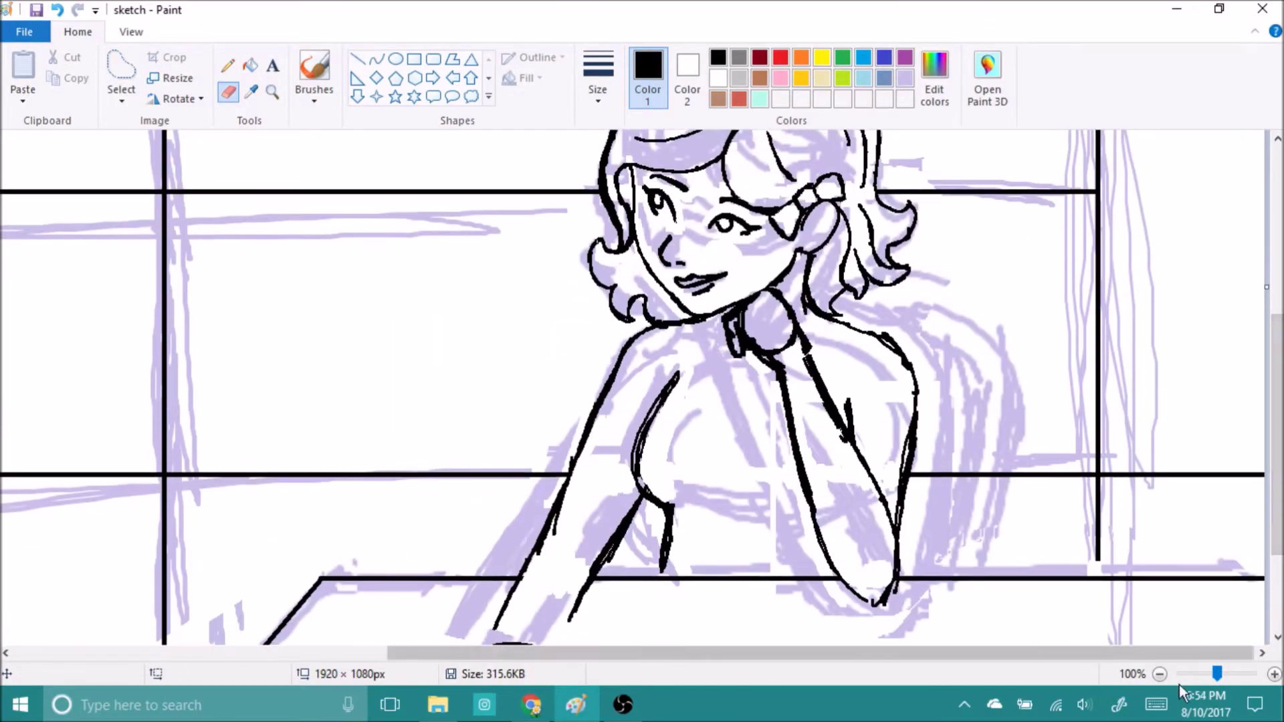
left_click(152, 99)
left_click(194, 200)
Redraw the ear beside the hair bow with inner detail and clean up the lines around it
scroll(1249, 459, "up", 1, "ctrl")
scroll(1250, 459, "down", 1)
left_click(228, 65)
scroll(900, 326, "up", 1, "ctrl")
scroll(1228, 425, "down", 1, "ctrl")
scroll(1253, 436, "up", 3)
left_click(228, 92)
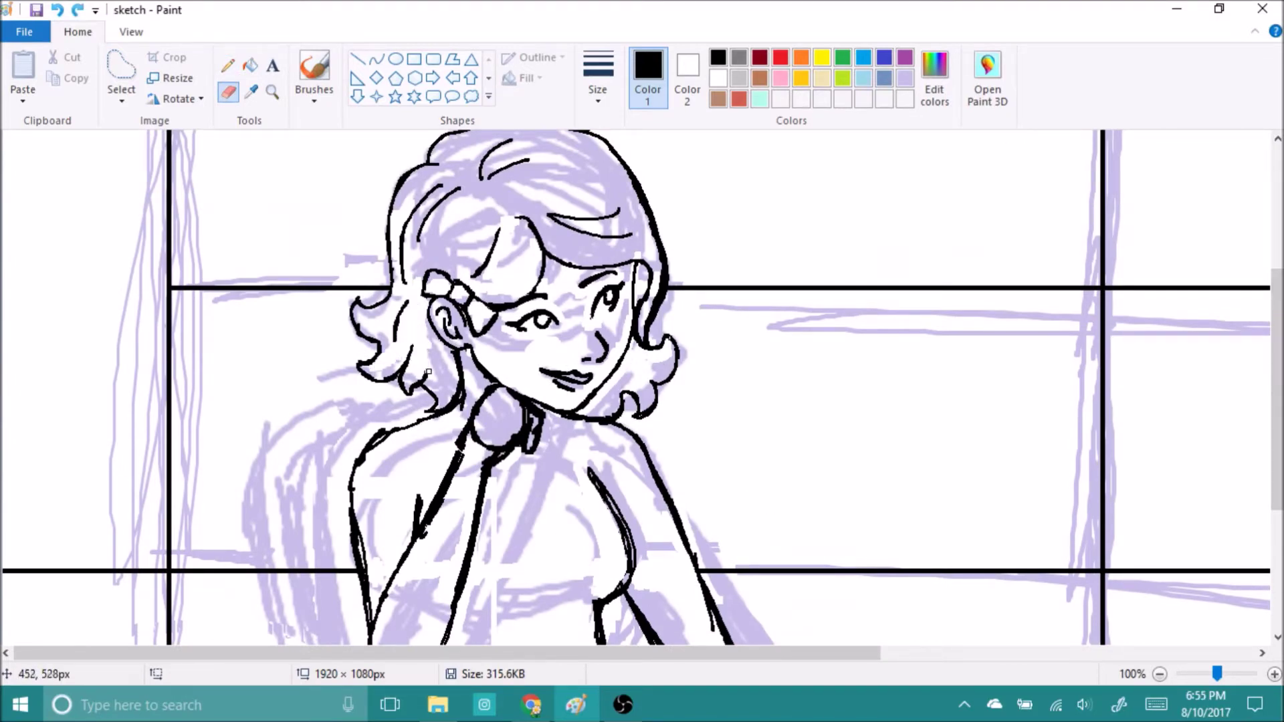
Redraw the torso contour from the chest through the waist down to the table edge with a cleaner line
left_click_drag(789, 653, 1014, 639)
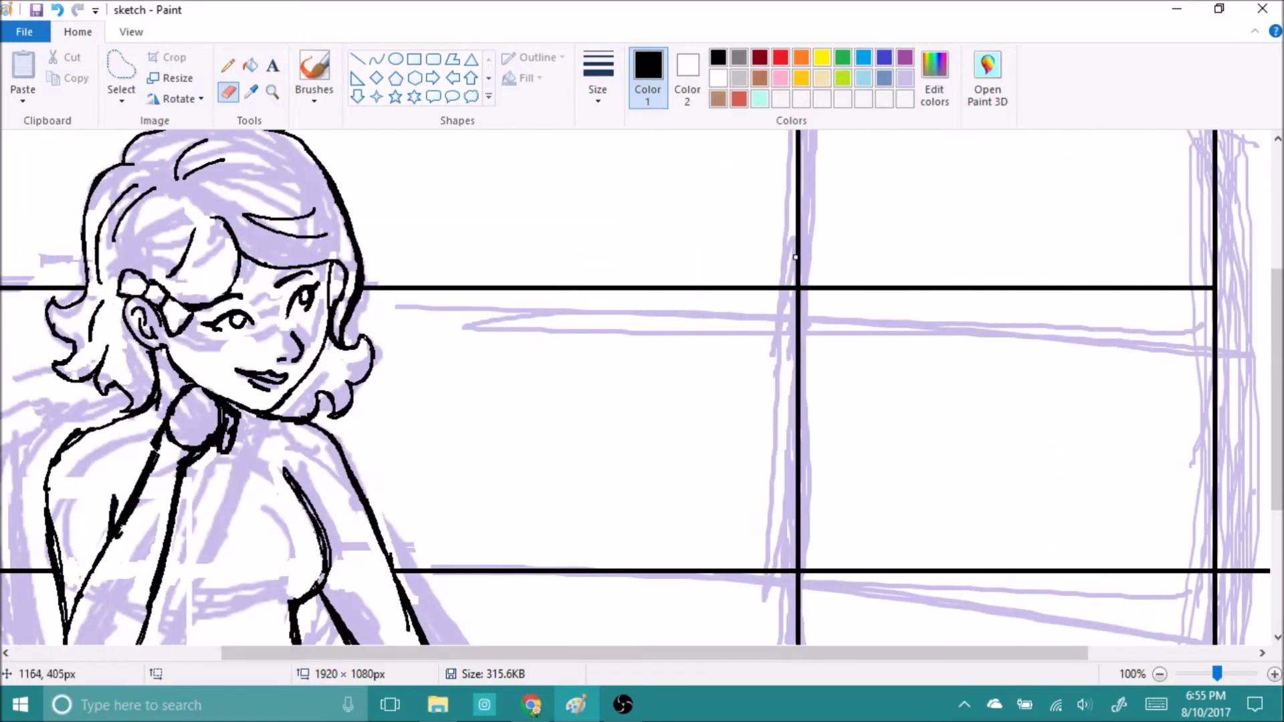
scroll(474, 490, "down", 1, "ctrl")
scroll(636, 412, "up", 1, "ctrl")
scroll(635, 413, "up", 1)
mouse_move(605, 374)
left_mouse_down()
mouse_move(622, 468)
mouse_move(636, 413)
left_mouse_up()
left_click(228, 92)
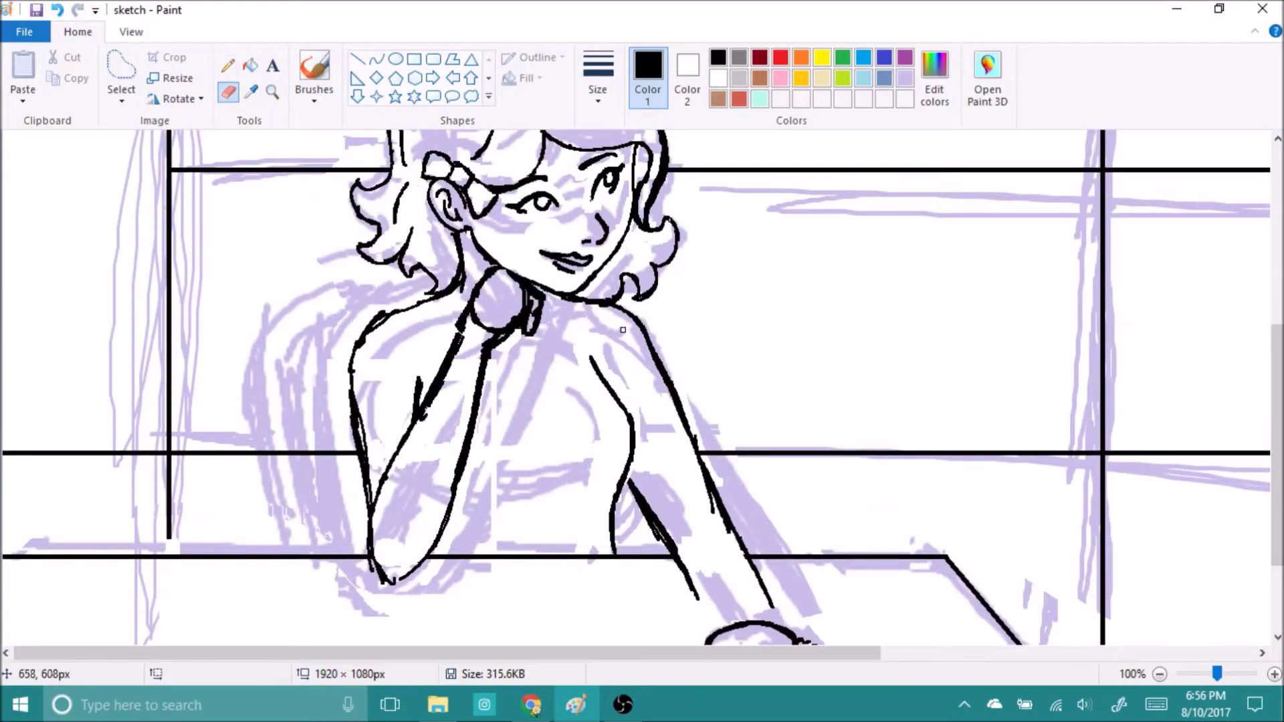
Redraw the lower edge of the extended arm down to the wrist and add the fingers gripping the mug handle
left_click(229, 66)
mouse_move(634, 469)
left_mouse_down()
mouse_move(676, 549)
mouse_move(661, 516)
left_mouse_up()
scroll(694, 548, "down", 3)
left_click_drag(674, 454, 716, 498)
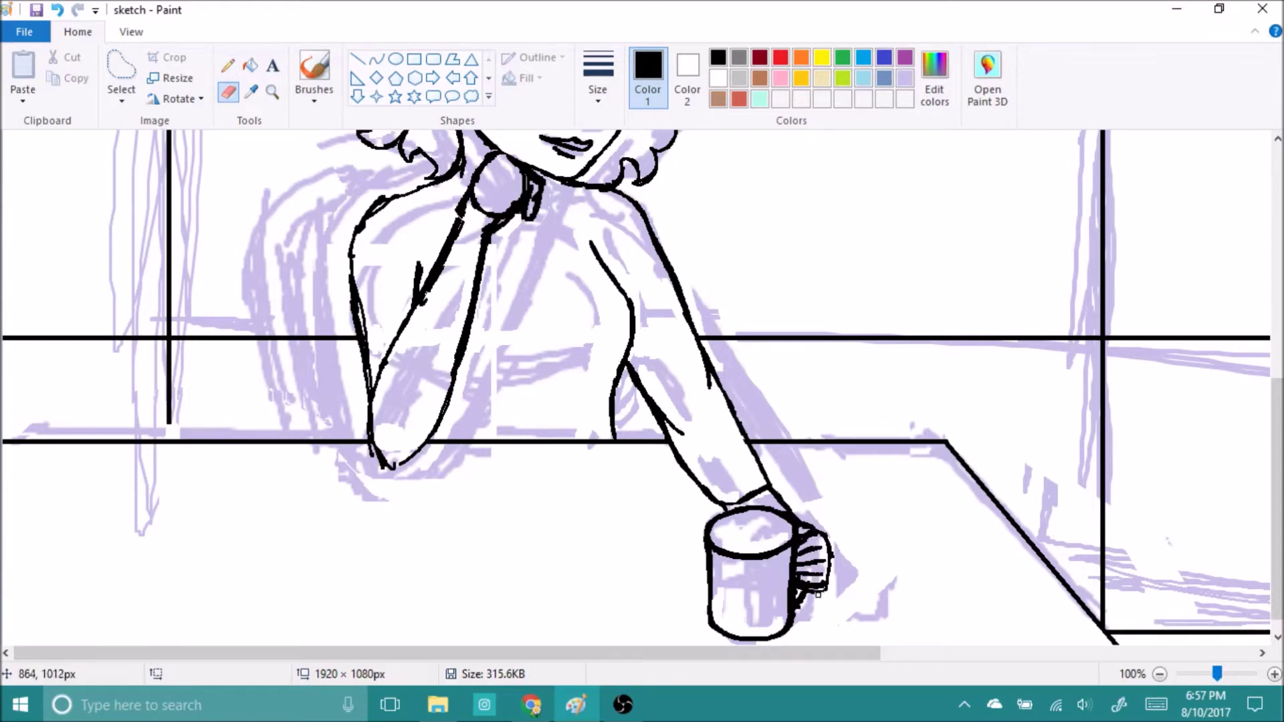
Try to scale down the woman's head with a free-form selection around the hair and chin
scroll(708, 416, "up", 7)
left_click(121, 67)
mouse_move(352, 175)
left_mouse_down()
mouse_move(365, 200)
mouse_move(642, 394)
mouse_move(700, 469)
left_mouse_up()
mouse_move(367, 396)
left_mouse_down()
mouse_move(358, 374)
mouse_move(435, 161)
mouse_move(654, 456)
left_mouse_up()
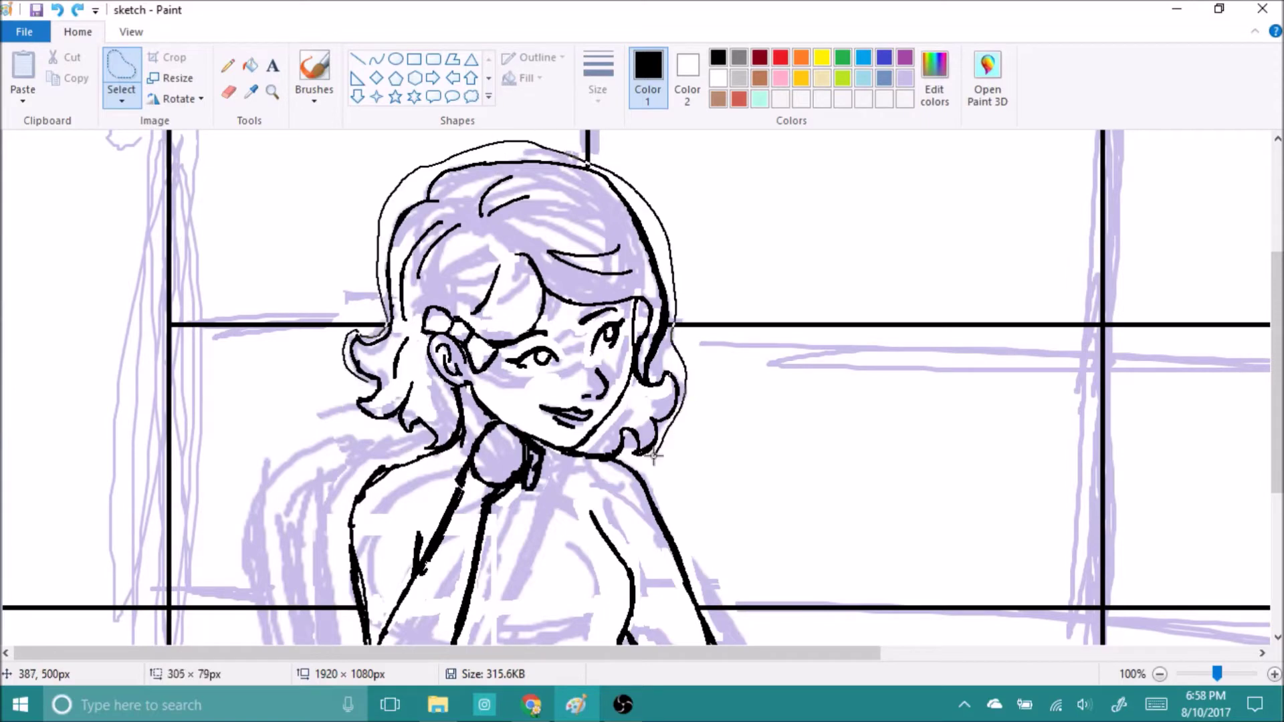
left_click_drag(445, 456, 366, 396)
left_click_drag(354, 138, 353, 175)
left_click_drag(688, 459, 670, 464)
left_click(1161, 674)
scroll(504, 413, "up", 1)
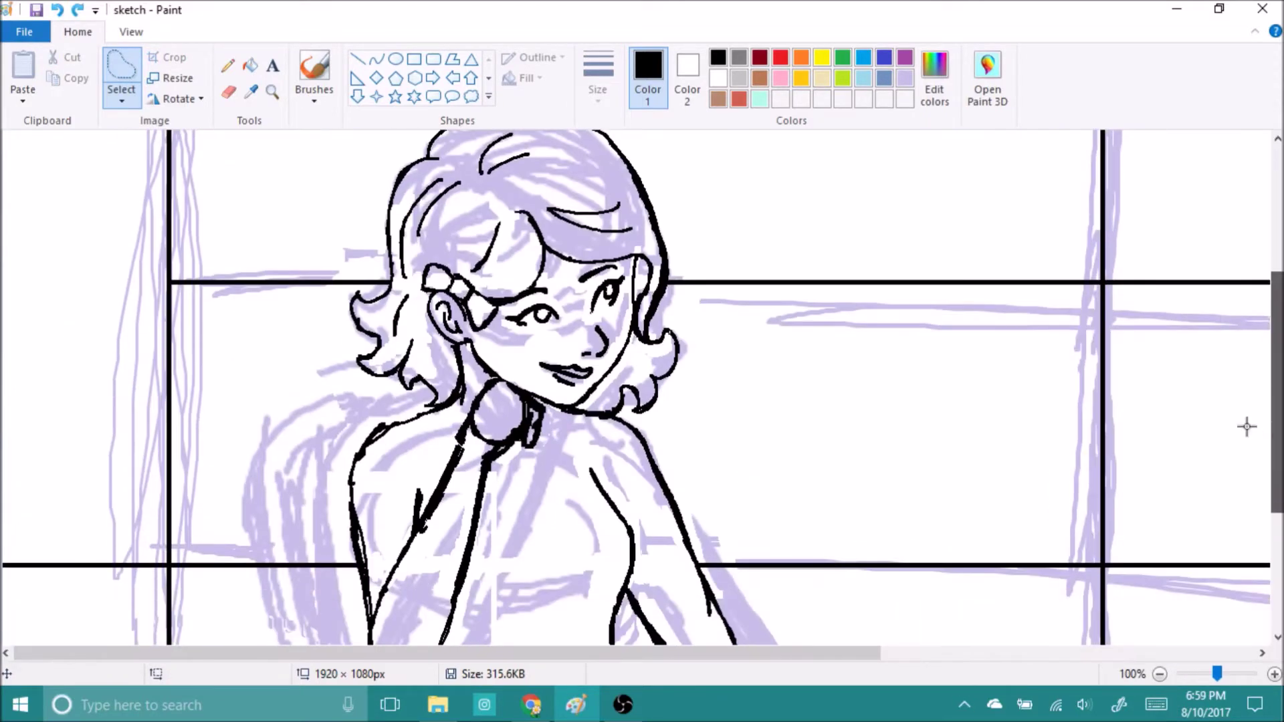
Try resizing the reselected head to about 344 × 327 px and undo the change
mouse_move(338, 347)
left_mouse_down()
mouse_move(359, 430)
mouse_move(401, 449)
mouse_move(388, 327)
mouse_move(338, 399)
mouse_move(440, 165)
mouse_move(679, 316)
mouse_move(528, 455)
left_mouse_up()
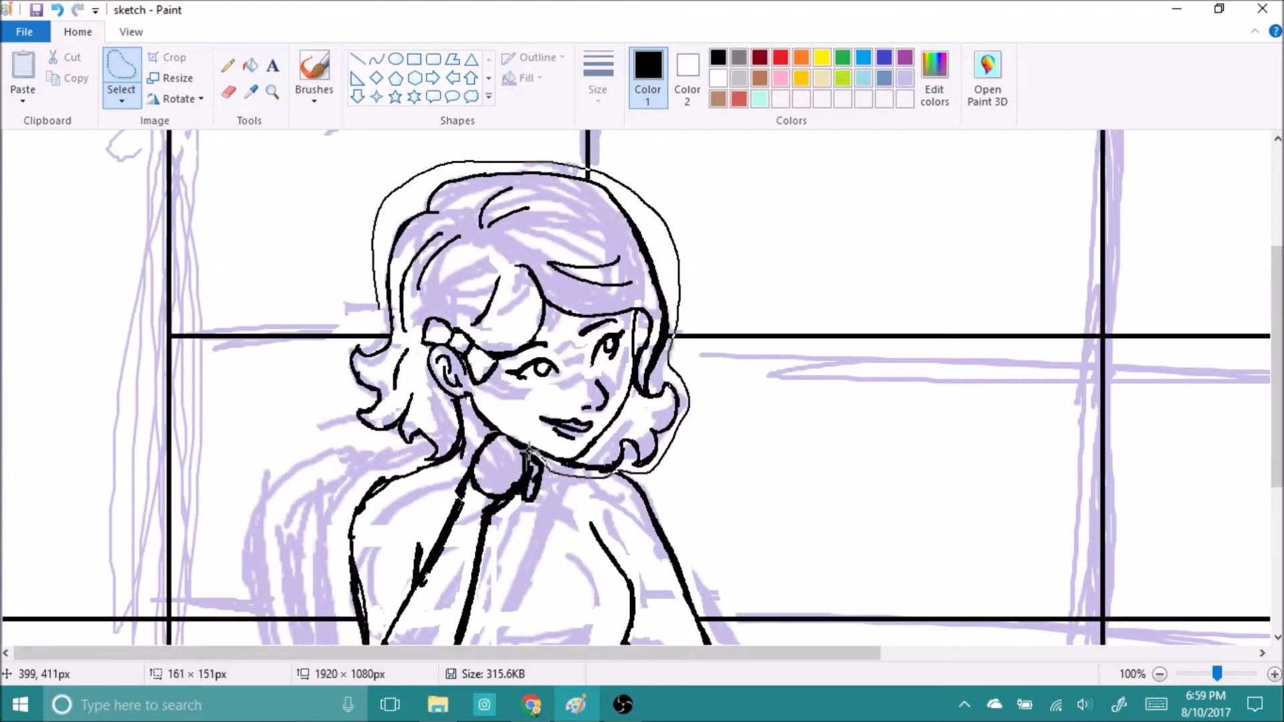
left_click_drag(412, 463, 334, 338)
left_click_drag(328, 155, 381, 175)
left_click(1160, 675)
left_click(1274, 674)
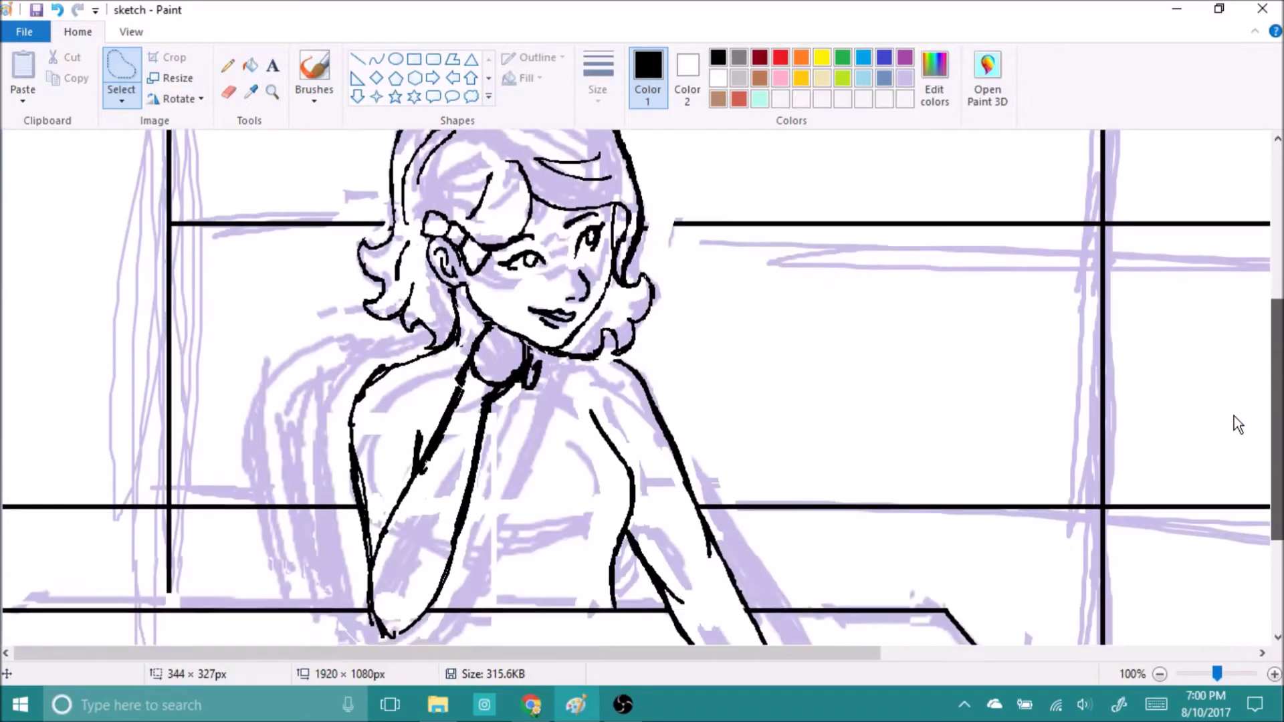
scroll(1238, 424, "up", 2)
key("ctrl+z")
left_click(75, 12)
key("ctrl+z")
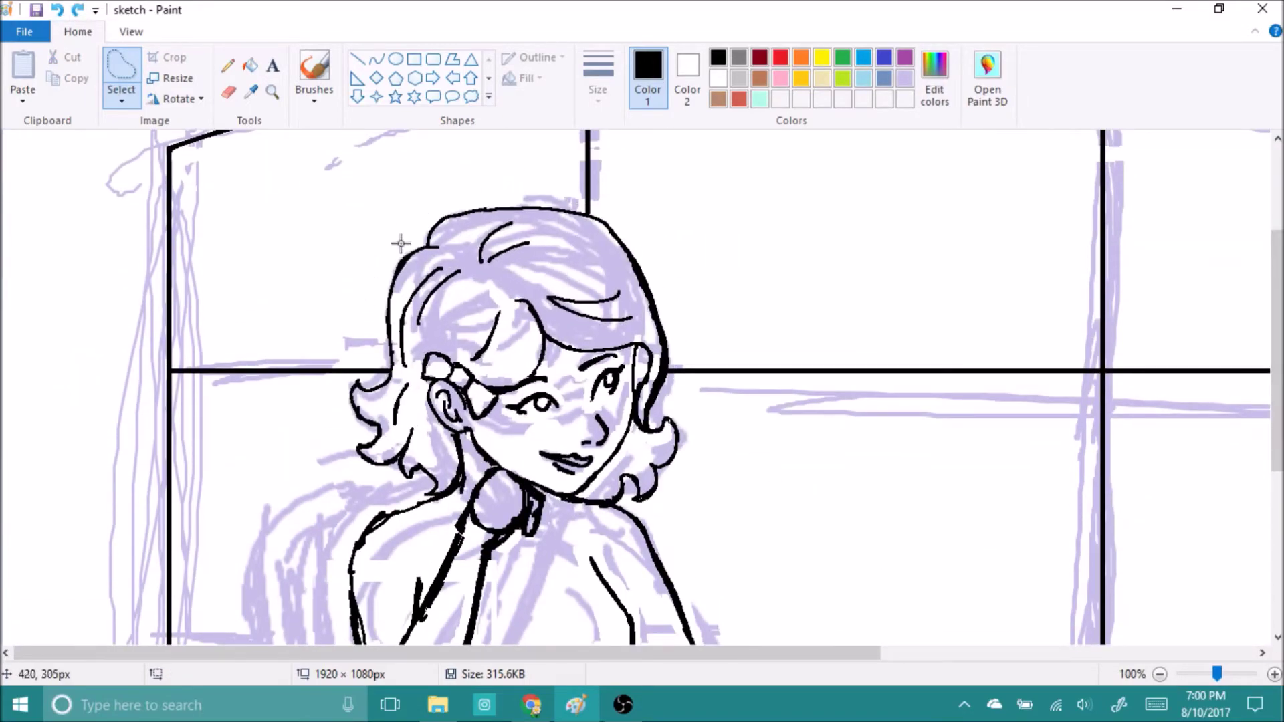
Scale the selected head down to about 296 × 306 px, fit it onto the neck, and flip the whole picture horizontally
mouse_move(543, 200)
left_mouse_down()
mouse_move(461, 468)
mouse_move(622, 512)
mouse_move(543, 201)
left_mouse_up()
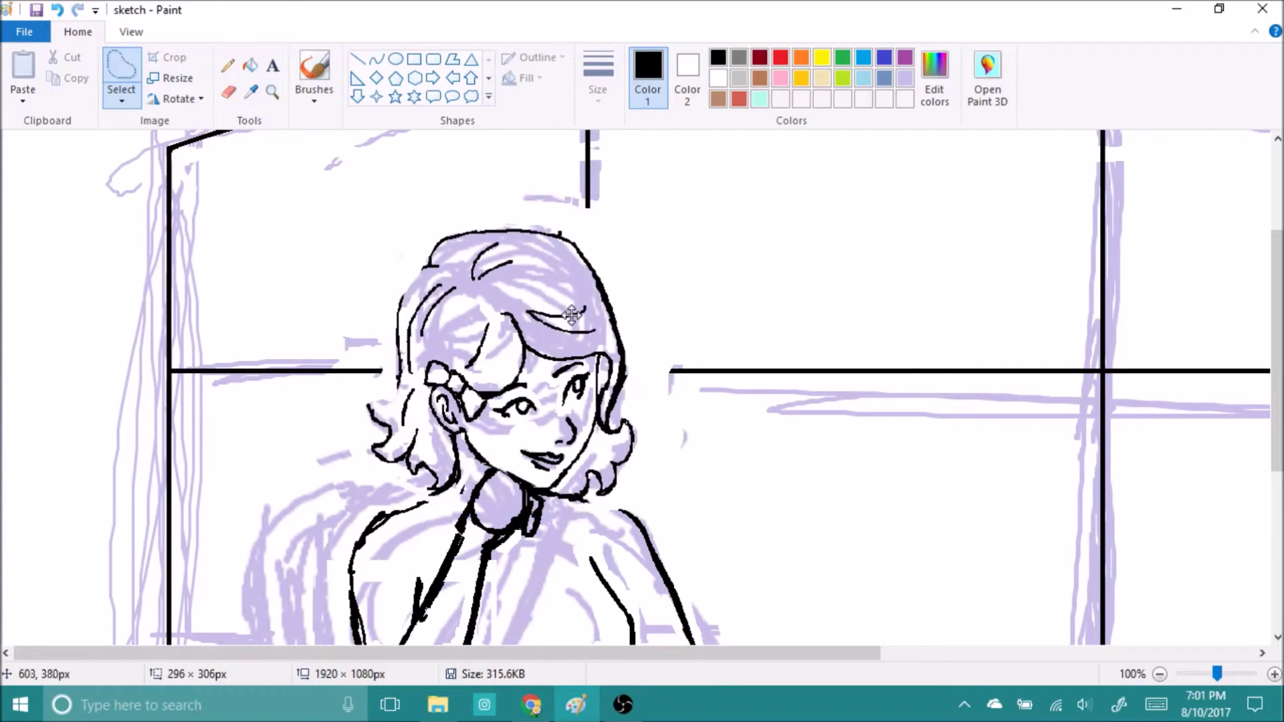
scroll(678, 366, "up", 3)
scroll(678, 366, "down", 1, "ctrl")
left_click(178, 99)
left_click(140, 204)
Move the mug with its gripping hand slightly up and inward using a free-form selection so it meets the extended arm
left_click(1274, 674)
left_click_drag(1278, 299, 1279, 476)
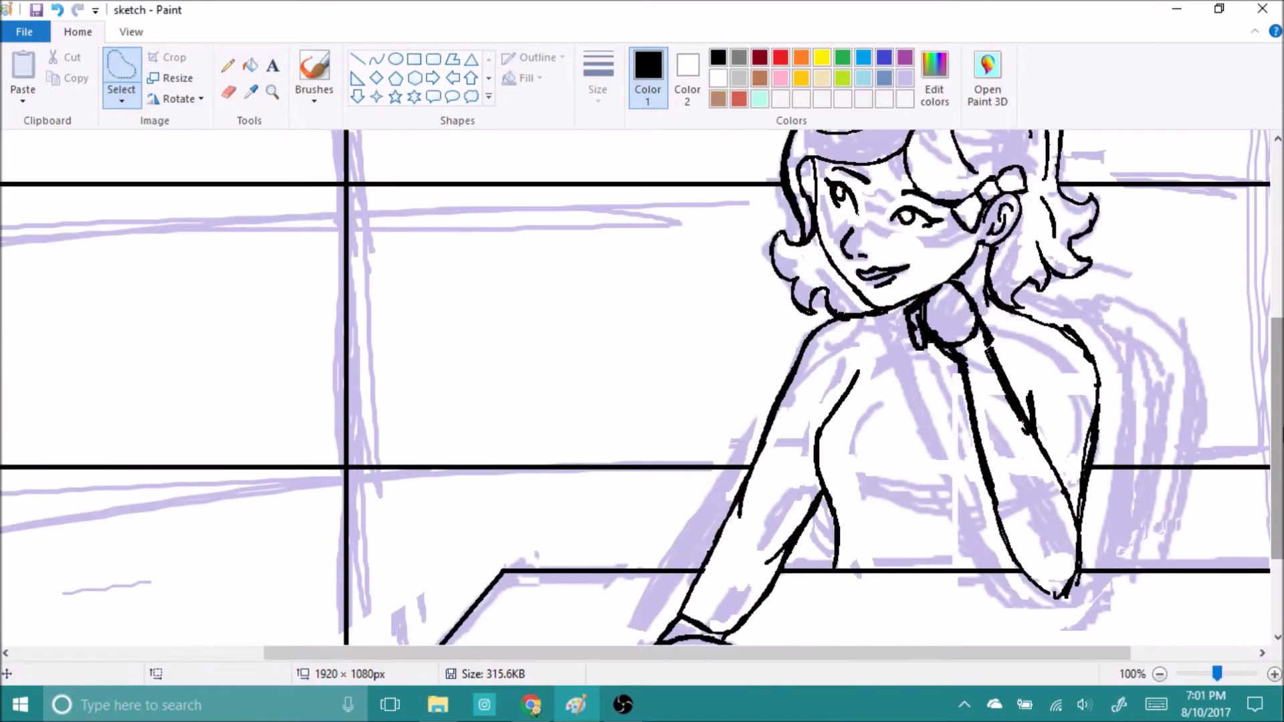
left_click(228, 92)
scroll(833, 410, "down", 1)
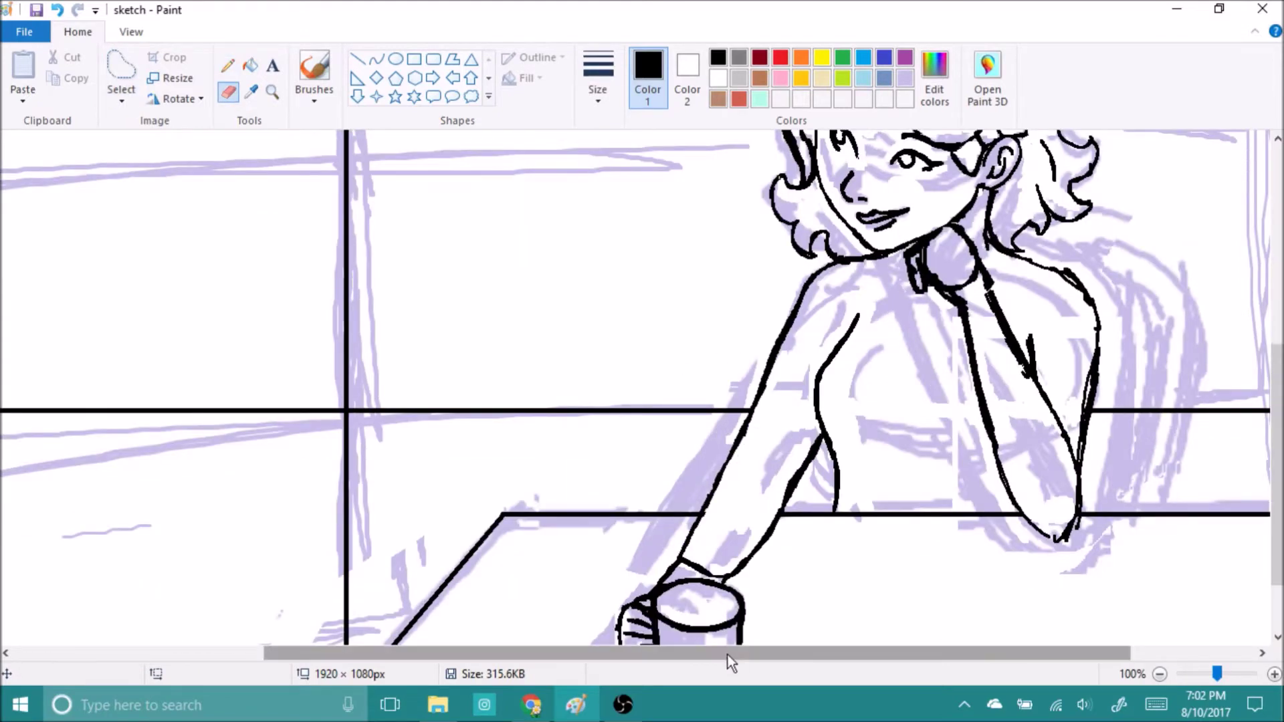
left_click_drag(732, 654, 856, 654)
scroll(1278, 425, "down", 2)
left_click(121, 67)
left_click_drag(424, 473, 582, 636)
left_click_drag(520, 530, 537, 510)
key("Escape")
scroll(1213, 640, "down", 1)
scroll(482, 381, "up", 1)
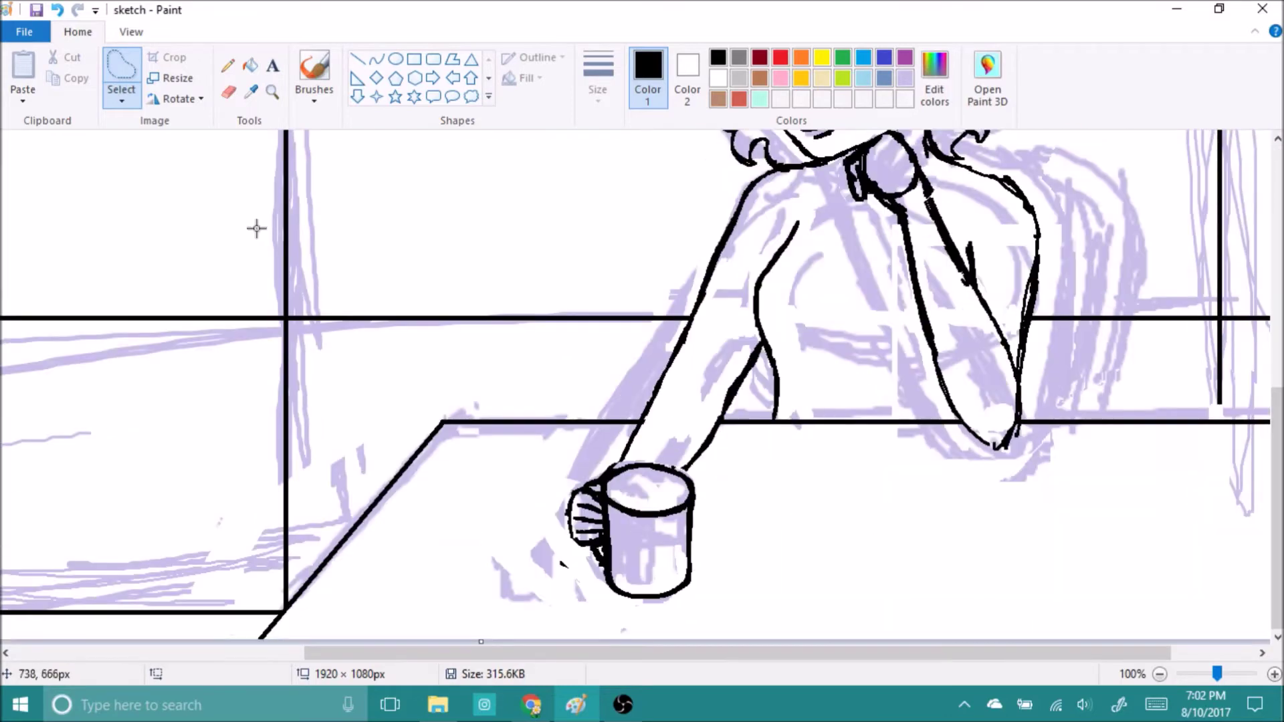
Touch up the mug handle and gripping fingers in black and erase the stray marks beside them
left_click(227, 66)
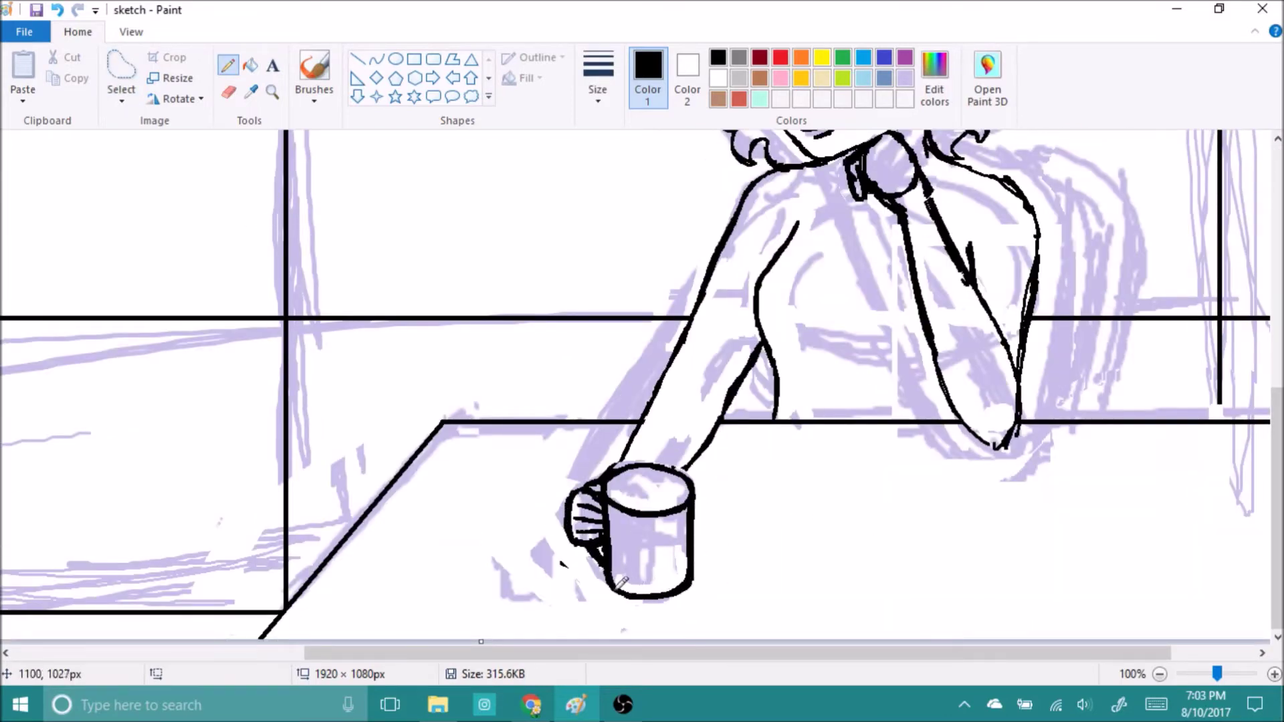
key("e")
scroll(507, 568, "right", 3)
scroll(828, 334, "up", 4)
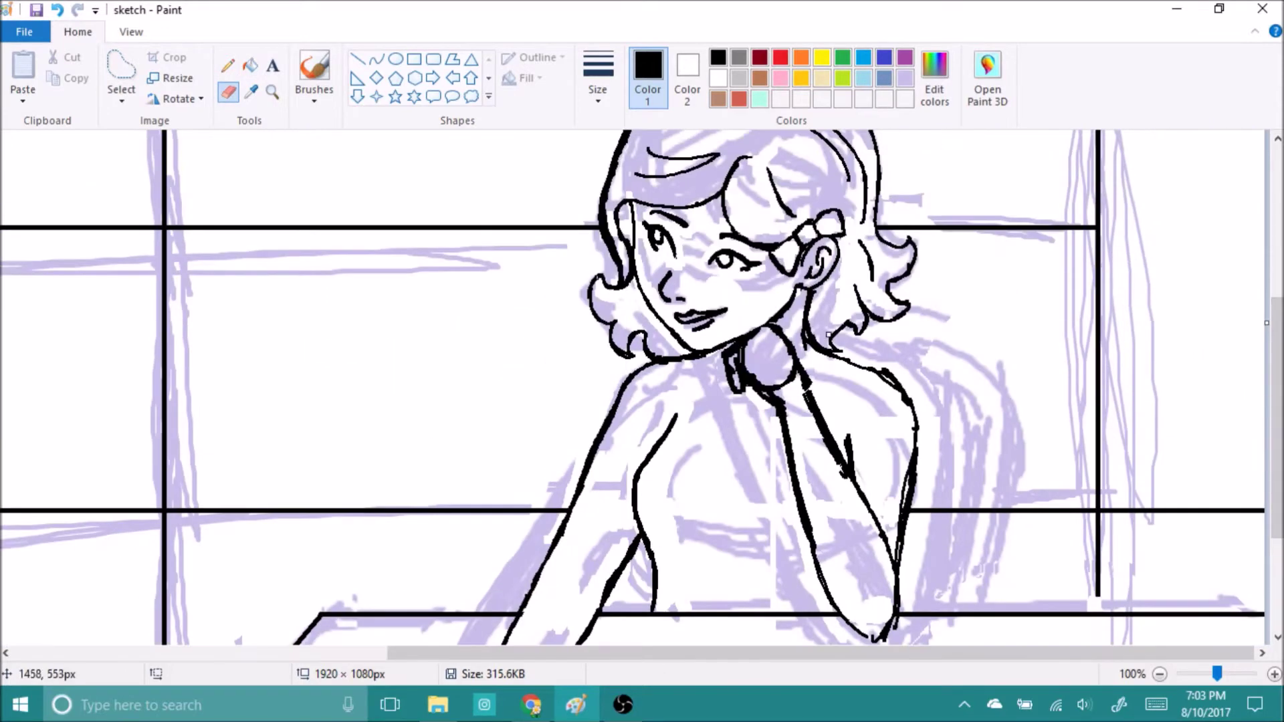
Redraw the neck line and the shoulder of the propped arm with a cleaner black line
key("p")
key("e")
key("p")
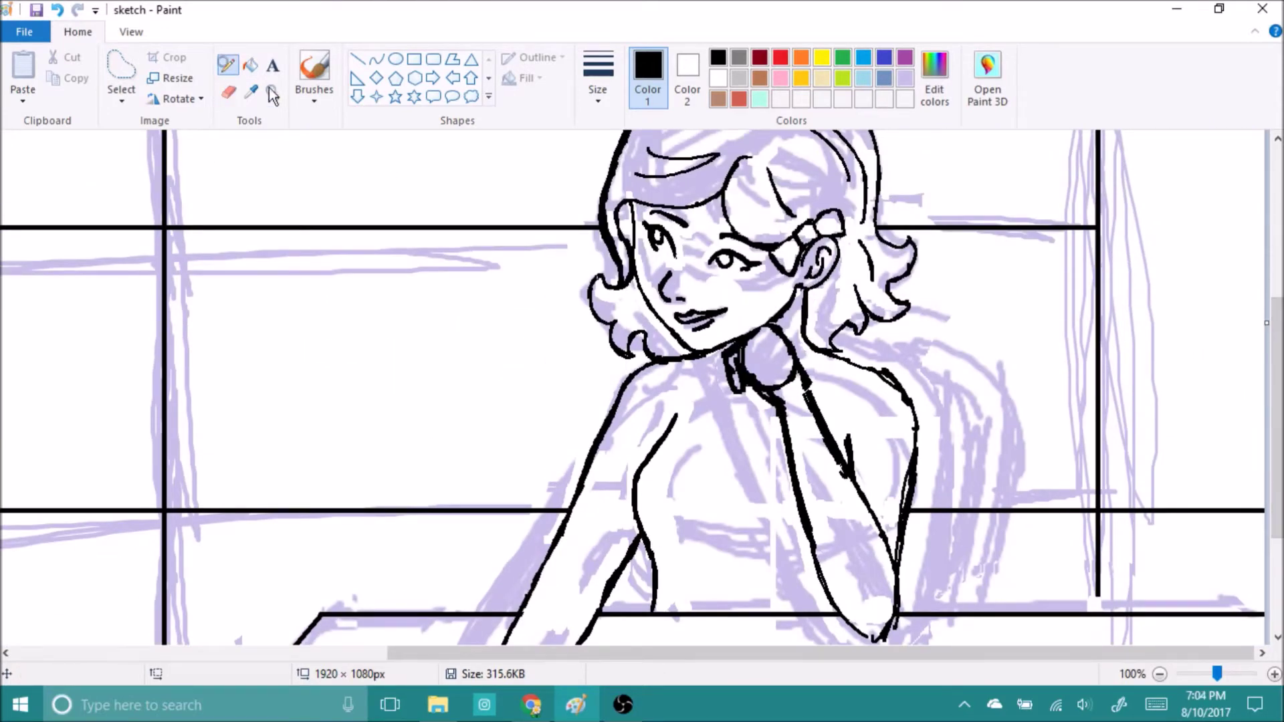
left_click(231, 93)
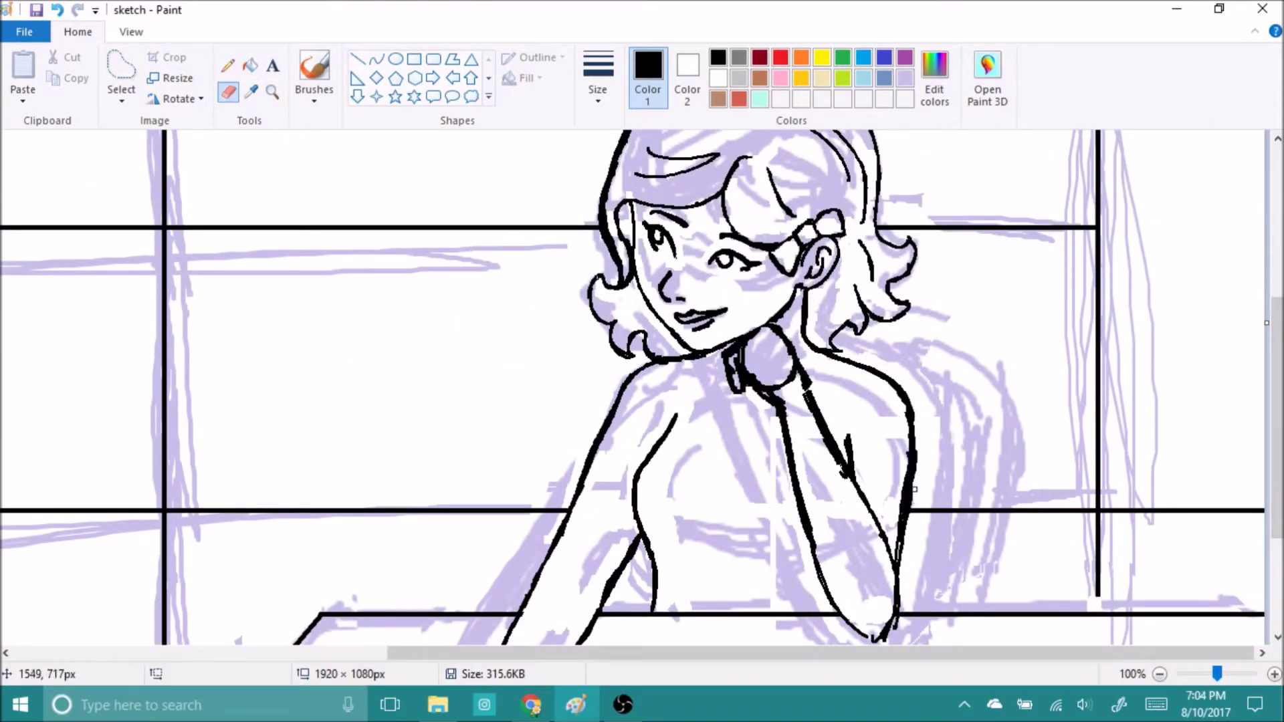
Smooth the outer contour of the propped upper arm down toward the elbow and redraw the short sleeve crease
key("p")
mouse_move(913, 452)
left_mouse_down()
mouse_move(911, 400)
mouse_move(914, 438)
mouse_move(847, 468)
left_mouse_up()
key("e")
key("p")
key("e")
key("p")
key("ctrl+z")
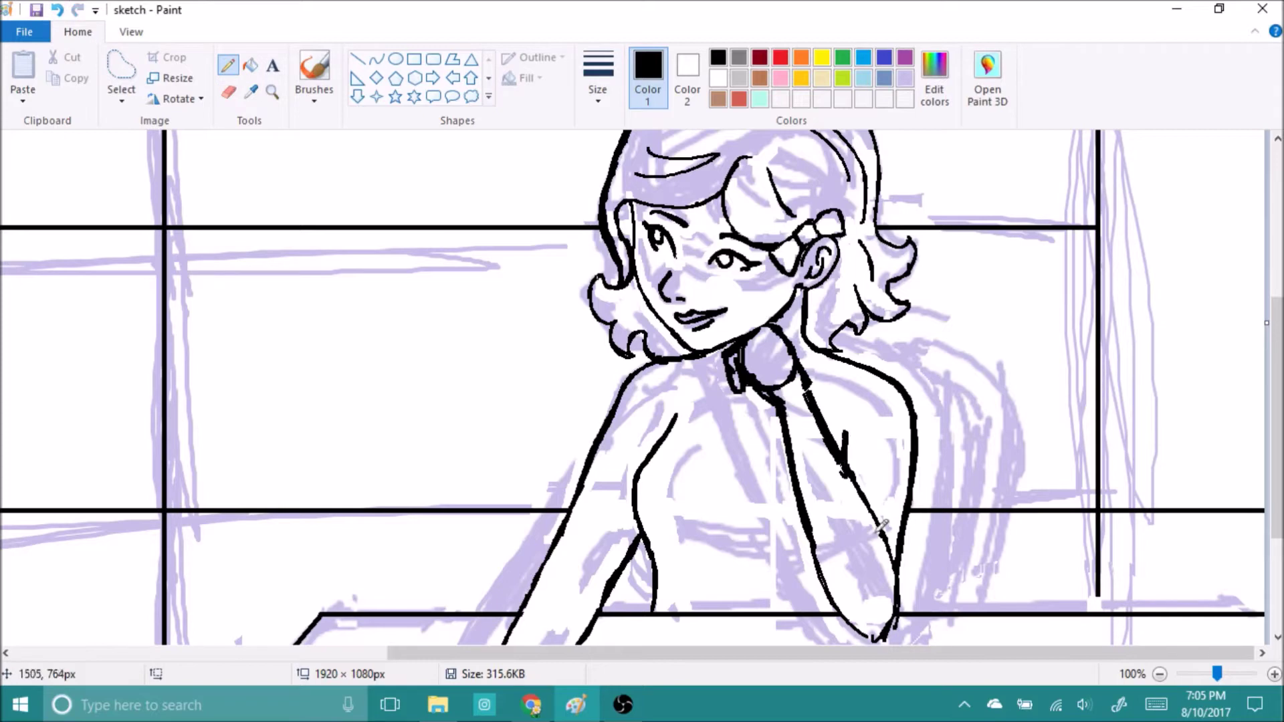
Round off the elbow resting on the table and redraw the forearm's inner edge as one clean line
scroll(878, 528, "down", 3)
key("e")
left_click_drag(895, 544, 889, 521)
key("p")
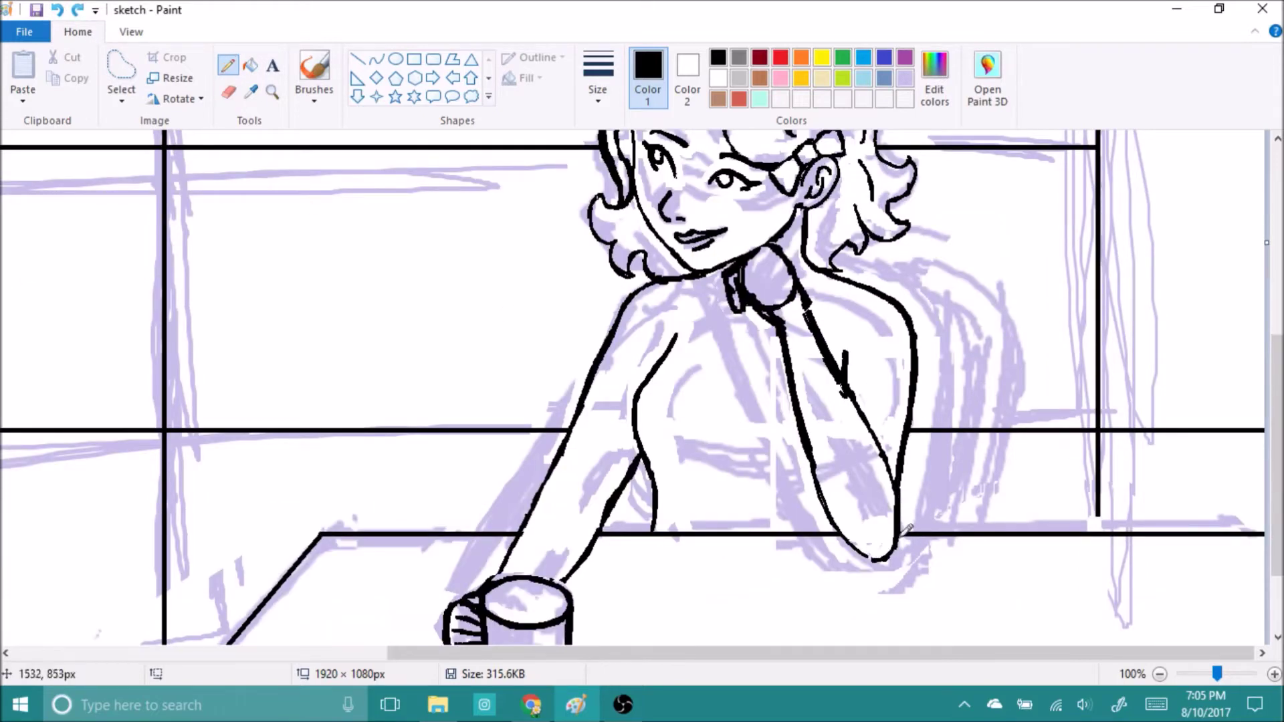
key("e")
left_click_drag(879, 558, 864, 543)
key("p")
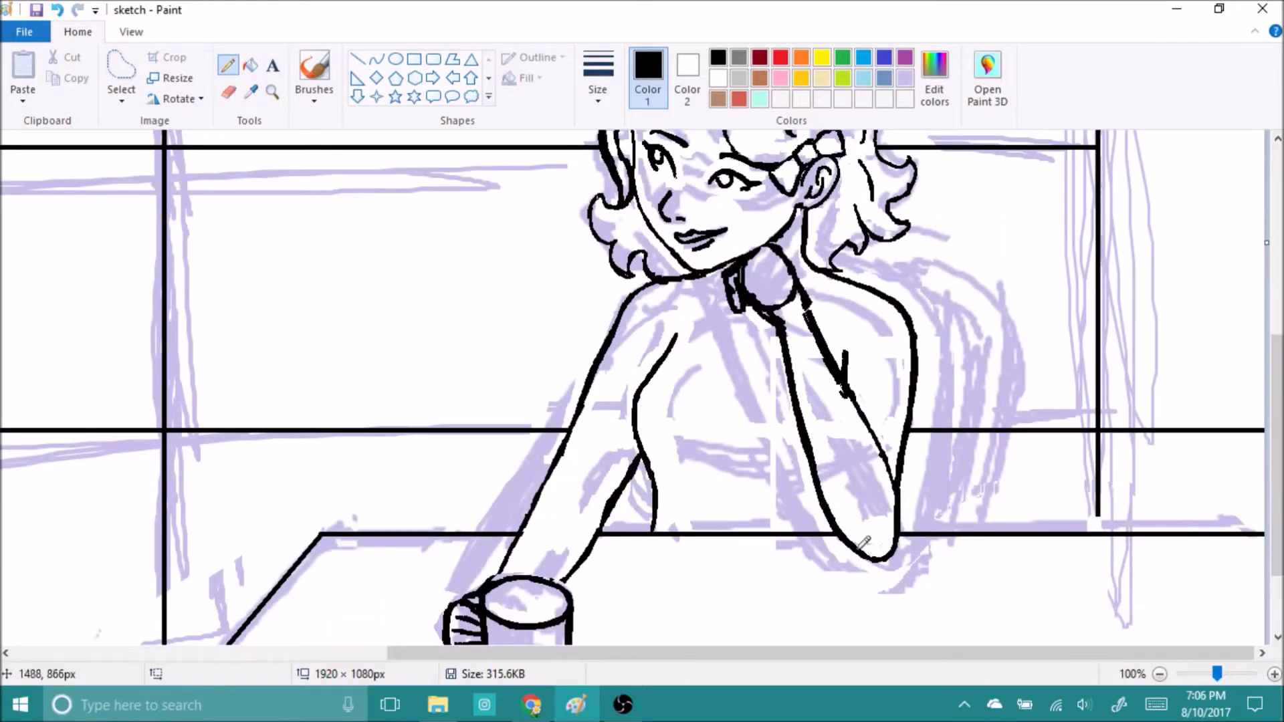
key("e")
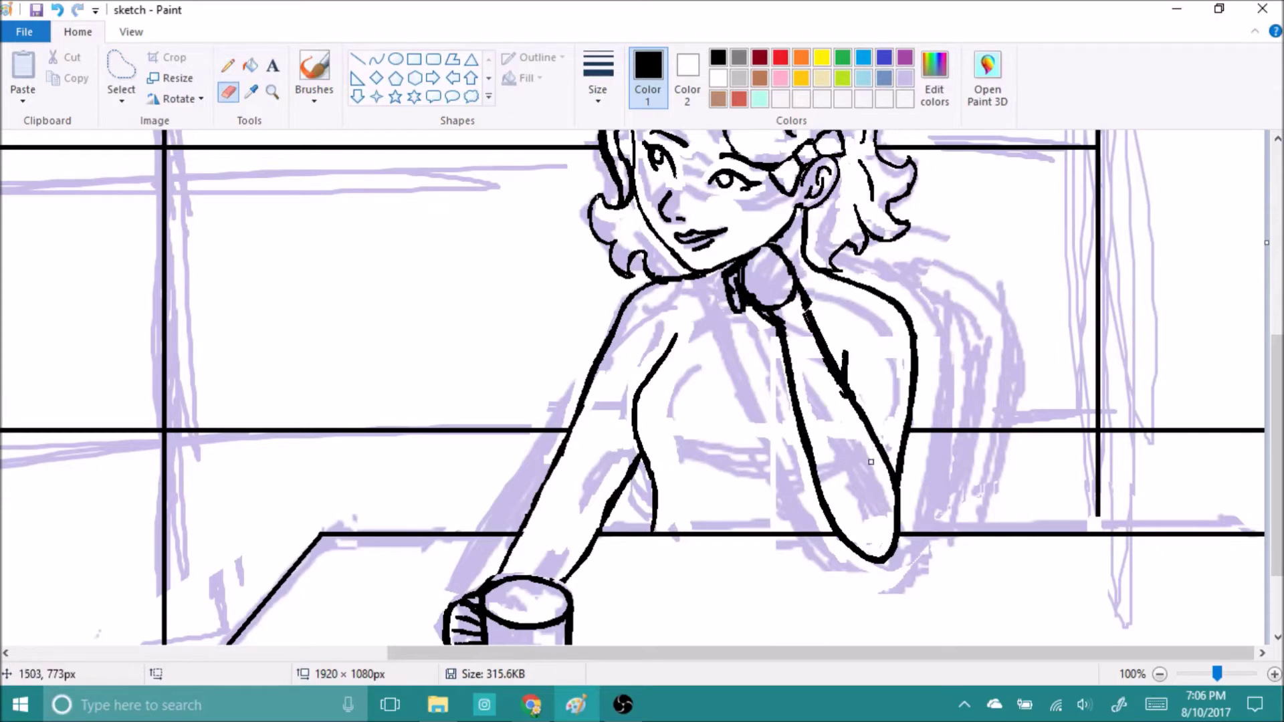
Join the forearm to the wrist and redraw the fist supporting the chin with thumb and finger shapes
left_click(231, 68)
key("e")
left_click_drag(801, 320, 787, 274)
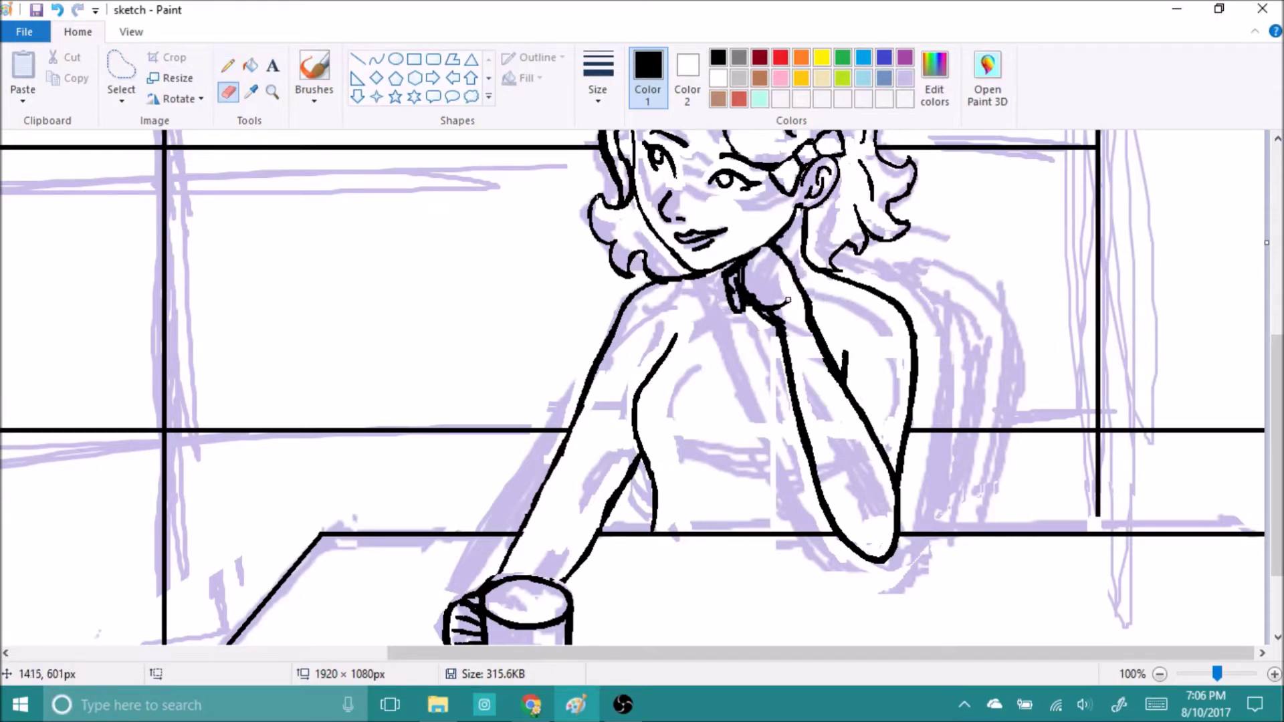
key("p")
key("e")
key("p")
Draw a pointed black collar on both sides of the neck, cleaning up the lines that overlap it
left_click(905, 78)
key("i")
left_click(828, 263)
left_click_drag(817, 313, 857, 286)
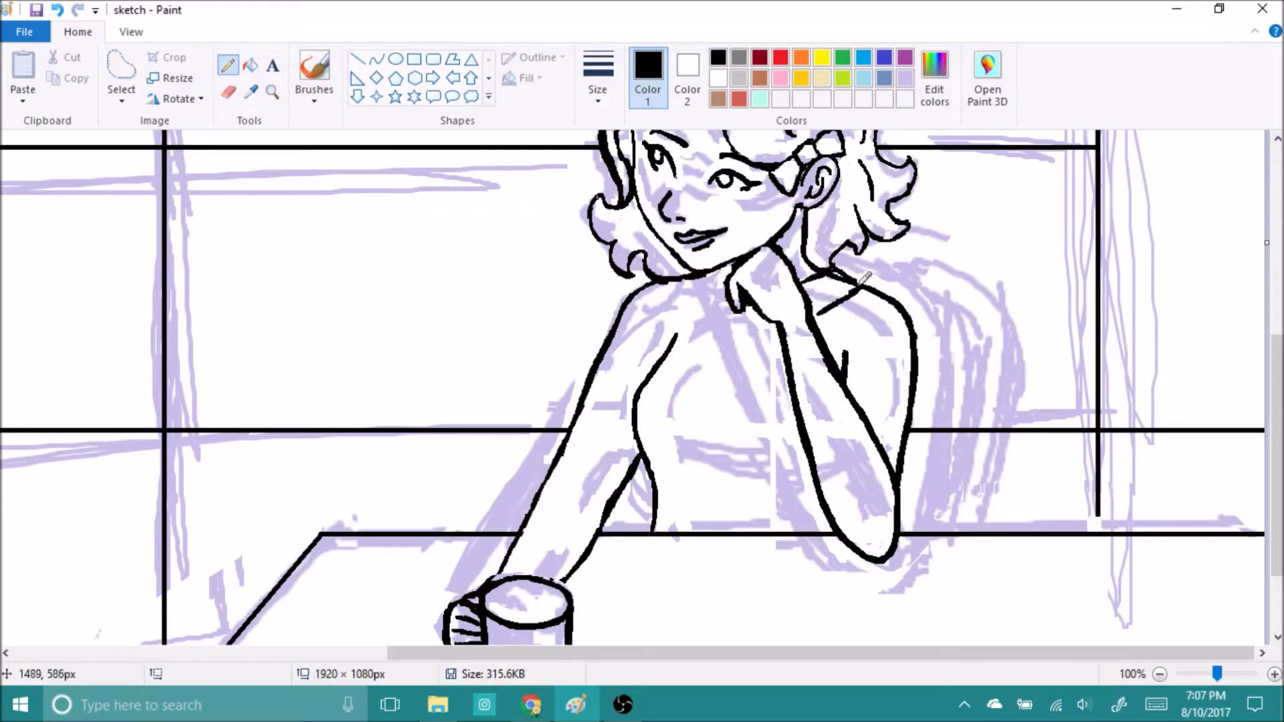
key("ctrl+z")
key("ctrl+y")
key("e")
key("p")
left_click(229, 92)
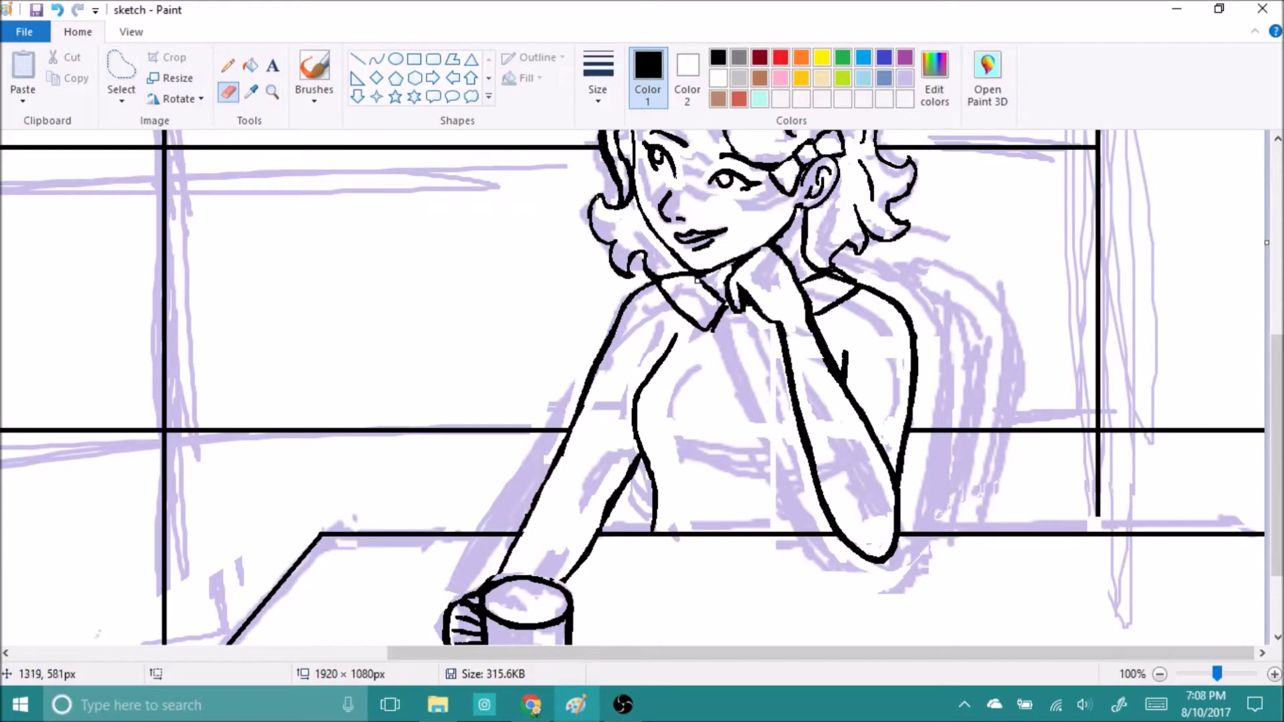
key("p")
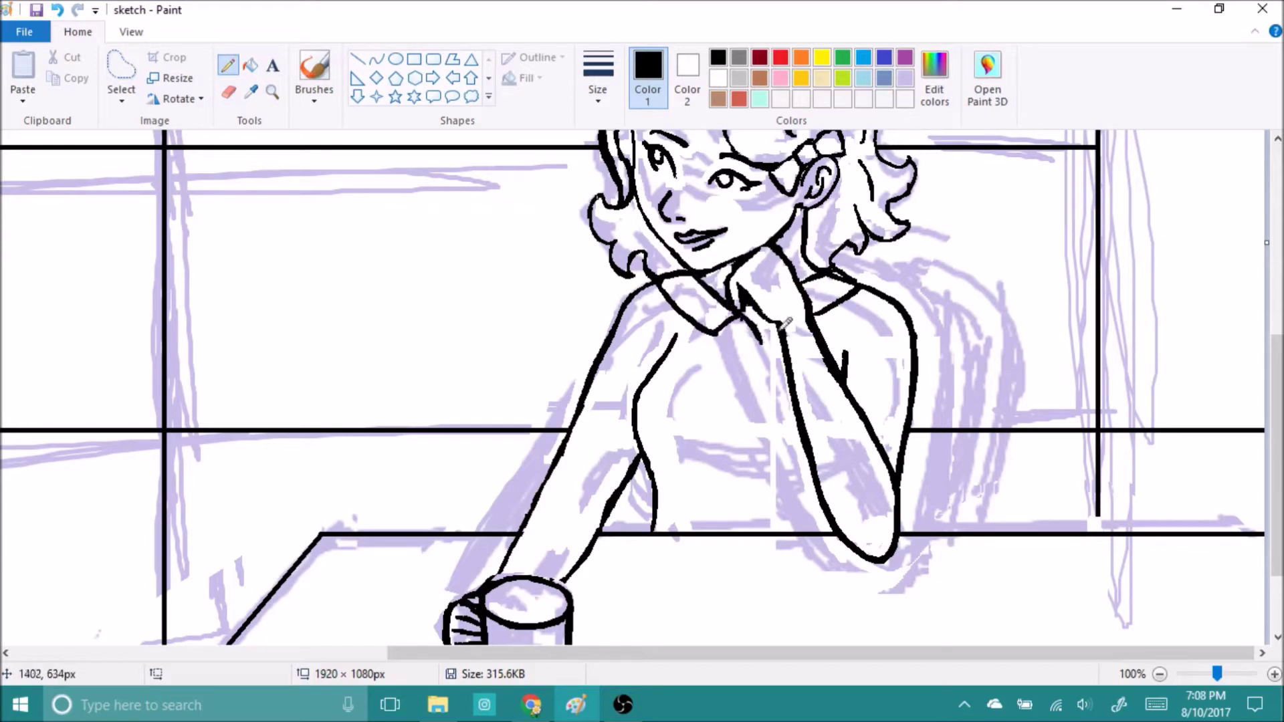
Finish the heel of the fist and draw a rectangular cuff around the raised wrist, erasing the arm lines inside it
key("e")
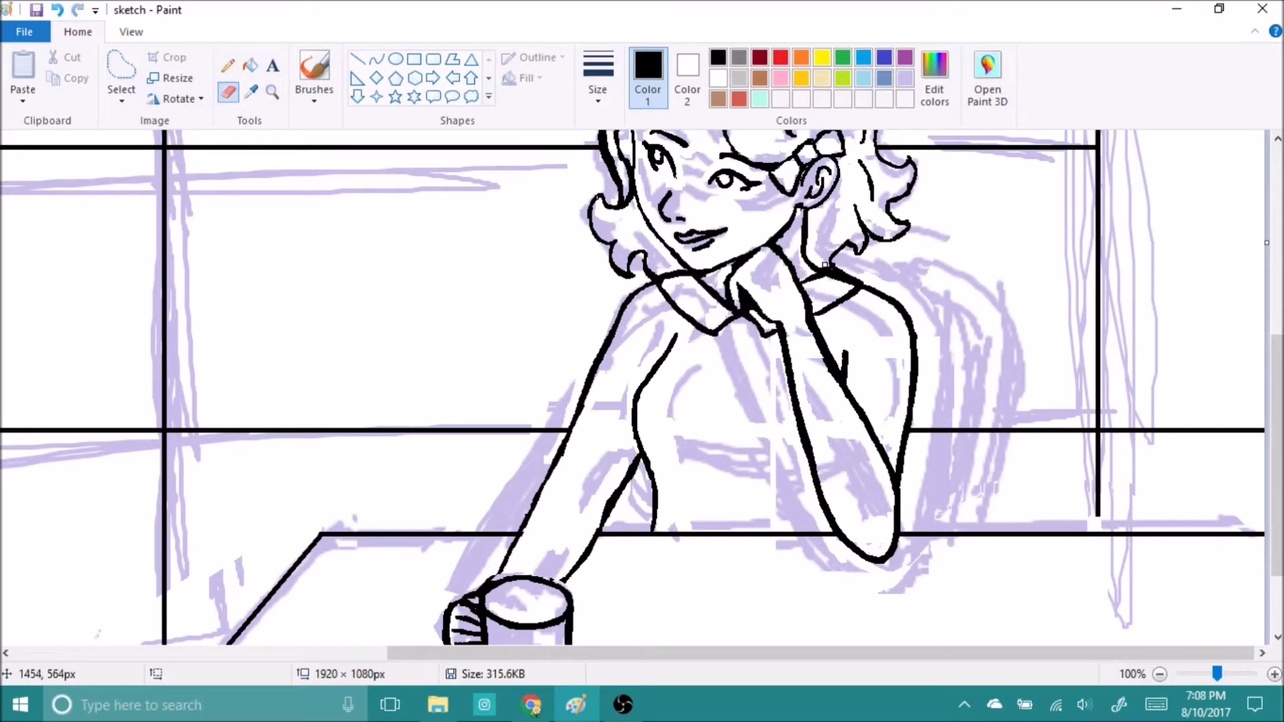
key("p")
key("e")
key("p")
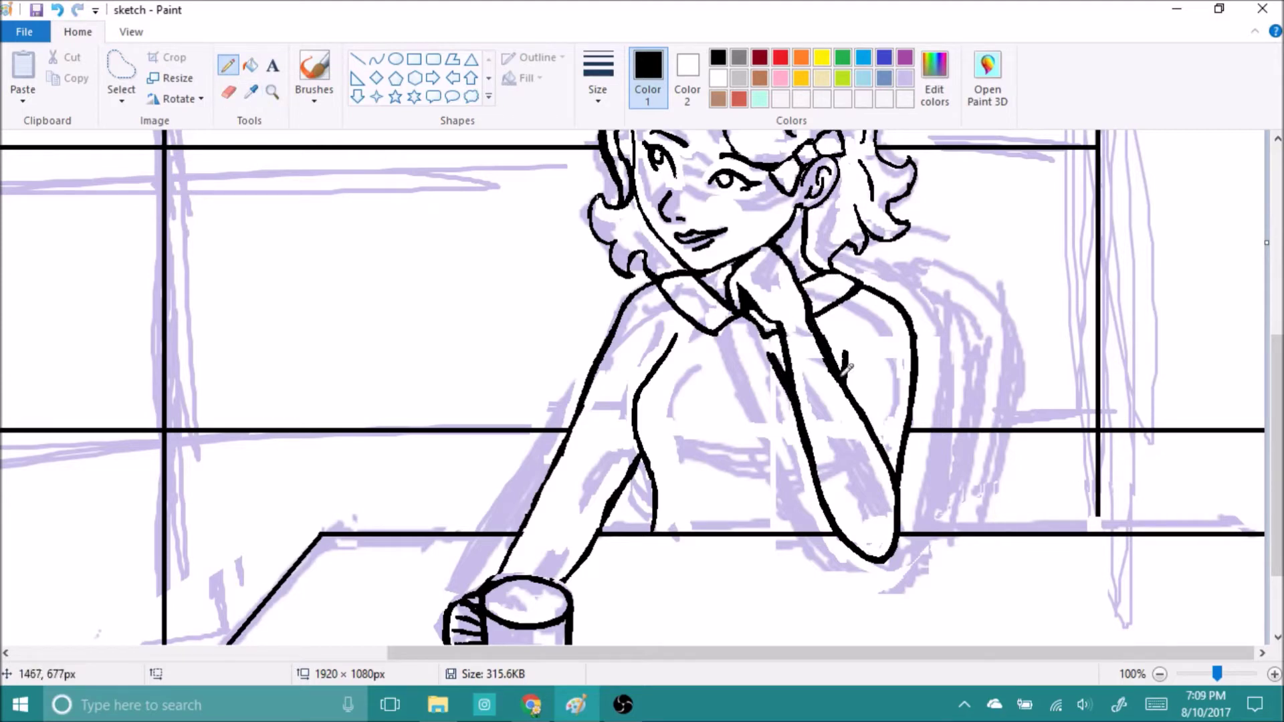
key("e")
key("p")
mouse_move(760, 345)
left_mouse_down()
mouse_move(767, 365)
mouse_move(786, 354)
left_mouse_up()
key("e")
left_click(226, 66)
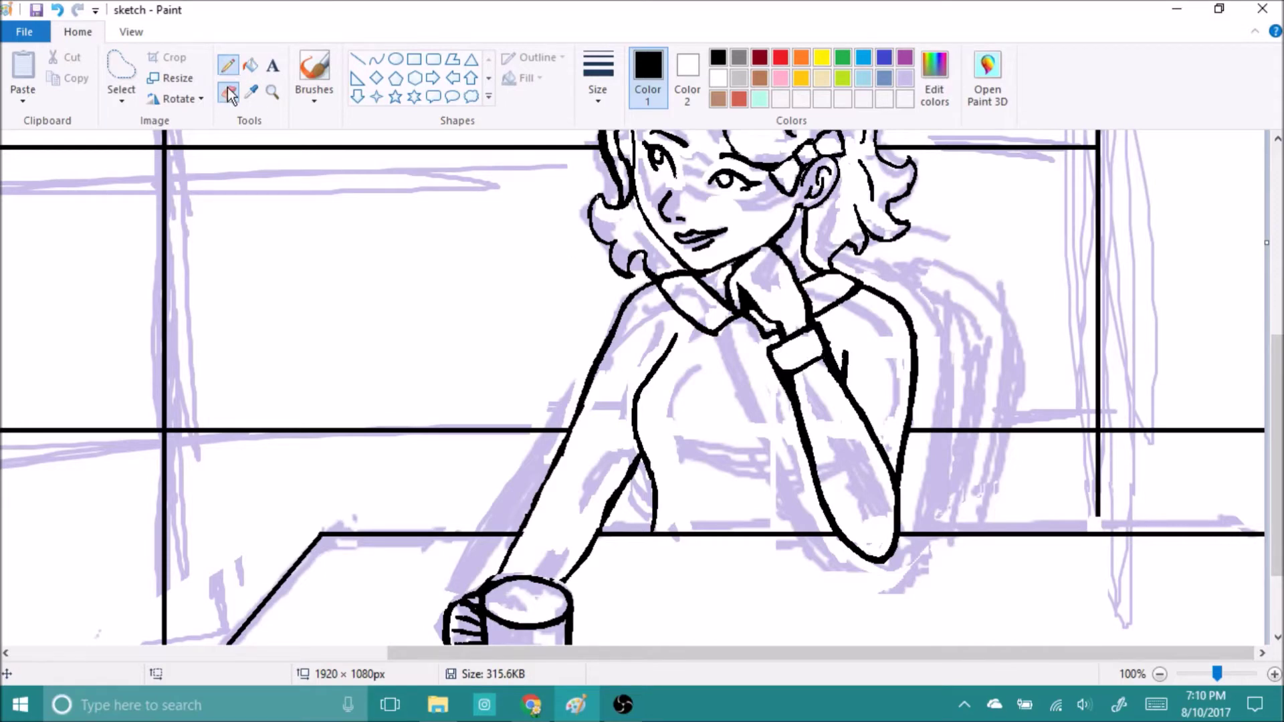
key("p")
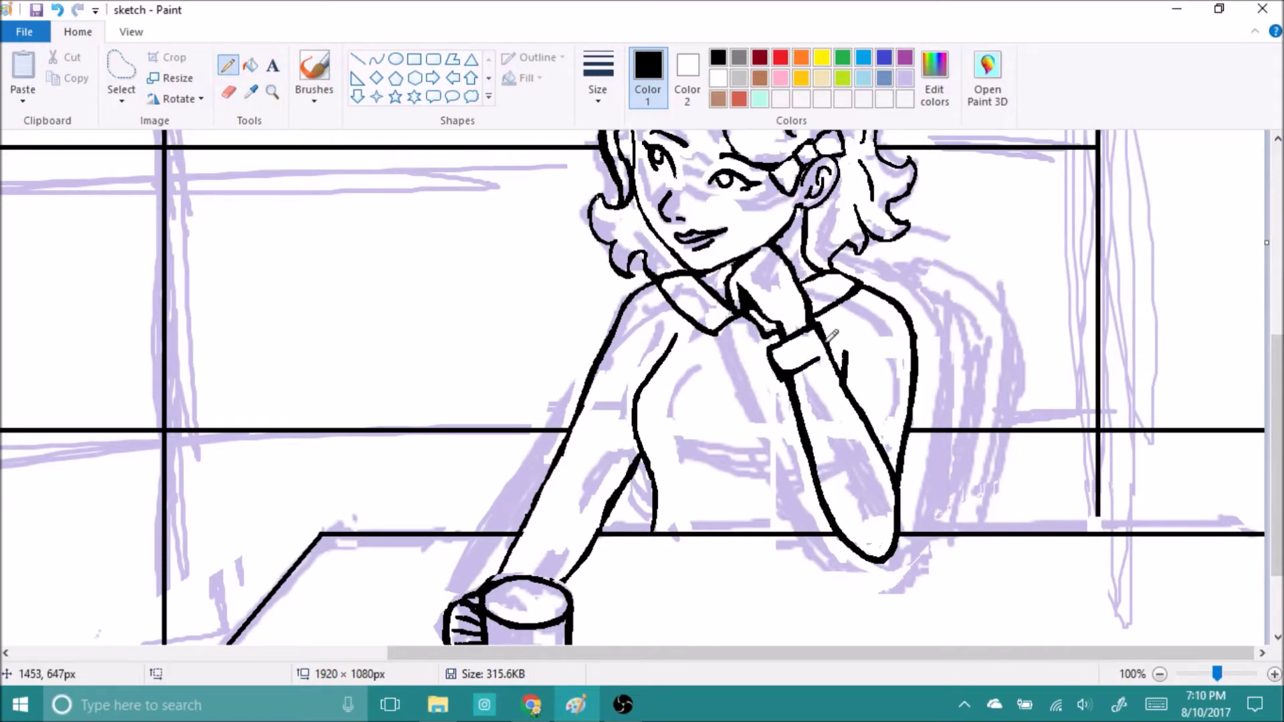
key("e")
key("p")
Draw a black rectangle in the lower-left corner of the picture and one of 157 × 75 px above the table's right end
scroll(669, 415, "down", 3)
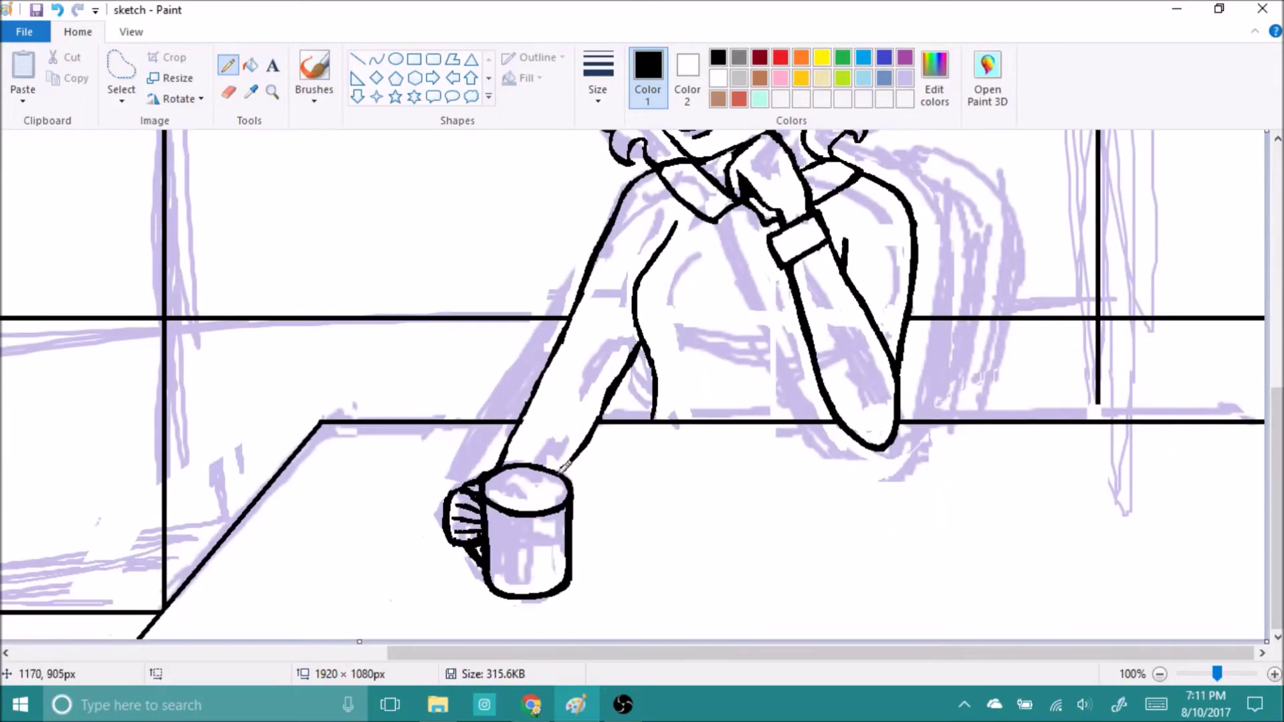
scroll(564, 466, "up", 3)
scroll(564, 466, "down", 2)
left_click(414, 59)
left_click_drag(11, 497, 137, 644)
left_click_drag(121, 500, 907, 533)
key("Escape")
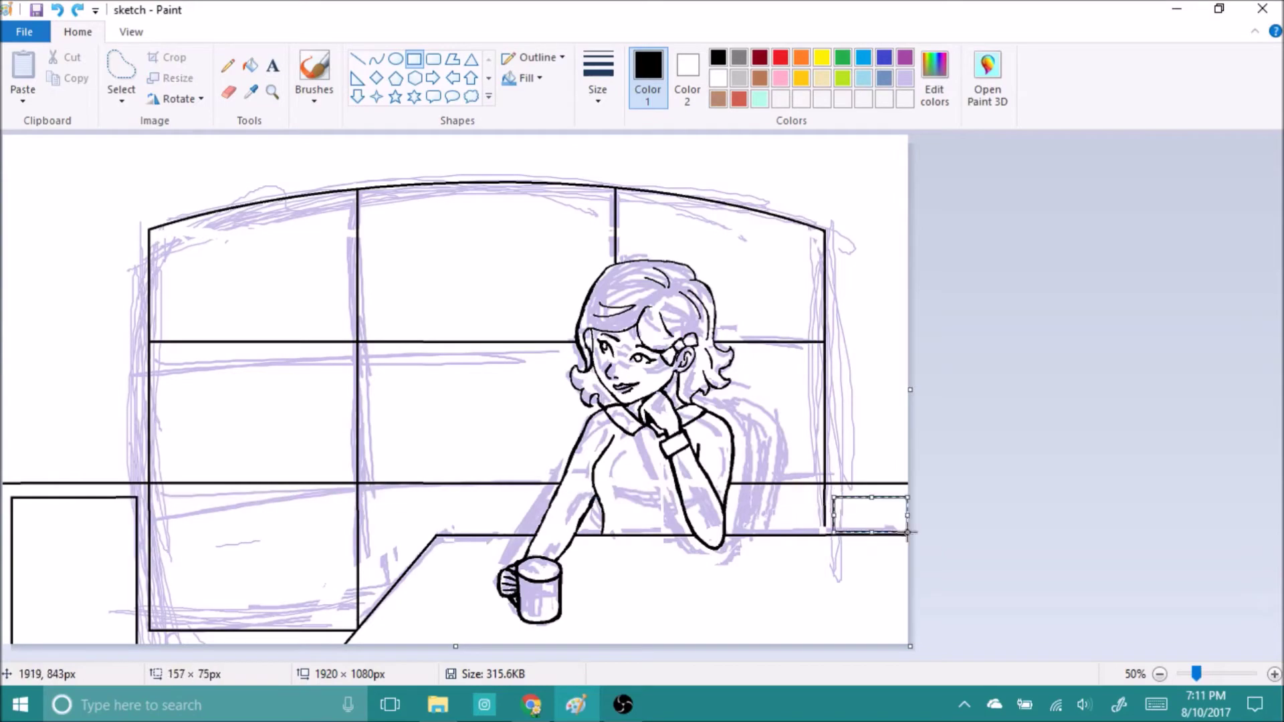
Draw the drink's surface inside the mug rim and erase the lower-left rectangle and sill line outside the window
left_click(228, 93)
scroll(1257, 374, "down", 5)
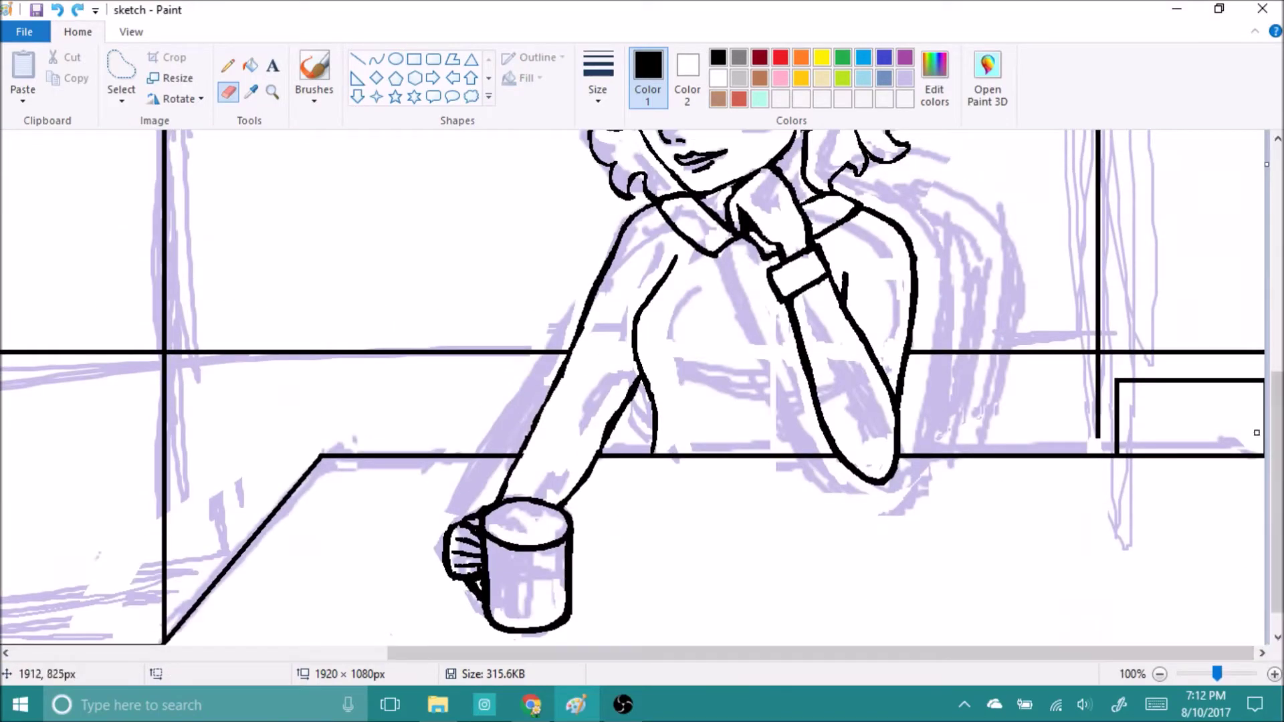
key("p")
scroll(1277, 677, "down", 1)
scroll(812, 493, "up", 1)
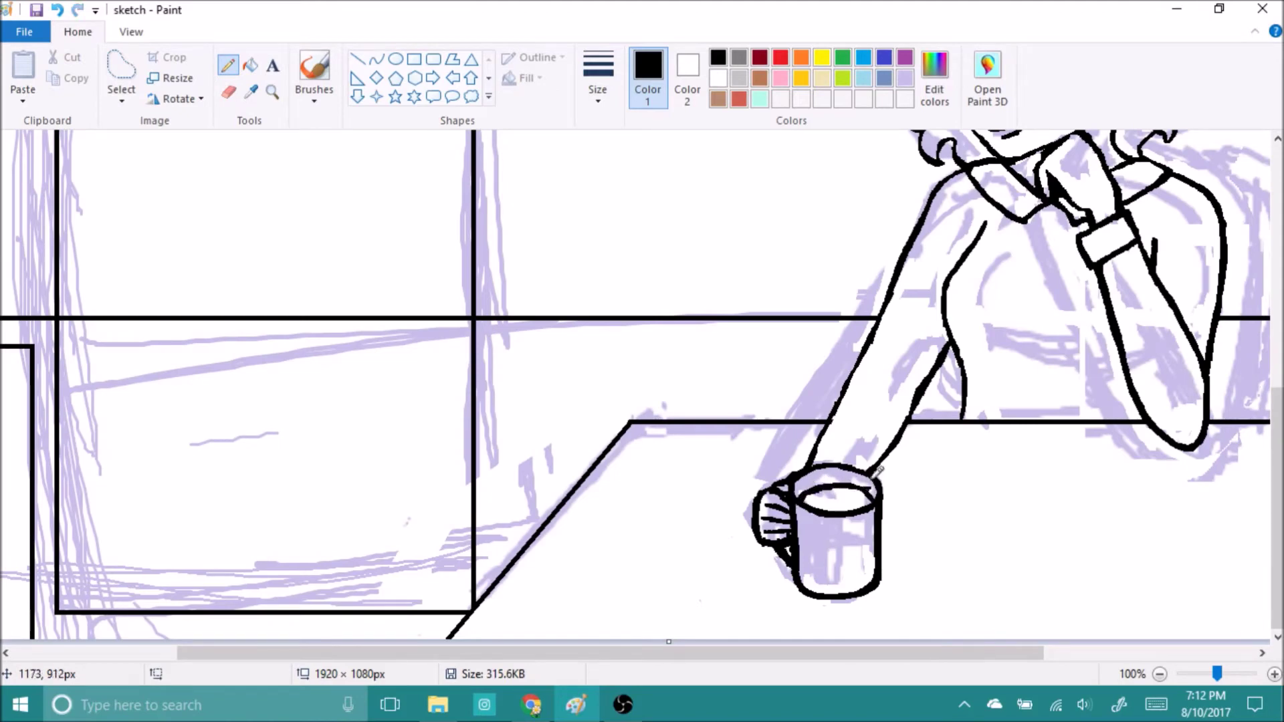
scroll(923, 452, "down", 1, "ctrl")
key("e")
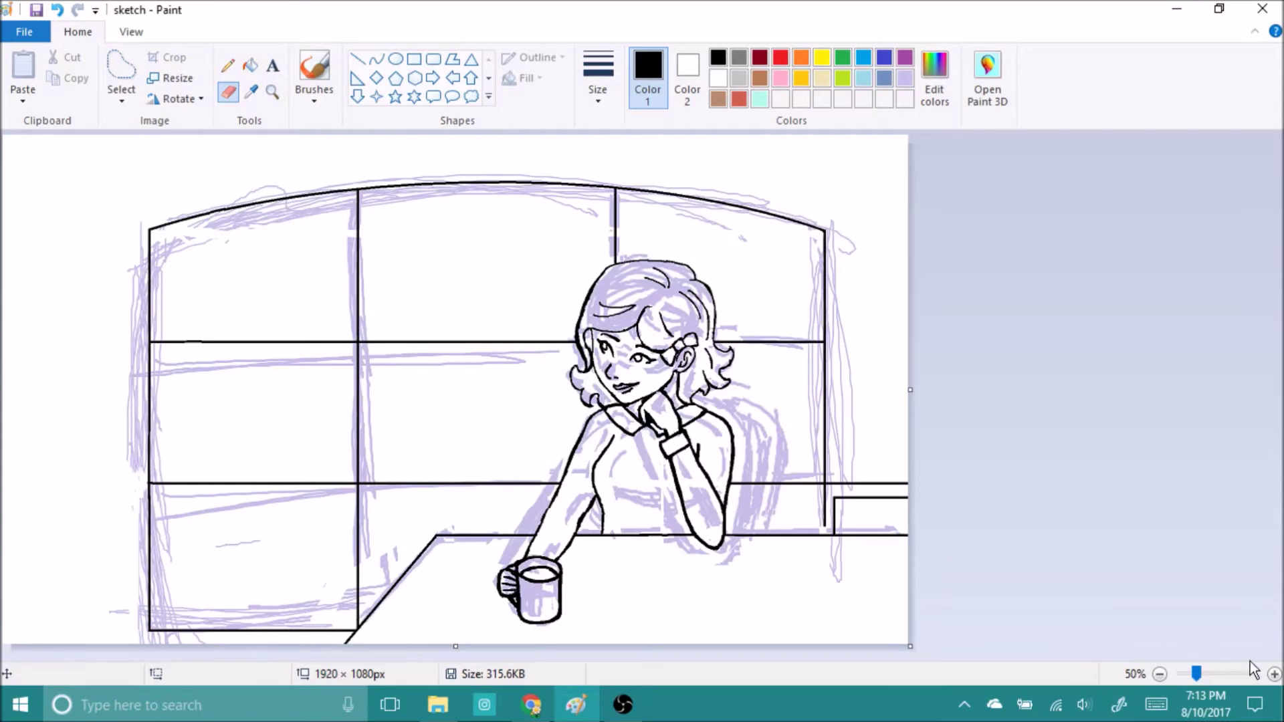
Extend the window's right post down to the table and clear the remaining lavender sketch from the line art
scroll(1227, 632, "up", 1)
scroll(276, 596, "right", 5)
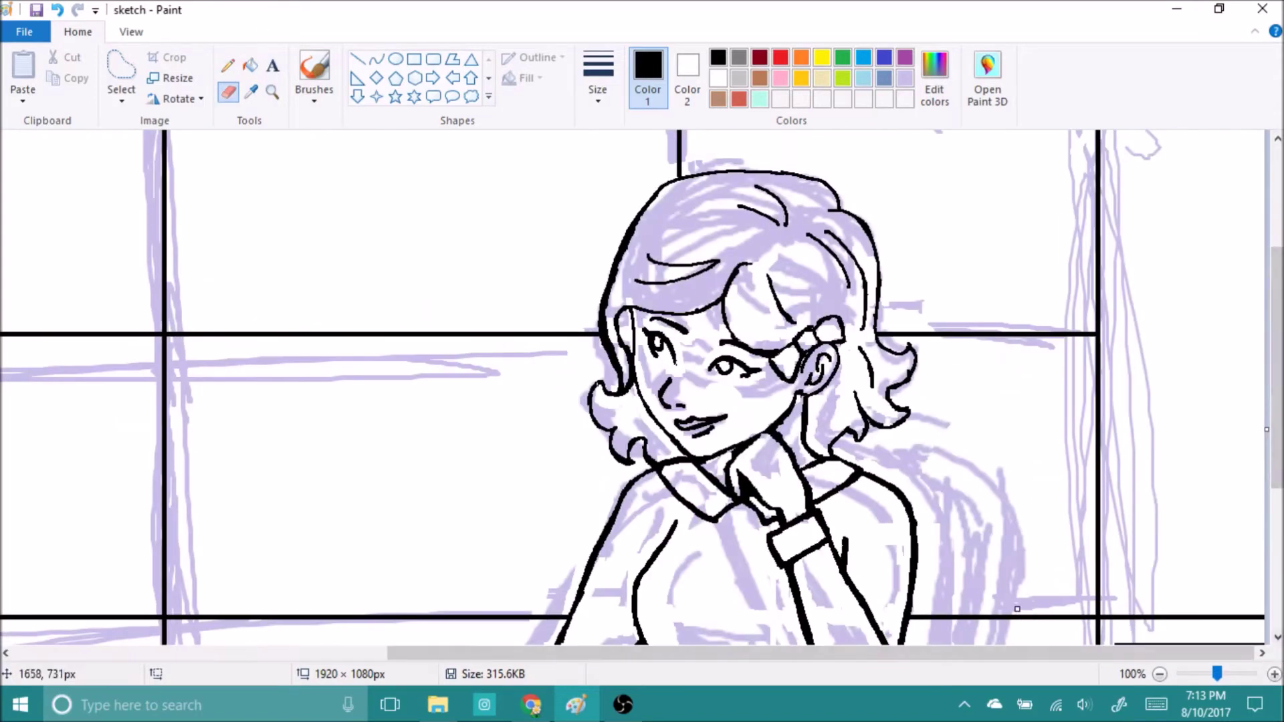
scroll(1103, 486, "down", 2)
mouse_move(1123, 589)
left_mouse_down()
mouse_move(1129, 475)
mouse_move(1180, 504)
left_mouse_up()
left_click(228, 66)
left_click_drag(1097, 575, 1097, 588)
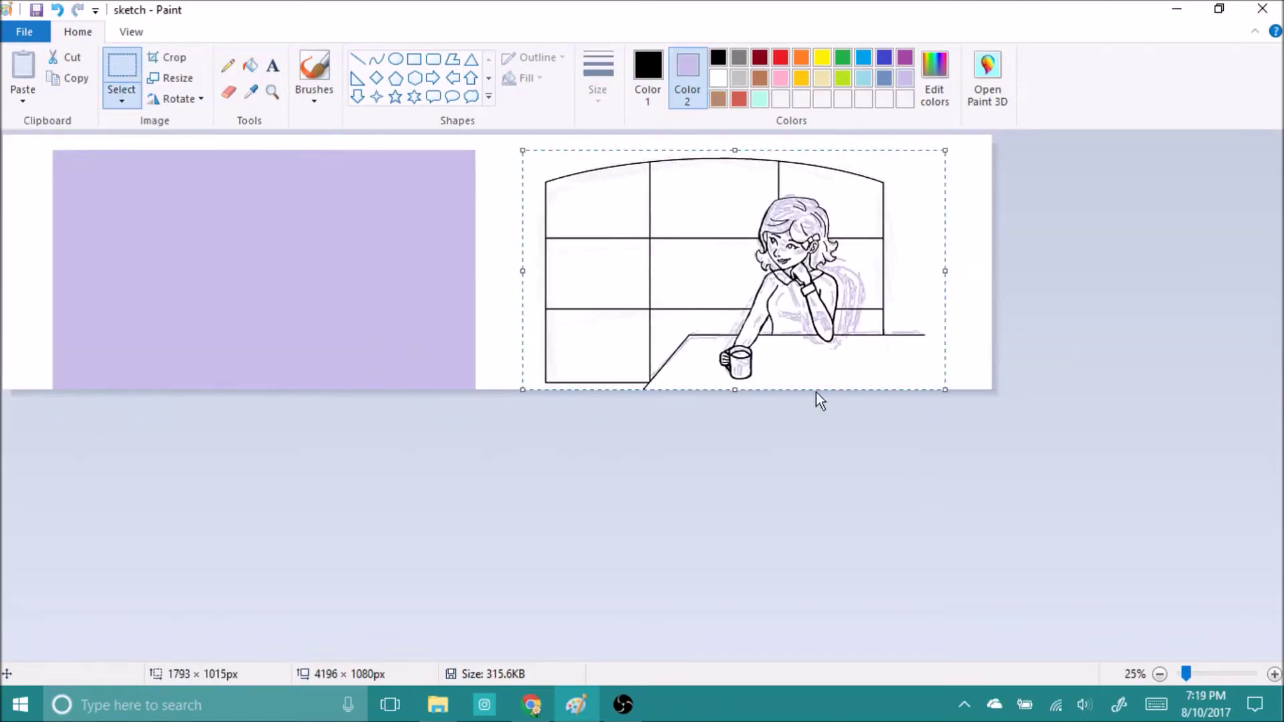
scroll(803, 611, "up", 2)
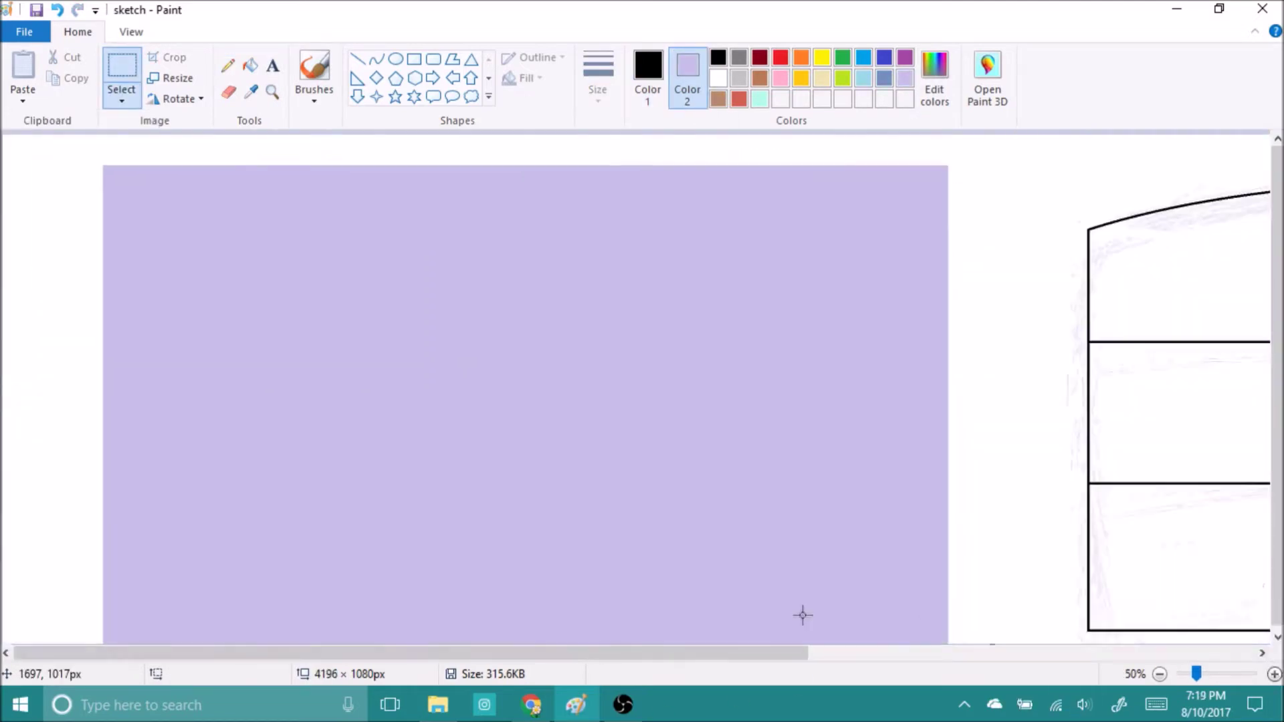
left_click(314, 93)
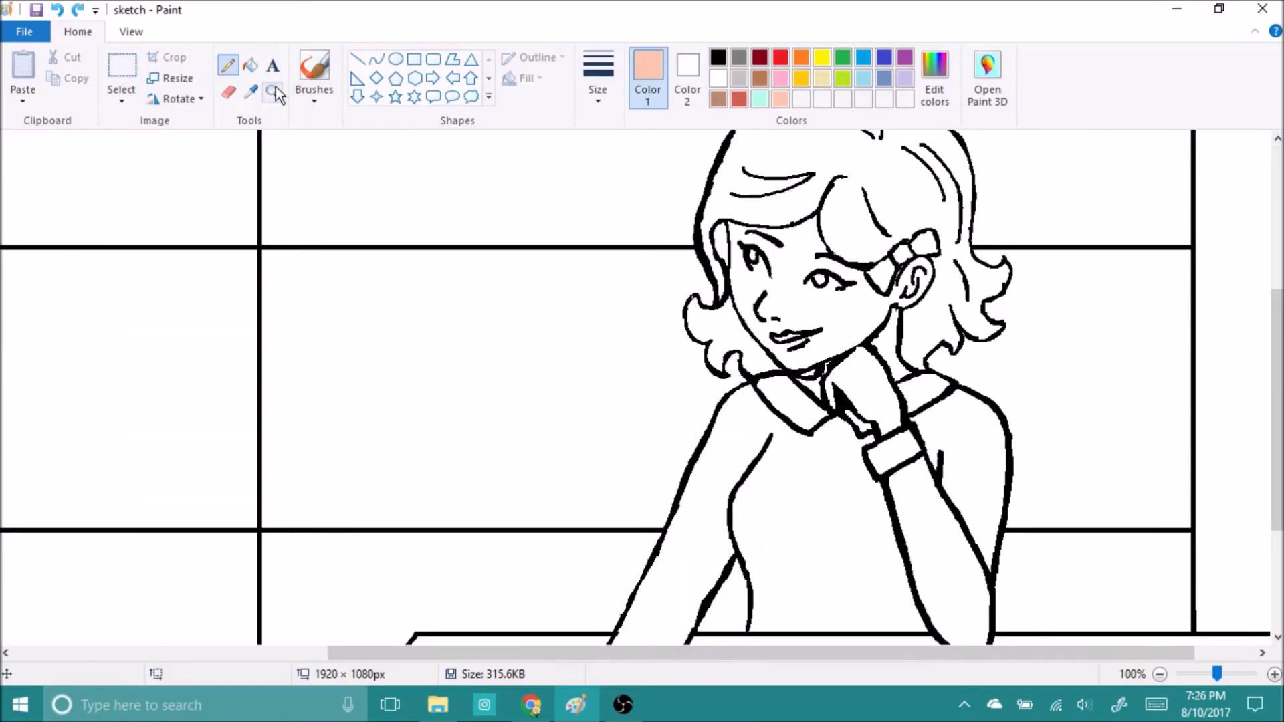
Fill the woman's face, ear, neck and chin-resting hand with the peach skin color
left_click(250, 65)
left_click(870, 388)
left_click(830, 335)
scroll(876, 535, "up", 1)
left_click(876, 535)
key("ctrl+z")
left_click(227, 64)
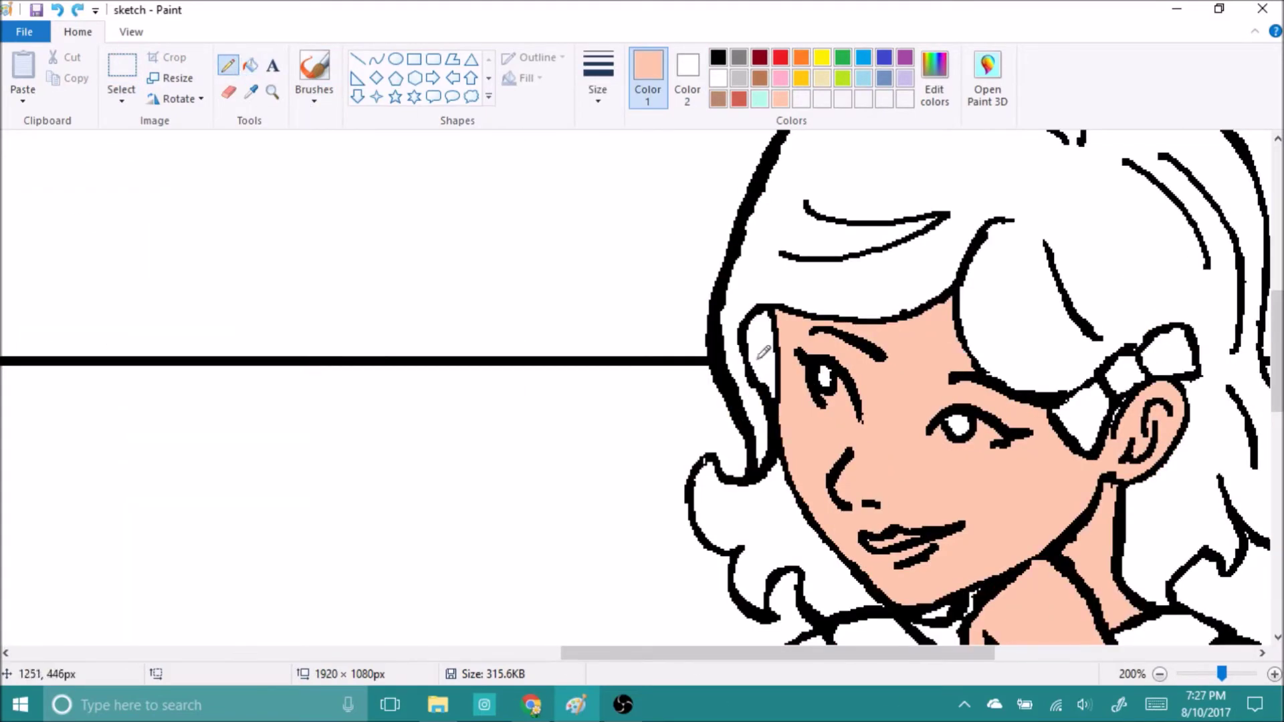
Touch up the skin gaps and outlines around the neck, collar and fist with peach and black
scroll(976, 344, "down", 2)
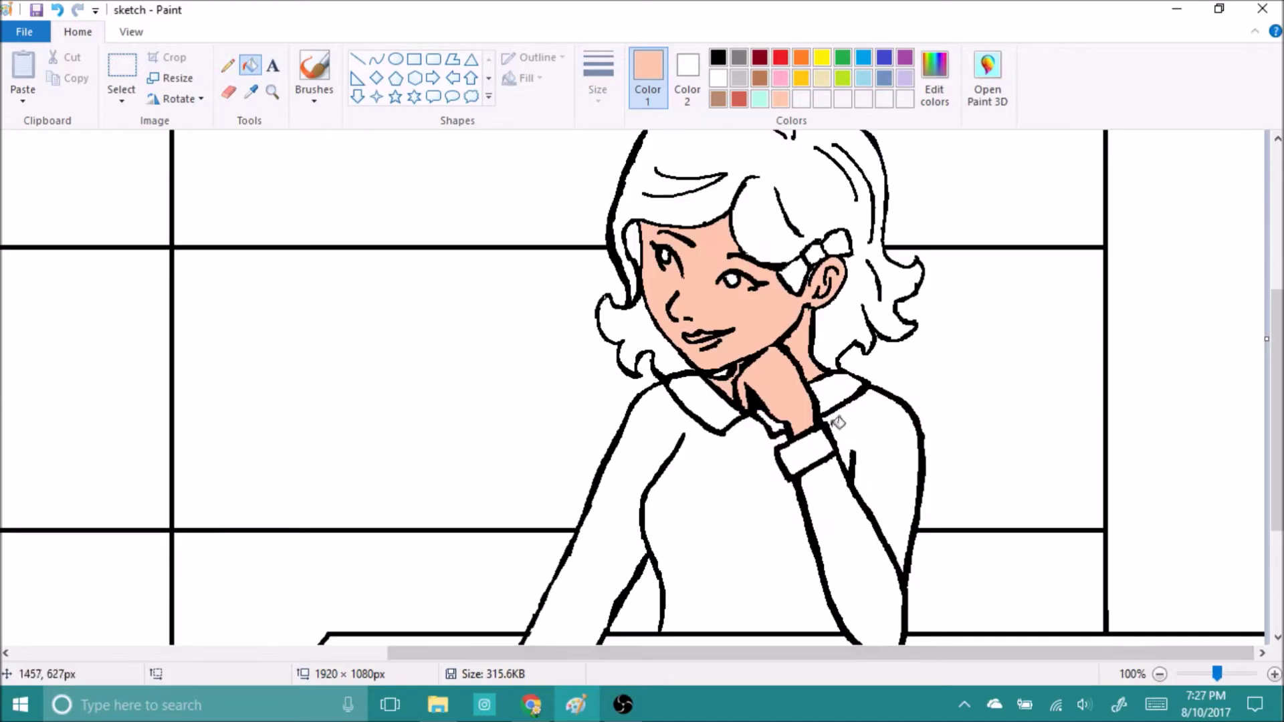
scroll(1009, 493, "up", 3)
left_click(718, 57)
left_click(779, 99)
scroll(1068, 343, "down", 2)
left_click(717, 58)
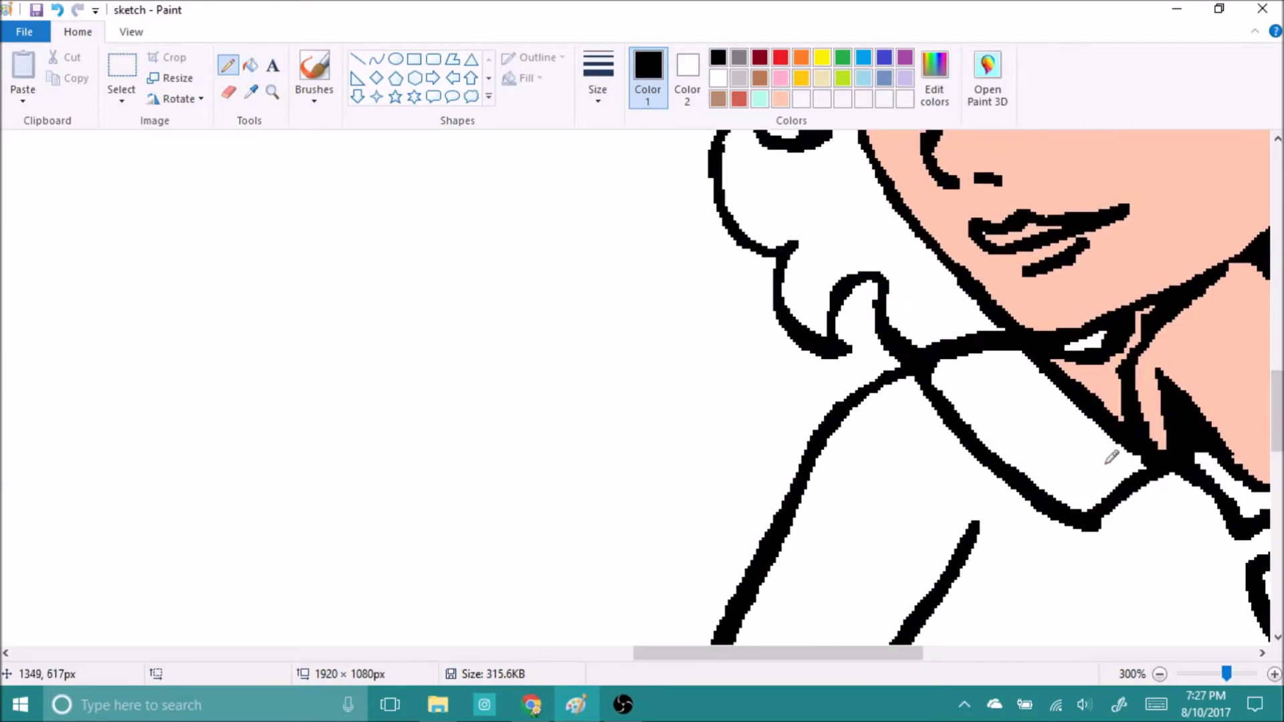
Fill the hand holding the mug with peach and retouch its outlines in black
scroll(1112, 453, "down", 5)
left_click(250, 65)
left_click(780, 99)
left_click(227, 428)
left_click(227, 65)
left_click(717, 57)
scroll(267, 458, "down", 2)
scroll(791, 335, "up", 5)
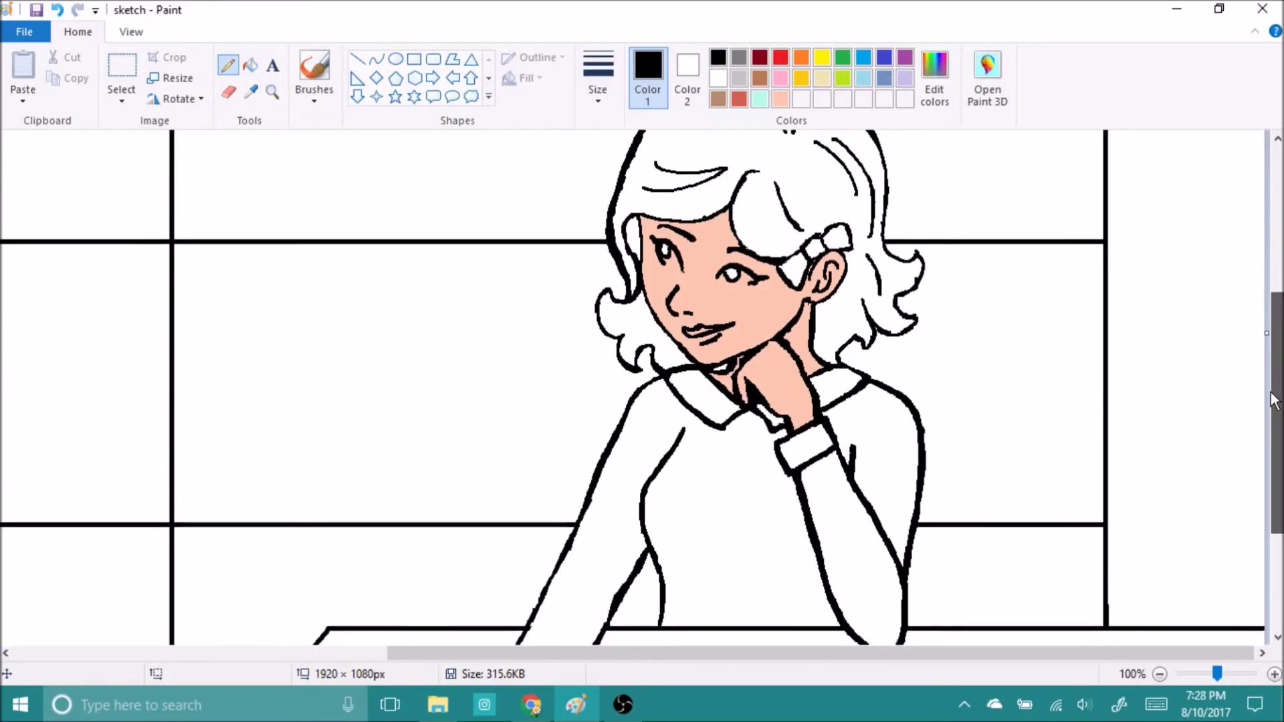
Fill all of the woman's hair with tan brown and touch up the hair bow's outline in black
left_click(718, 99)
left_click(251, 65)
left_click(731, 168)
scroll(1121, 536, "up", 2)
left_click(228, 64)
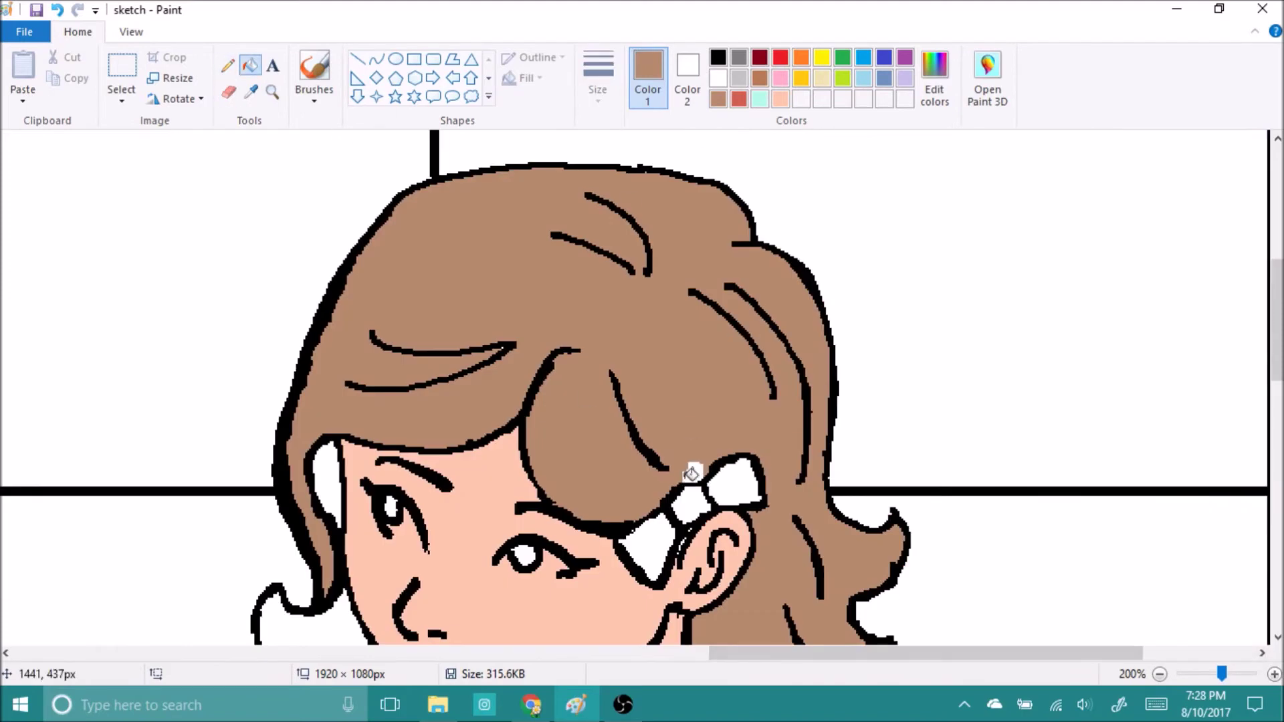
left_click(718, 58)
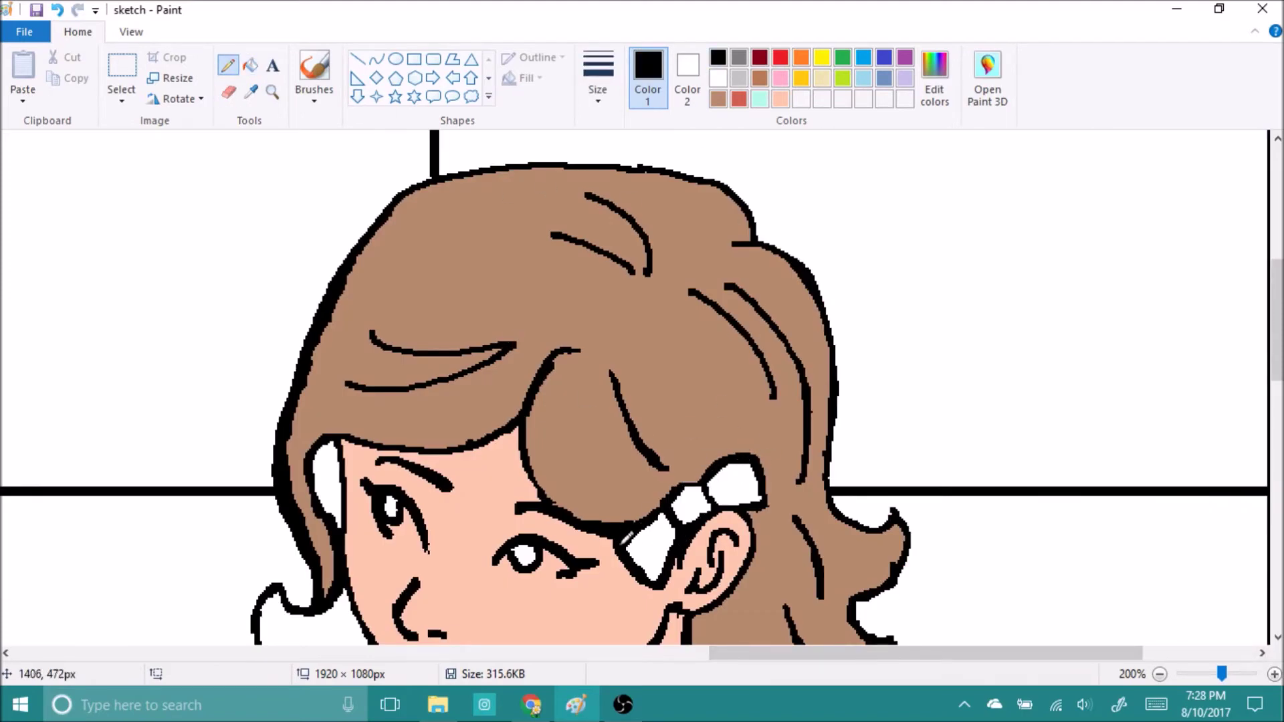
scroll(1247, 418, "down", 1)
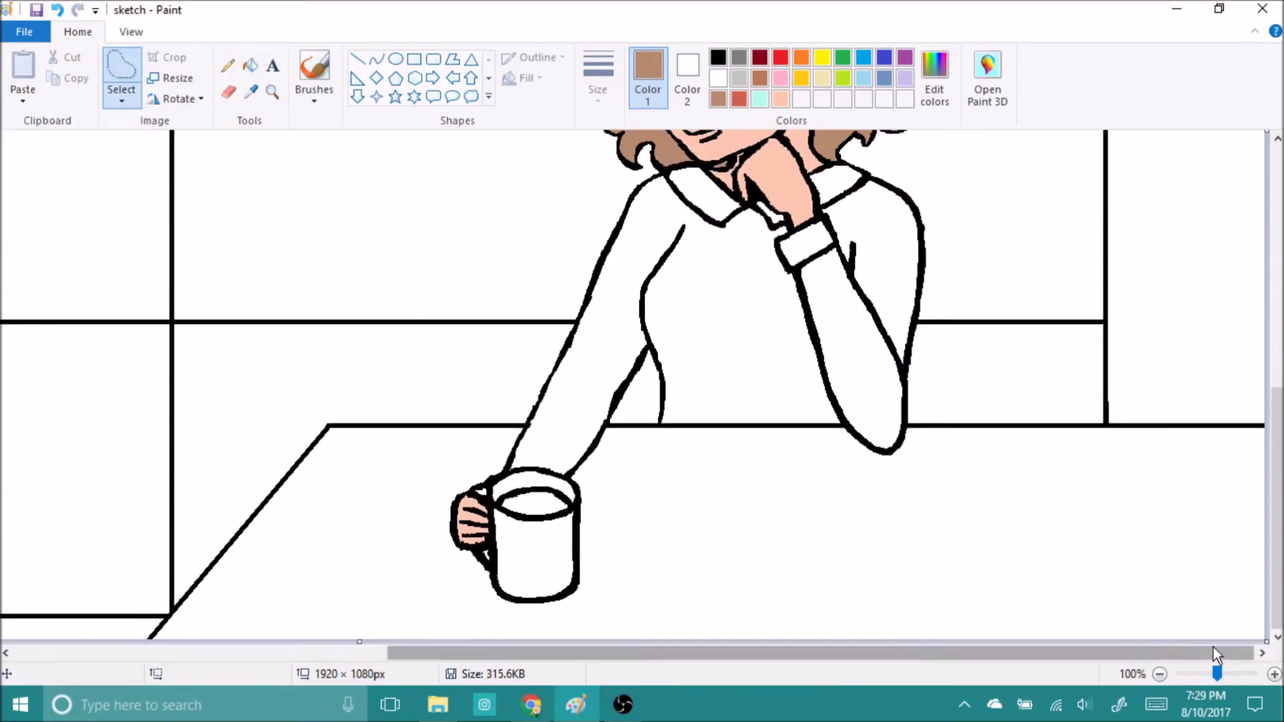
Adjust the hand holding the mug with a free-form selection and retouch its outline in black
left_click(1274, 675)
mouse_move(676, 482)
left_mouse_down()
mouse_move(885, 287)
mouse_move(974, 252)
left_mouse_up()
left_click(1160, 674)
left_click(1159, 674)
scroll(1160, 673, "up", 2)
left_click_drag(733, 664, 1020, 665)
left_click_drag(588, 335, 546, 328)
left_click_drag(581, 407, 574, 398)
left_click(940, 424)
left_click(227, 65)
left_click(717, 57)
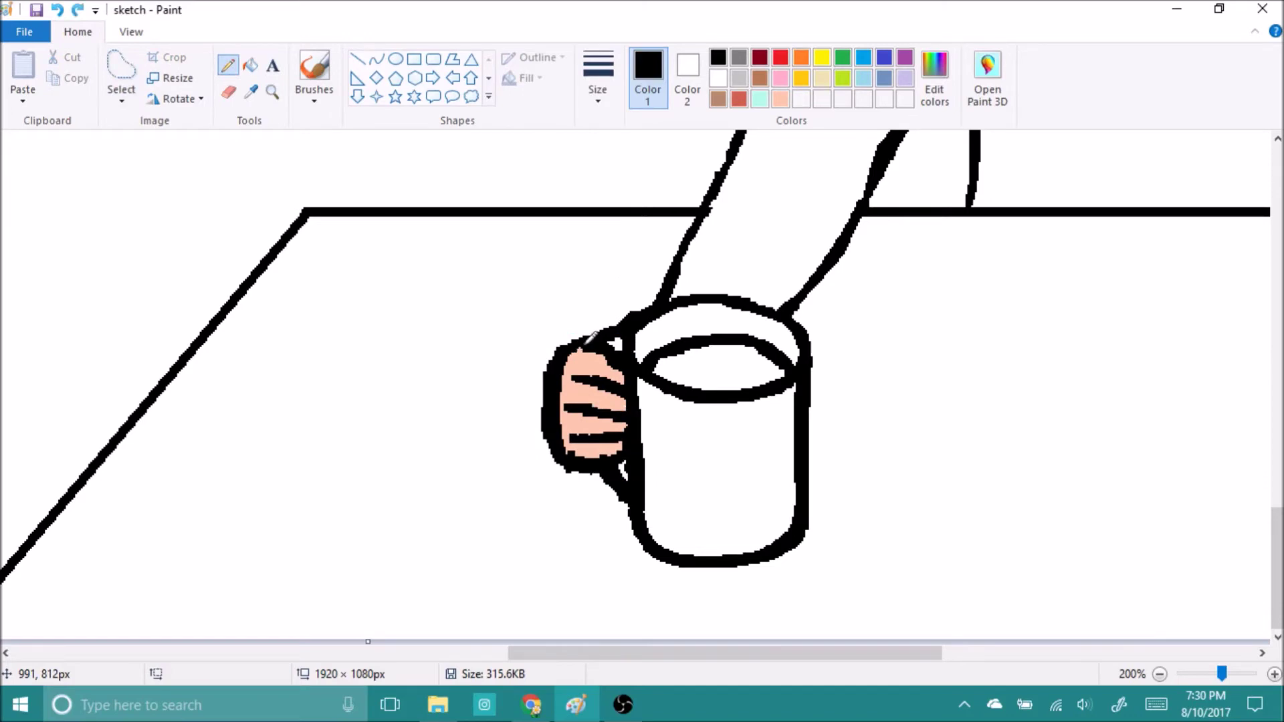
scroll(617, 284, "down", 2)
scroll(641, 361, "up", 1)
Fill the woman's sweater with the custom mint green
left_click(250, 65)
left_click(738, 99)
left_click(1003, 568)
left_click(1159, 674)
left_click(759, 99)
left_click(642, 481)
Fill the collar, cuff and hair bow with light gray
scroll(769, 648, "up", 1)
left_click_drag(769, 647, 936, 652)
left_click(738, 79)
left_click(956, 274)
left_click_drag(1277, 267, 1280, 492)
Mix a red of RGB 222, 73, 69 for the mug and fill the coffee inside it with tan brown
left_click(738, 99)
left_click(935, 80)
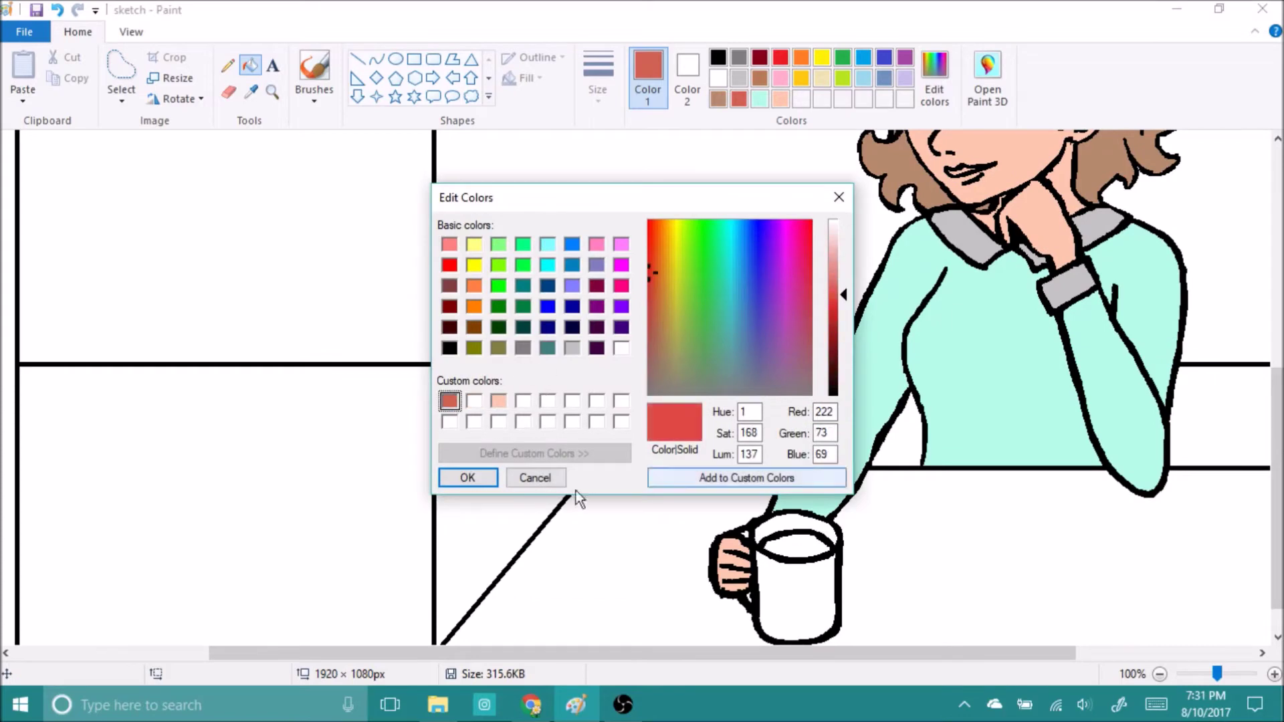
key("Return")
left_click(796, 595)
left_click(796, 535)
scroll(867, 625, "down", 1)
left_click(717, 99)
left_click(1217, 675)
scroll(1266, 550, "down", 1)
Try coral, a newly mixed coral shade and mint green as fills for the wall around the window
left_click(738, 99)
left_click(87, 334)
key("ctrl+z")
left_click(934, 80)
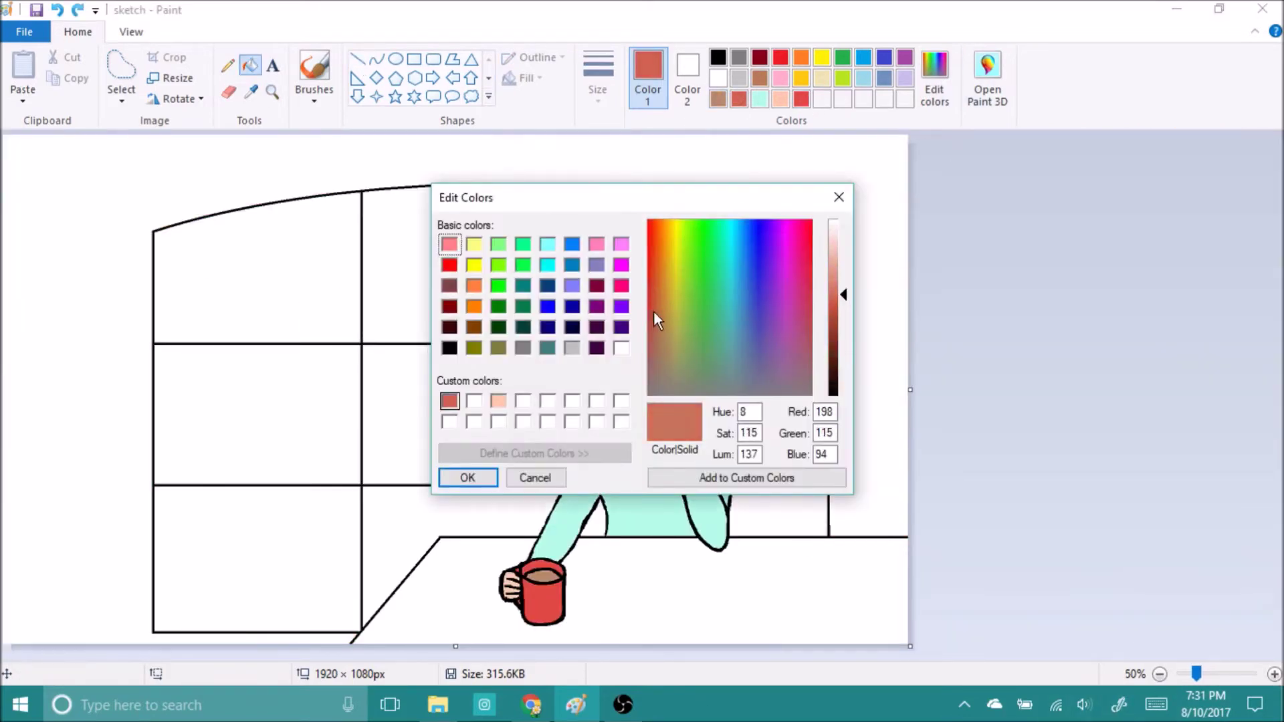
key("Return")
left_click(101, 435)
left_click(760, 98)
left_click(870, 301)
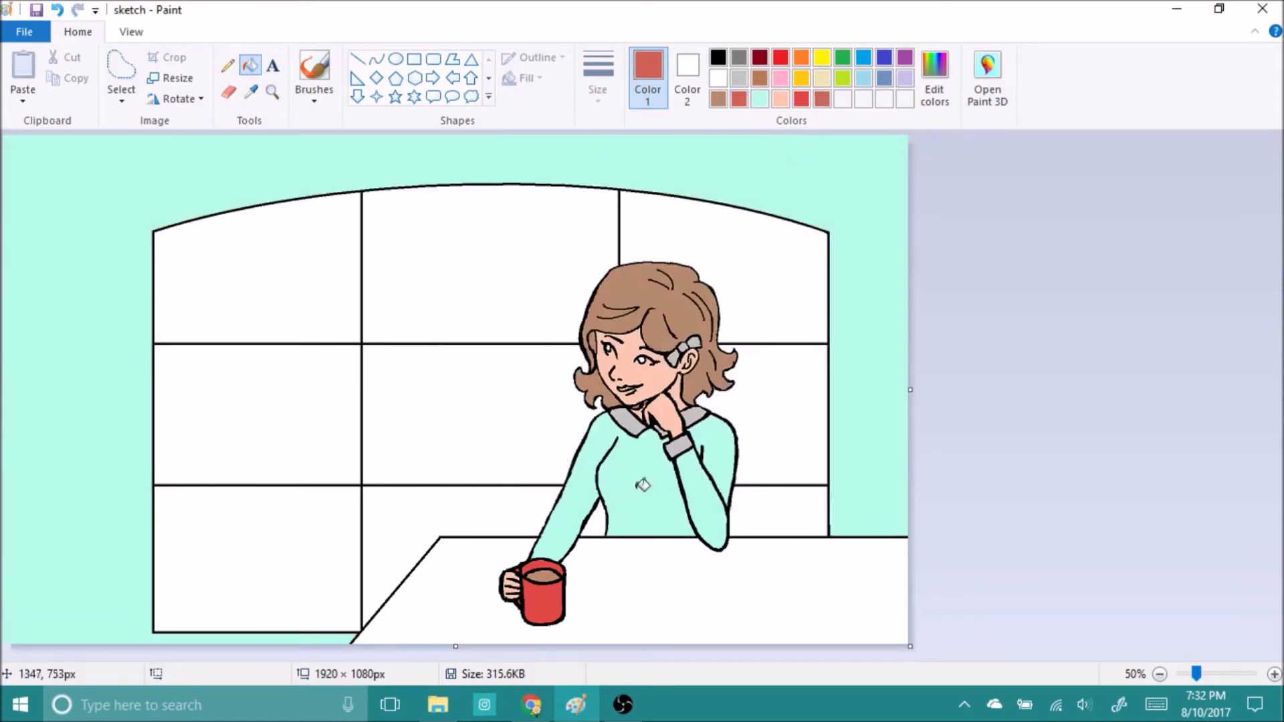
Fill the sweater with coral and the wall around the window with tan brown
left_click(642, 485)
left_click(718, 99)
left_click(735, 174)
Recolor the collar, cuff, hair bow and mug with mint green
left_click(760, 99)
left_click(625, 420)
left_click(678, 446)
left_click(696, 416)
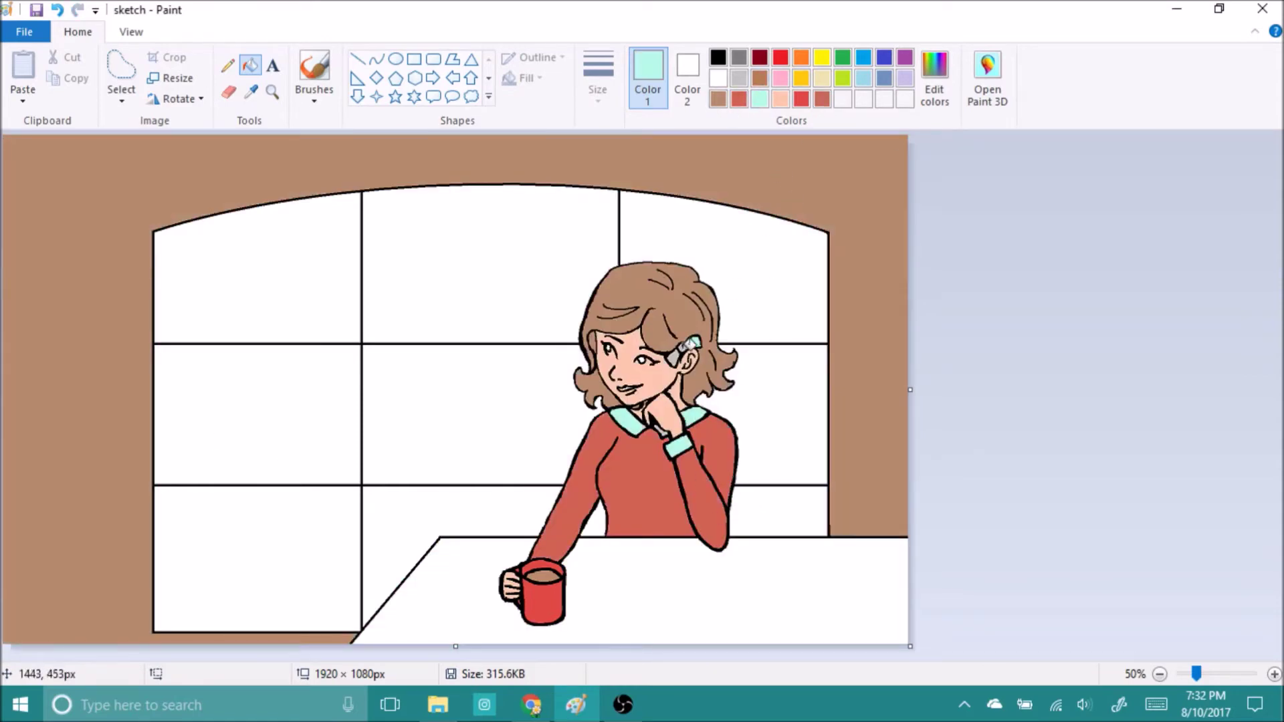
left_click(286, 172)
key("ctrl+z")
left_click(539, 567)
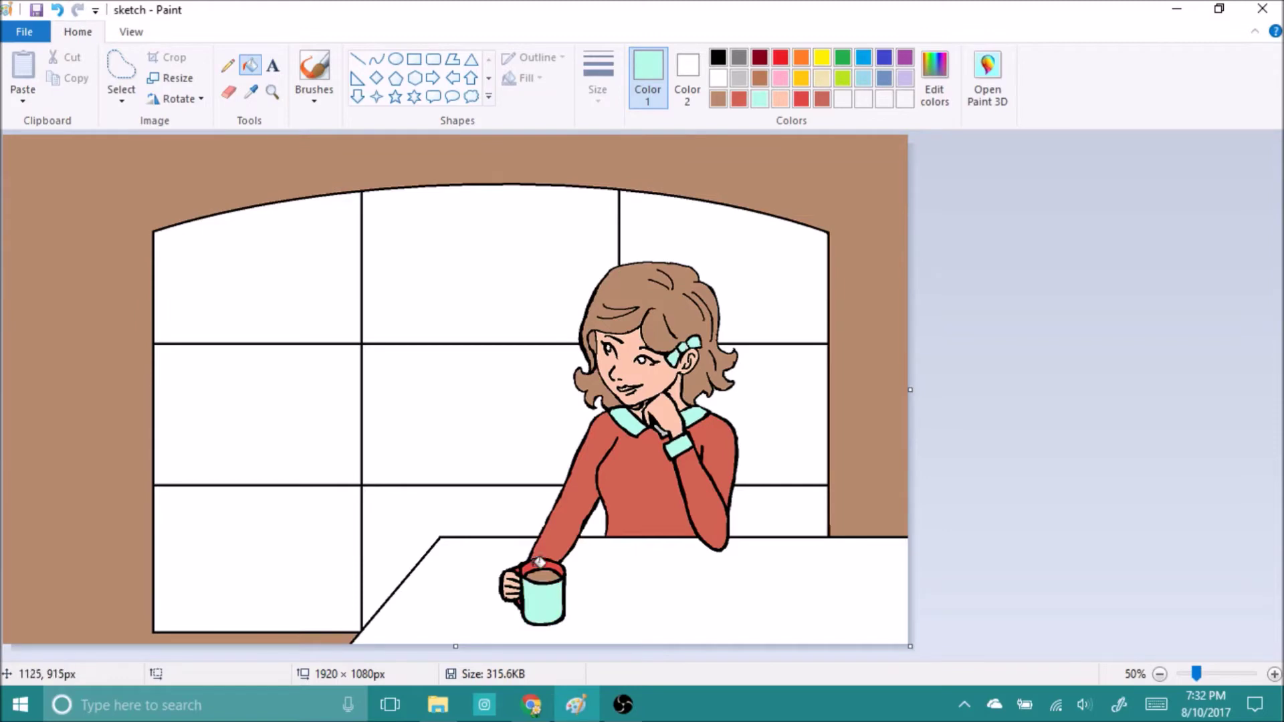
Fill the wall with a newly mixed muted reddish brown and the table with the standard brown
left_click(801, 100)
left_click(934, 77)
key("Return")
left_click(862, 161)
left_click(863, 79)
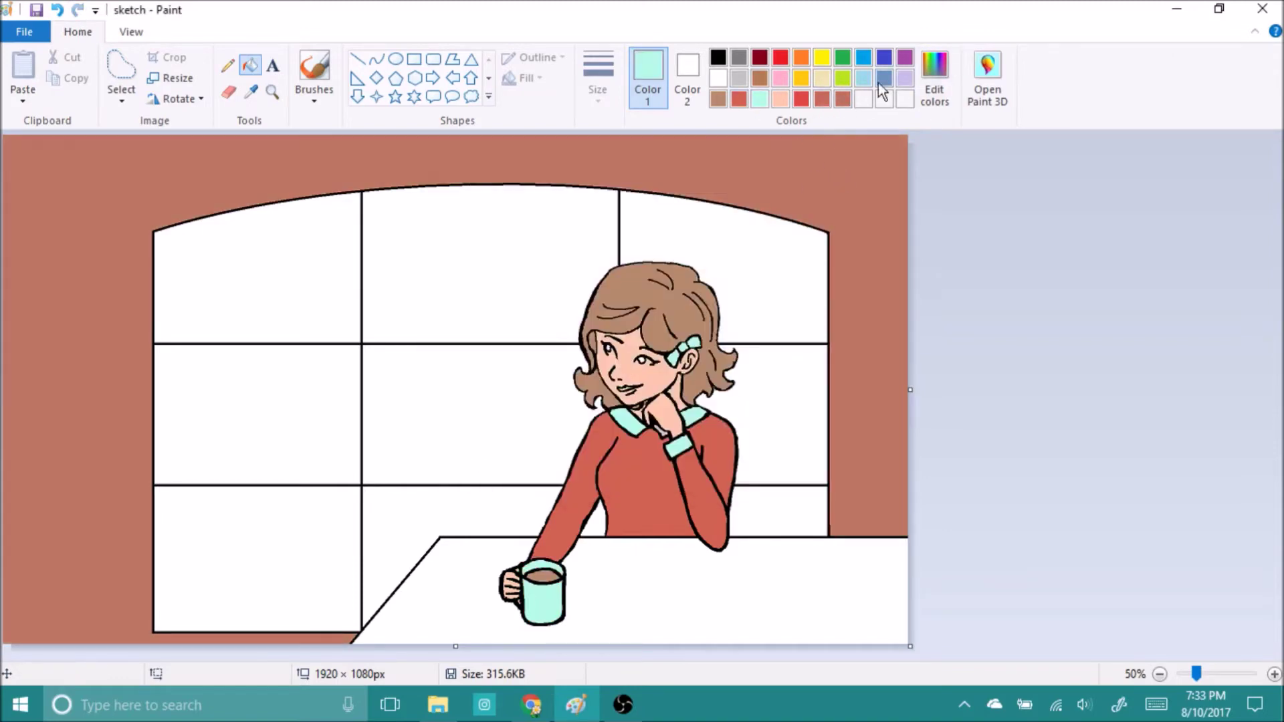
left_click(760, 78)
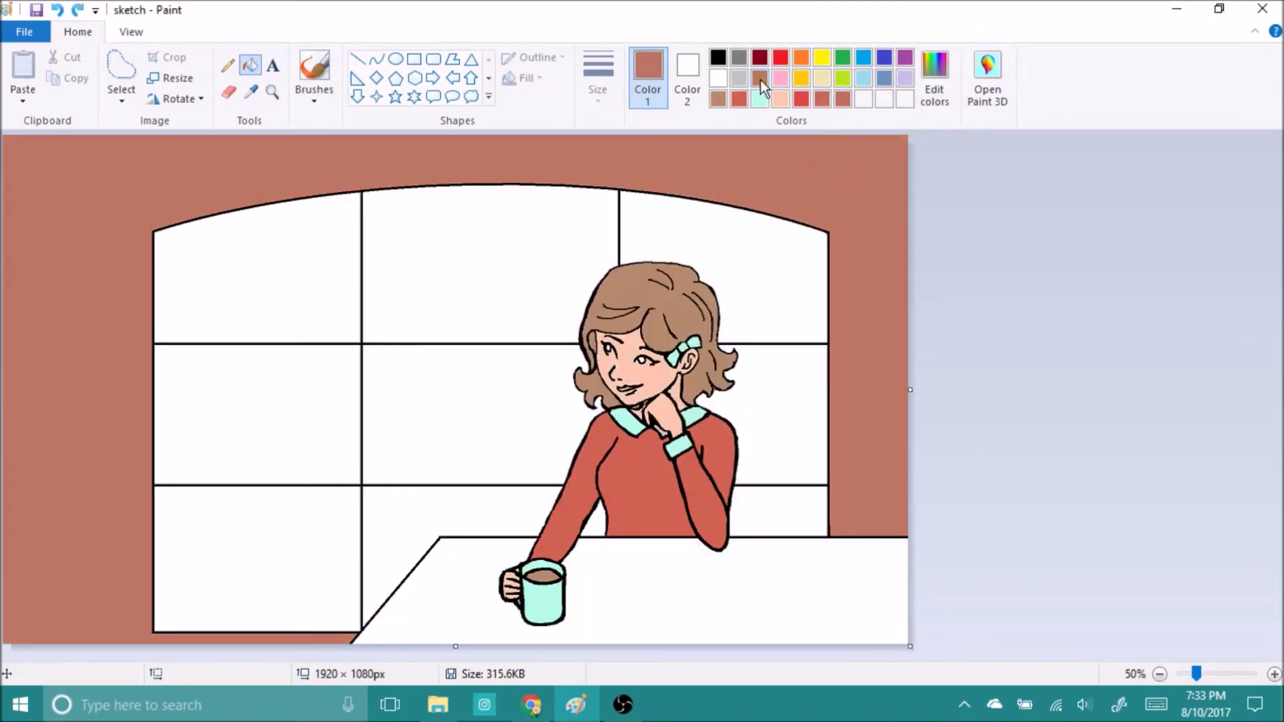
left_click(735, 582)
Fill the window panes behind the woman with light gray
left_click(739, 78)
left_click(722, 281)
left_click(573, 263)
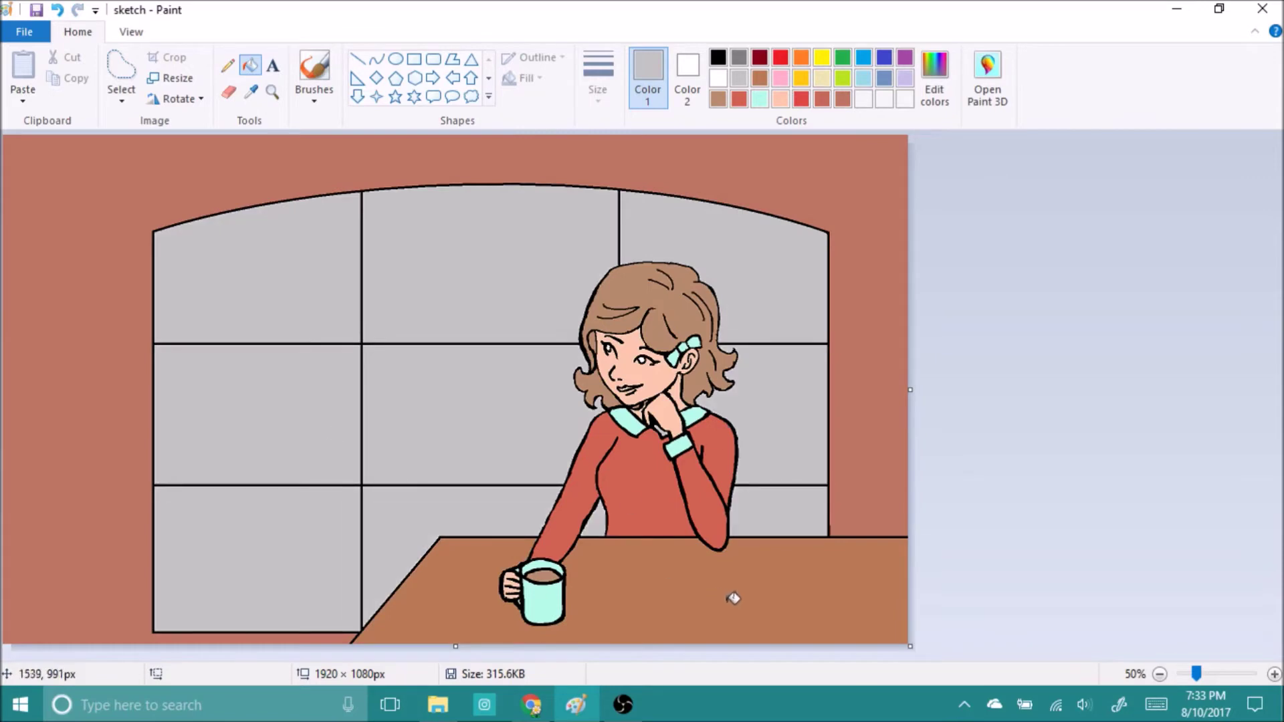
Mix an off-white from the gray and paint the whites of both eyes with the pencil
scroll(734, 597, "up", 1, "ctrl")
left_click(935, 77)
left_click(467, 479)
left_click(227, 65)
scroll(642, 388, "up", 1, "ctrl")
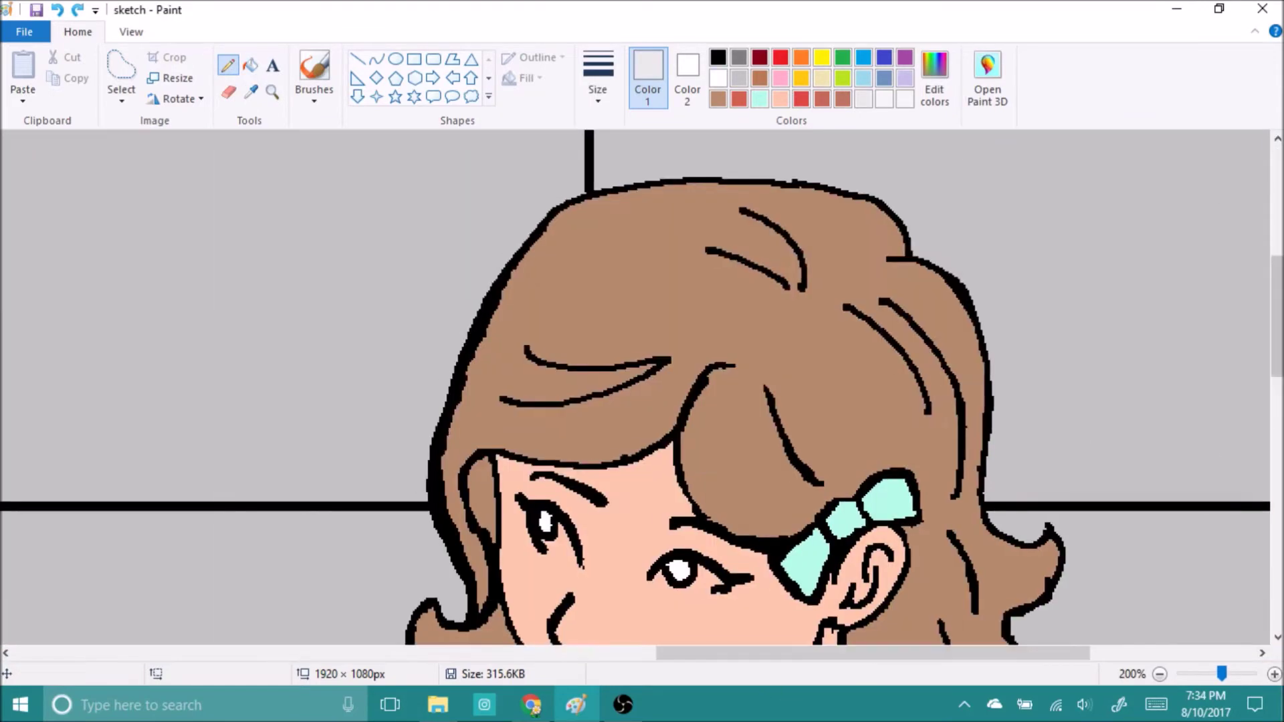
scroll(642, 388, "down", 5)
left_click(934, 77)
left_click(468, 479)
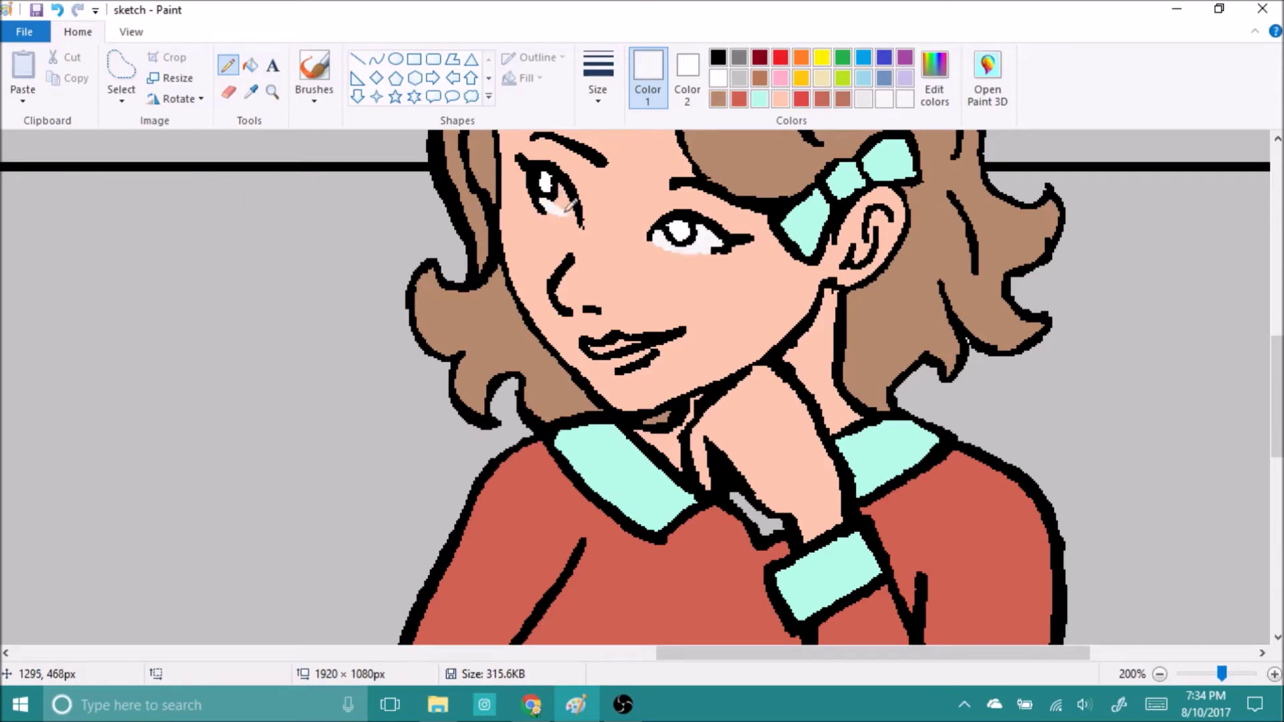
Define the irises in black, fill them with mint green and add black pupils
left_click(718, 58)
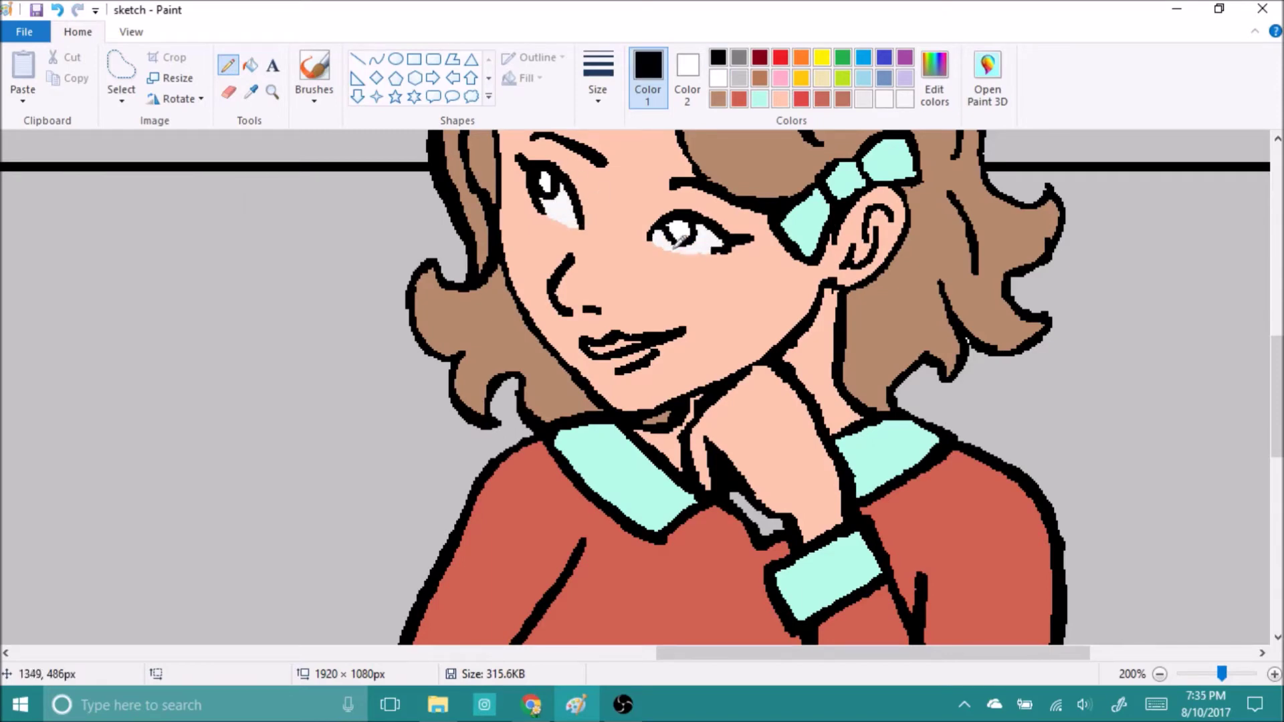
left_click(760, 99)
left_click(250, 64)
left_click(678, 231)
left_click(718, 58)
left_click(227, 64)
Add white highlights to both eyes and refine the pupils with black
left_click(717, 79)
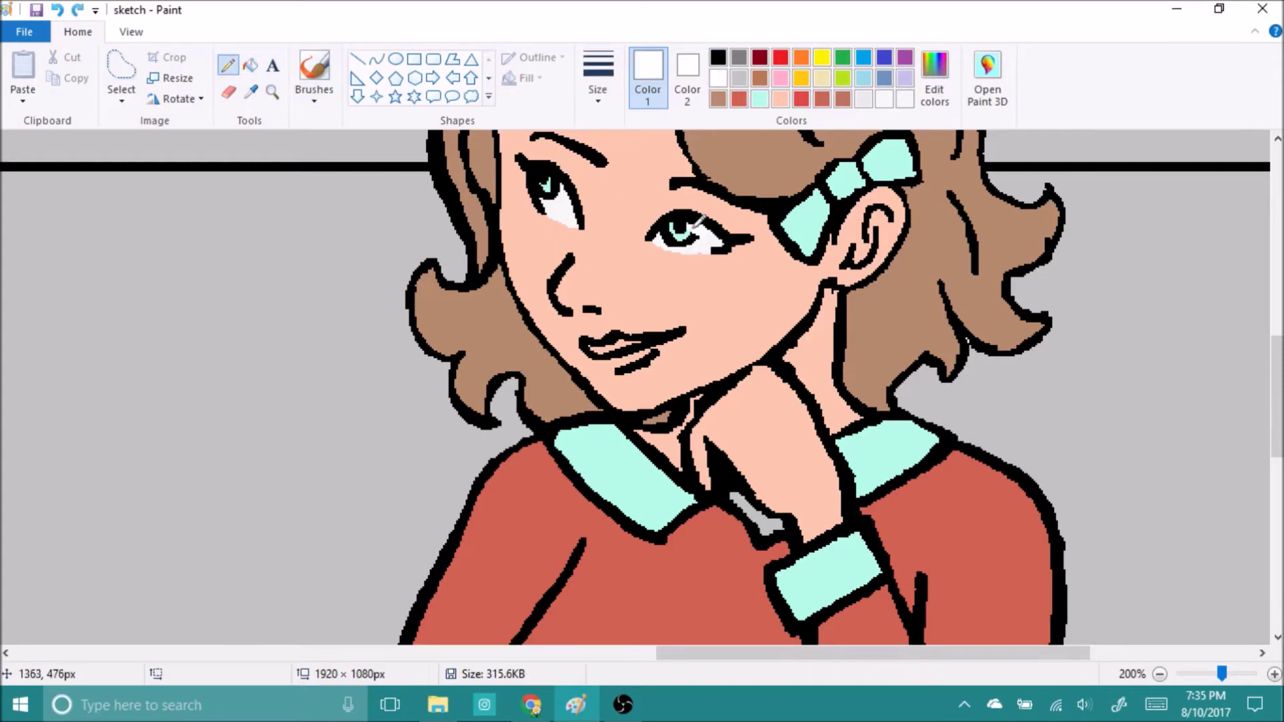
left_click(1160, 674)
left_click(1274, 674)
left_click(683, 182)
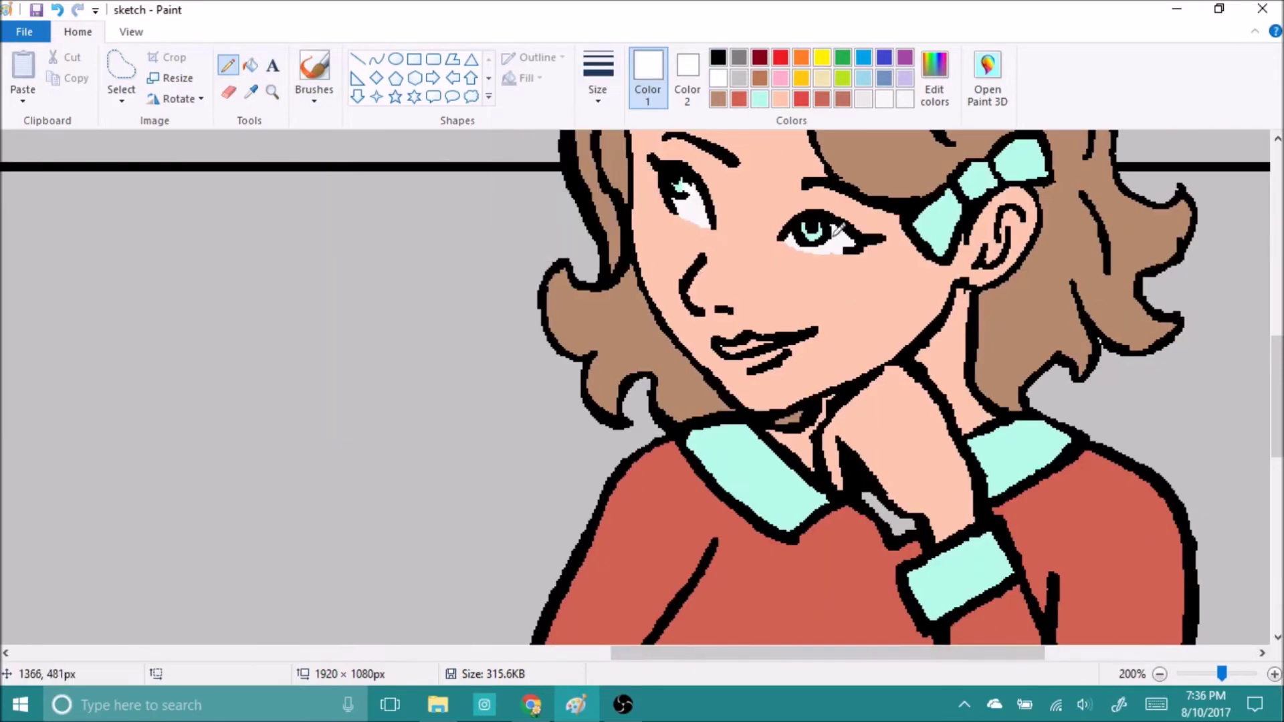
left_click(719, 59)
left_click(717, 78)
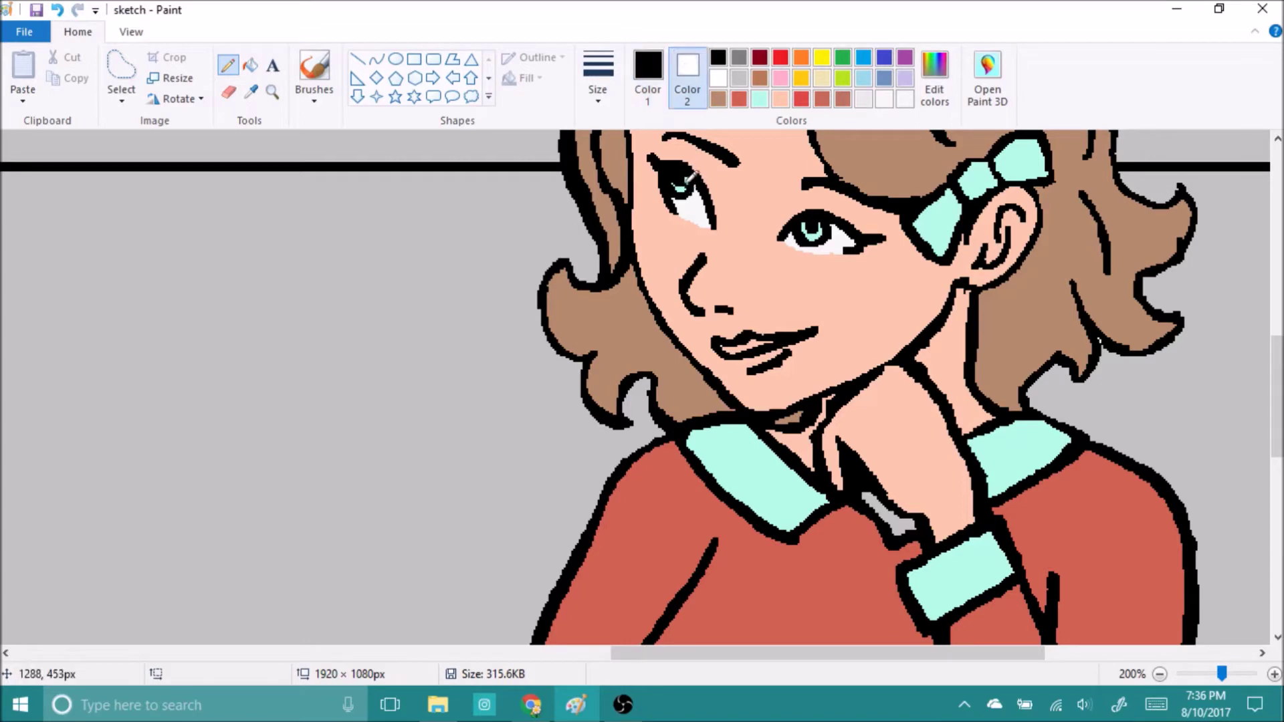
left_click(809, 229)
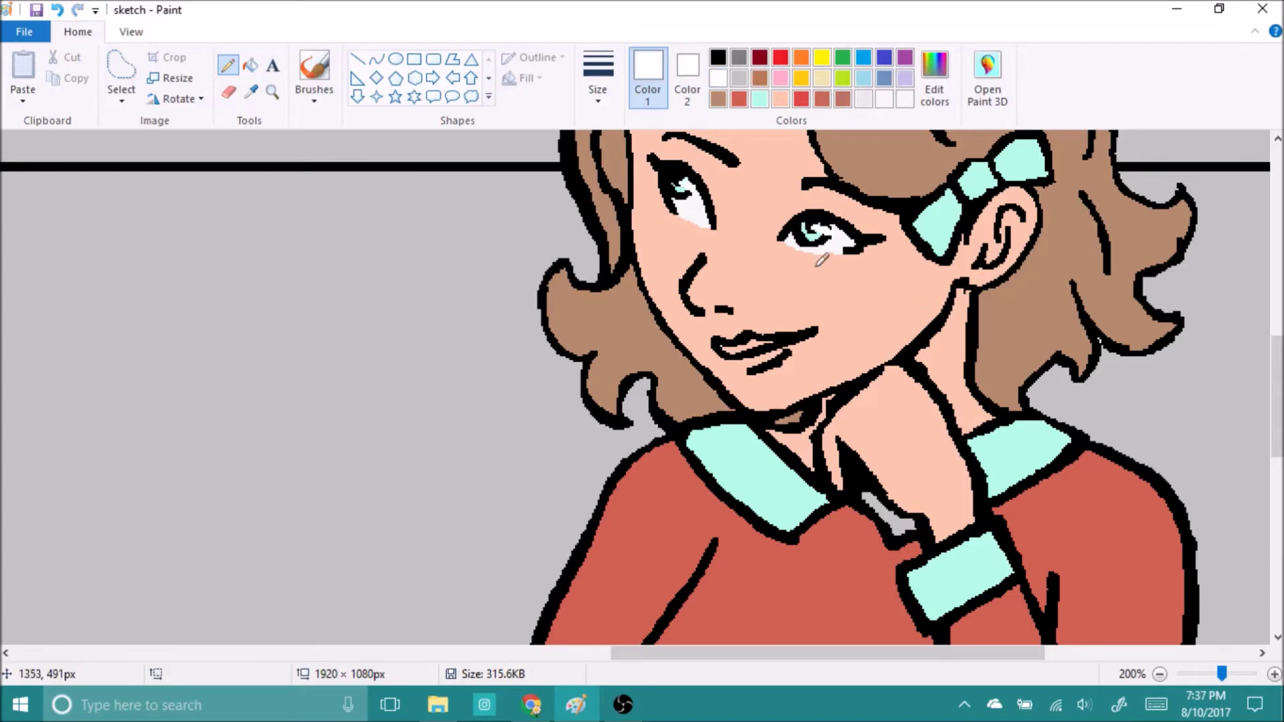
Mix a very pale tint of the mint green
scroll(689, 154, "down", 2)
left_click(759, 99)
left_click(934, 81)
left_click_drag(844, 250, 844, 230)
left_click(467, 478)
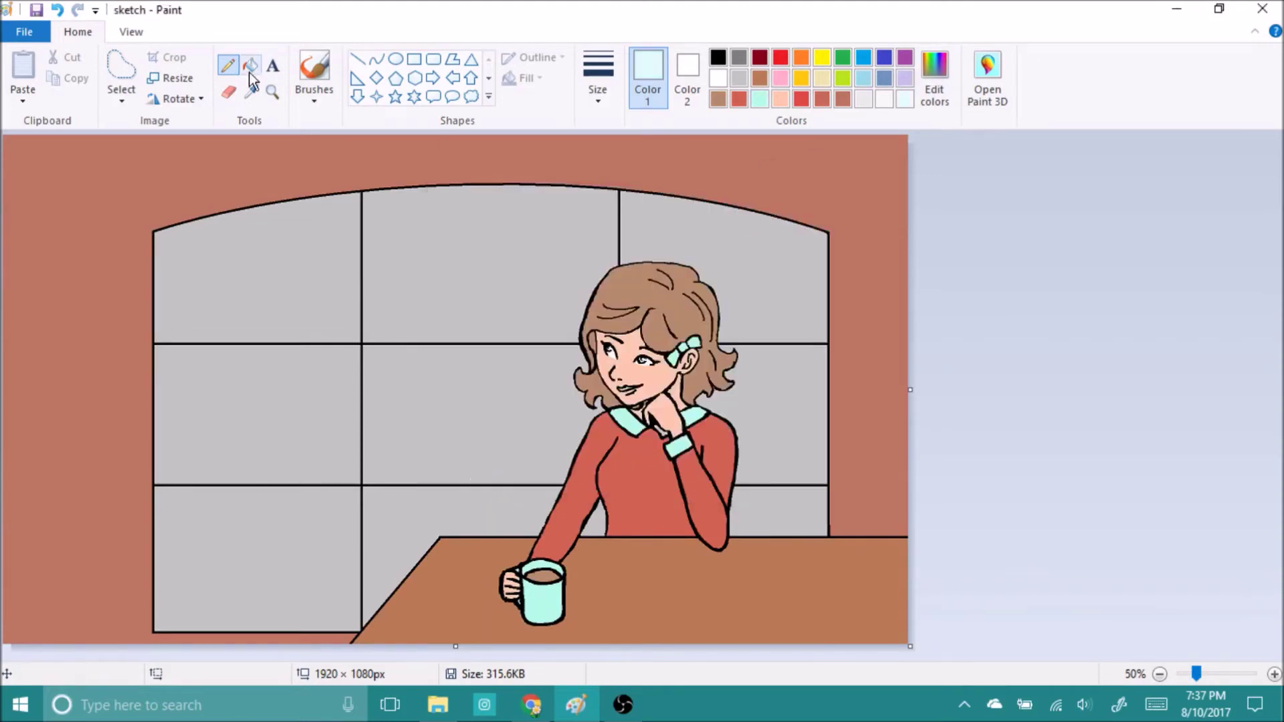
Test the pale mint tint as a fill on the wall and window panes, undoing the unwanted fills
left_click(250, 65)
left_click(67, 174)
left_click(468, 267)
left_click(306, 438)
left_click(793, 376)
key("ctrl+z")
key("ctrl+z")
key("ctrl+z")
key("ctrl+z")
key("ctrl+z")
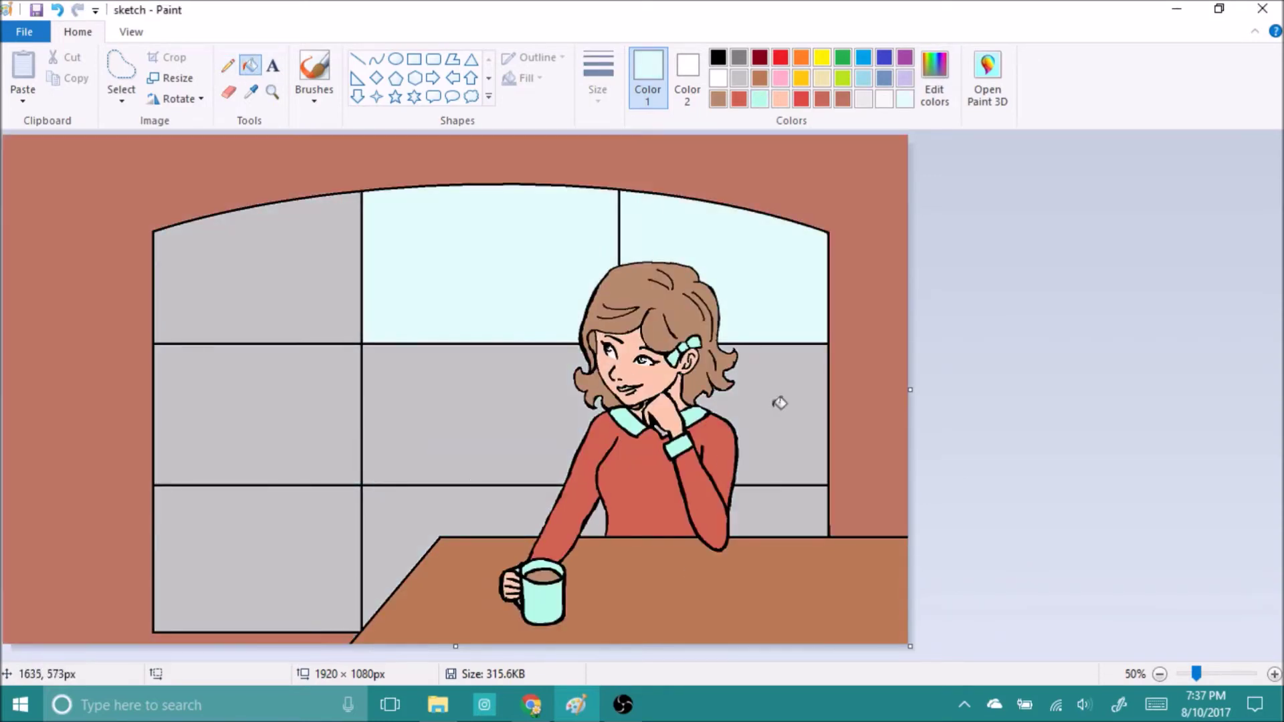
Fill the remaining window panes with the pale mint tint
left_click(776, 512)
left_click(364, 548)
left_click(359, 550)
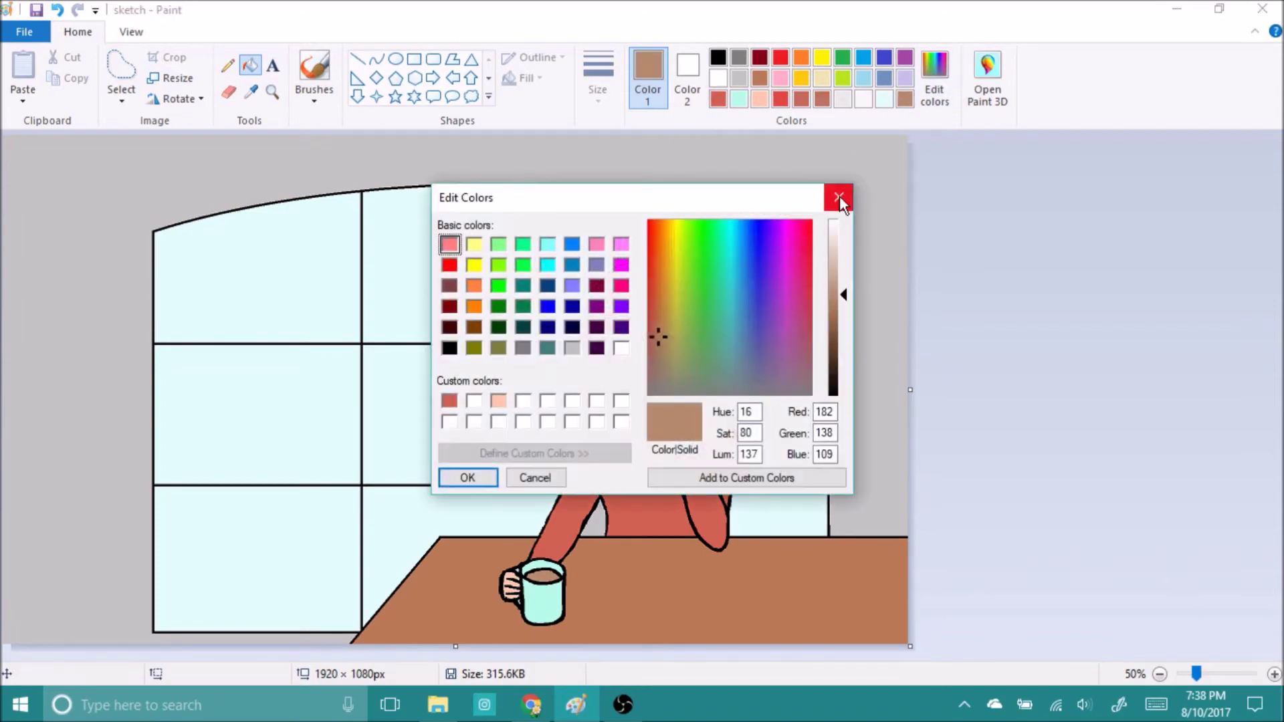
Mix a soft pink and draw blush on the woman's cheeks and nose with the pencil
left_click(834, 198)
left_click(934, 76)
left_click(656, 245)
left_click(458, 496)
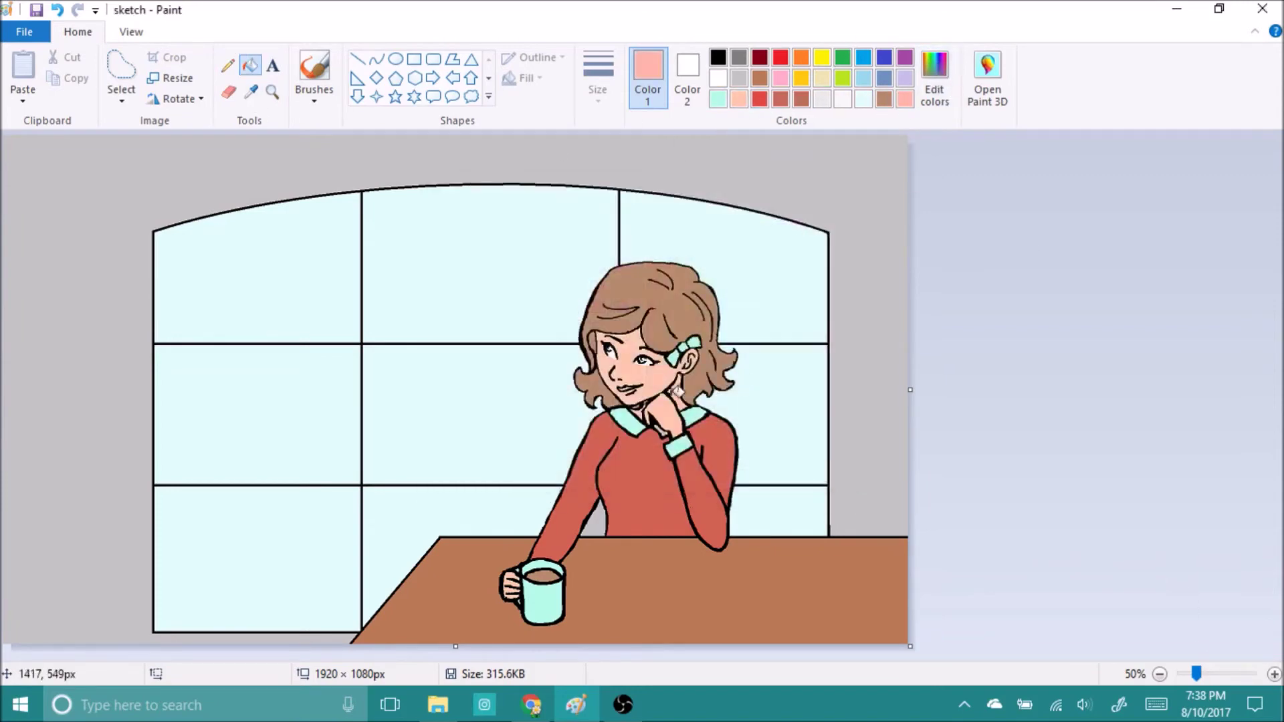
scroll(767, 635, "up", 1)
left_click(228, 65)
scroll(784, 321, "up", 1)
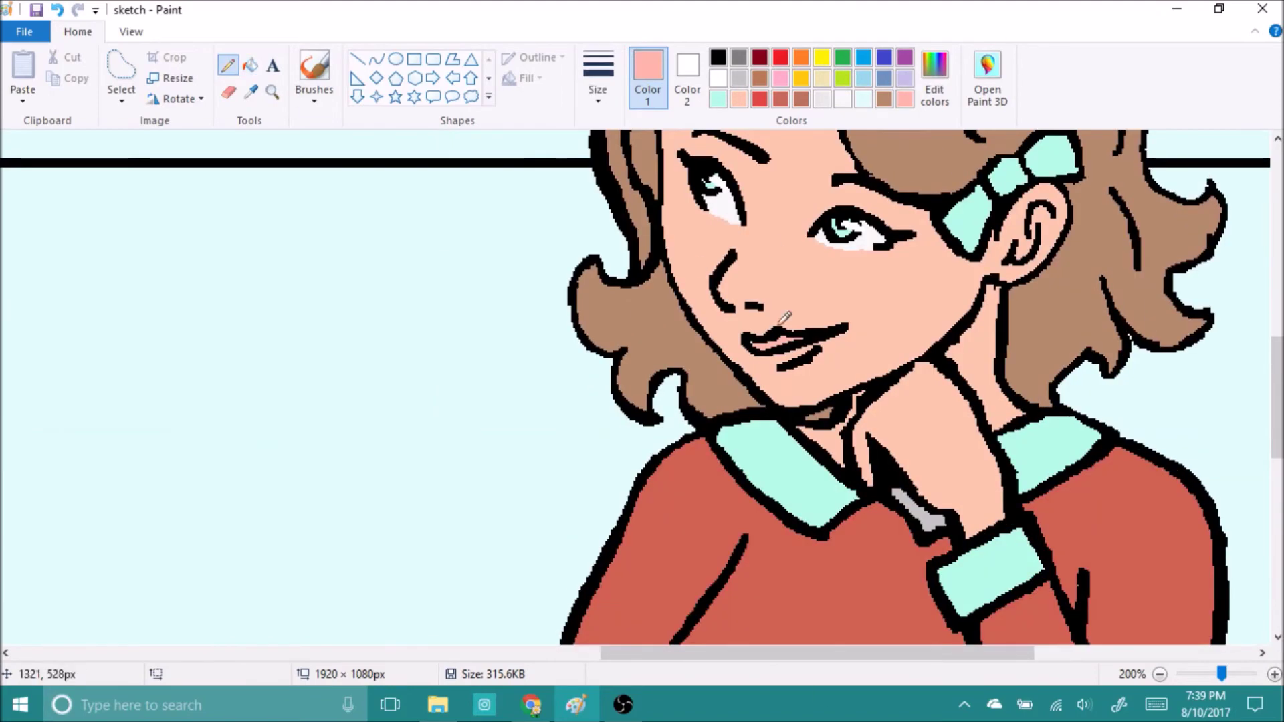
left_click_drag(815, 273, 899, 291)
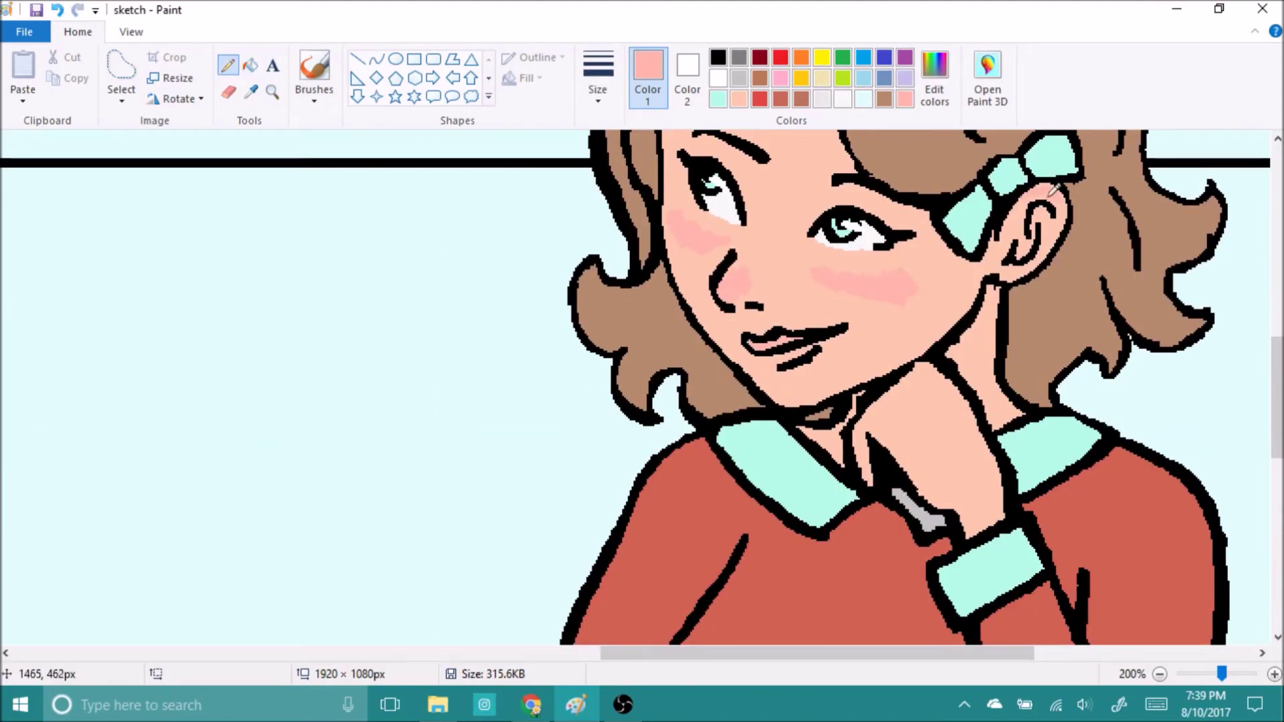
Mix a deeper salmon pink and color the woman's upper lip with it
scroll(1034, 191, "down", 1)
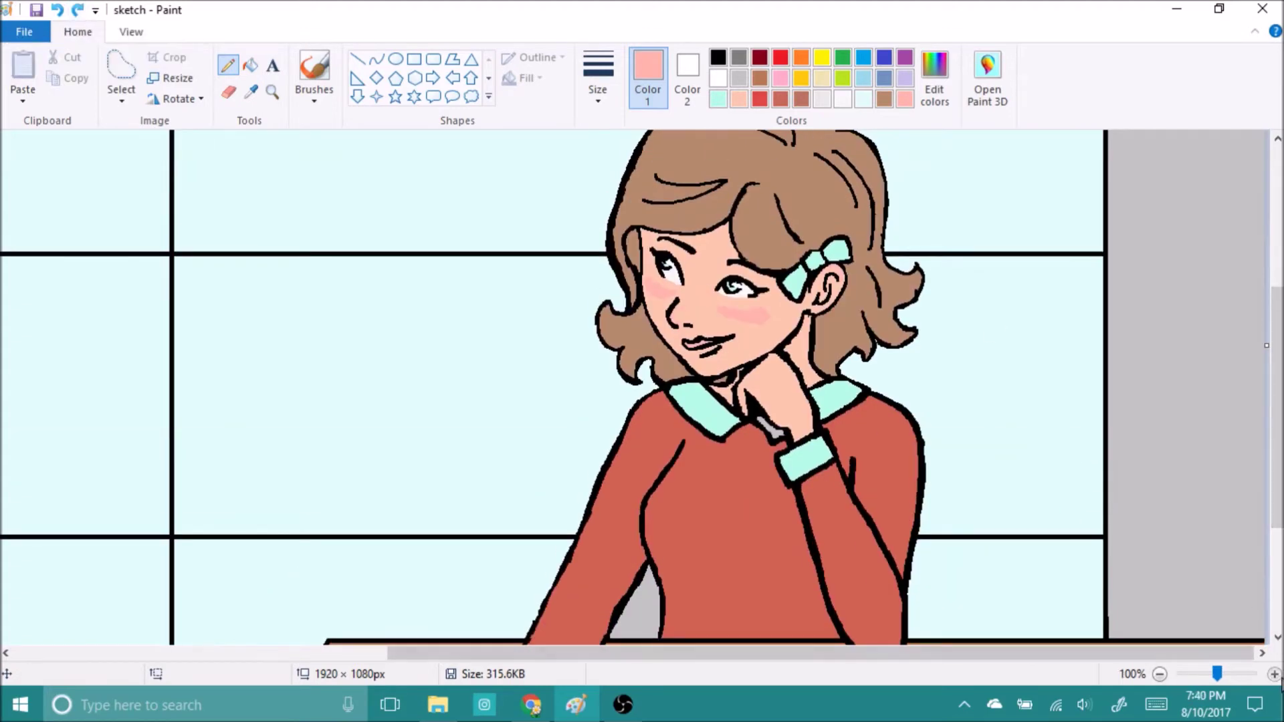
scroll(1089, 450, "up", 1)
left_click(934, 77)
left_click_drag(840, 257, 840, 268)
left_click(467, 478)
left_click_drag(504, 552, 458, 548)
left_click(598, 80)
left_click(555, 187)
Refine the mouth line and lip outline with peach and black, and color the lower lip salmon pink
left_click(718, 99)
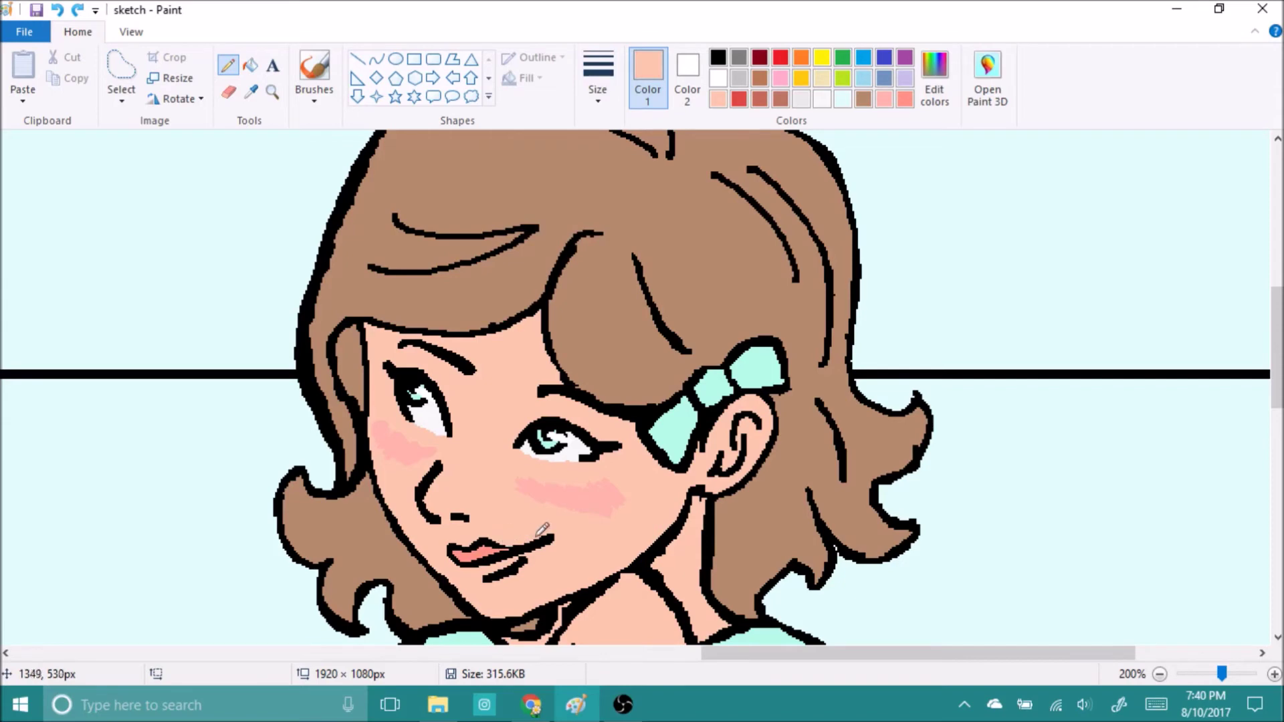
left_click(718, 57)
left_click(718, 99)
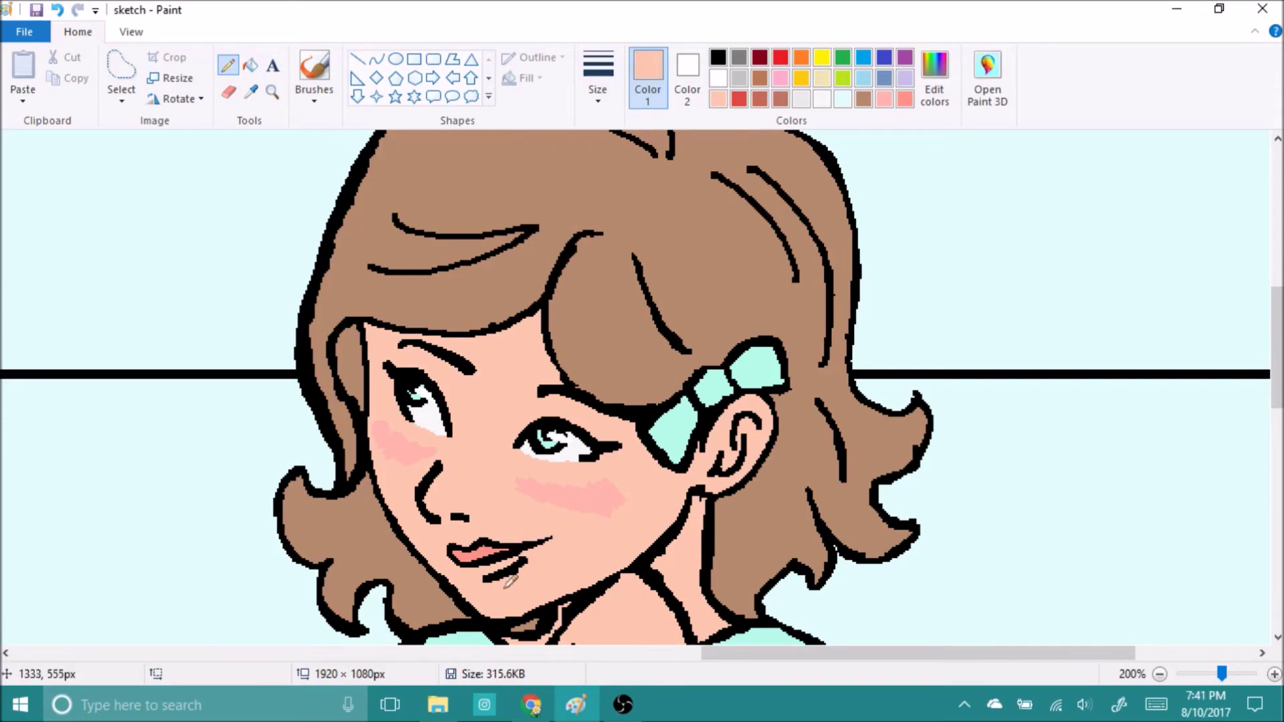
scroll(579, 490, "up", 1)
scroll(743, 349, "down", 5)
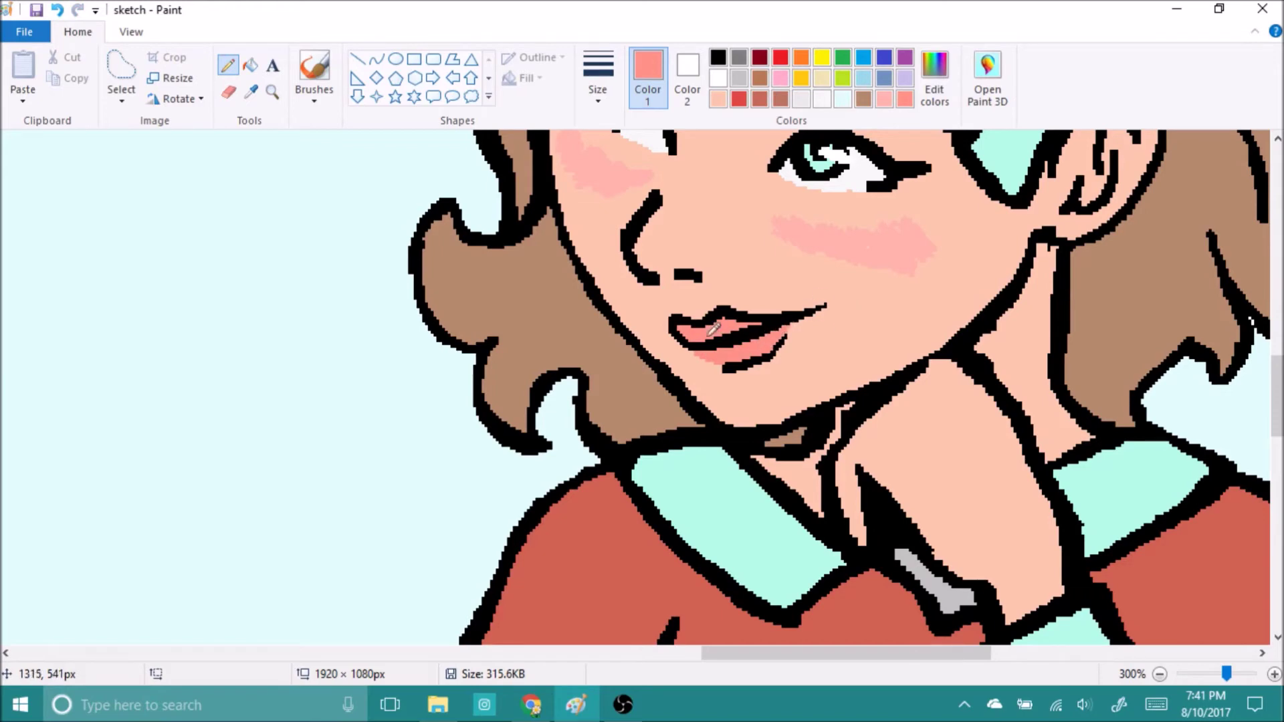
scroll(749, 327, "down", 3)
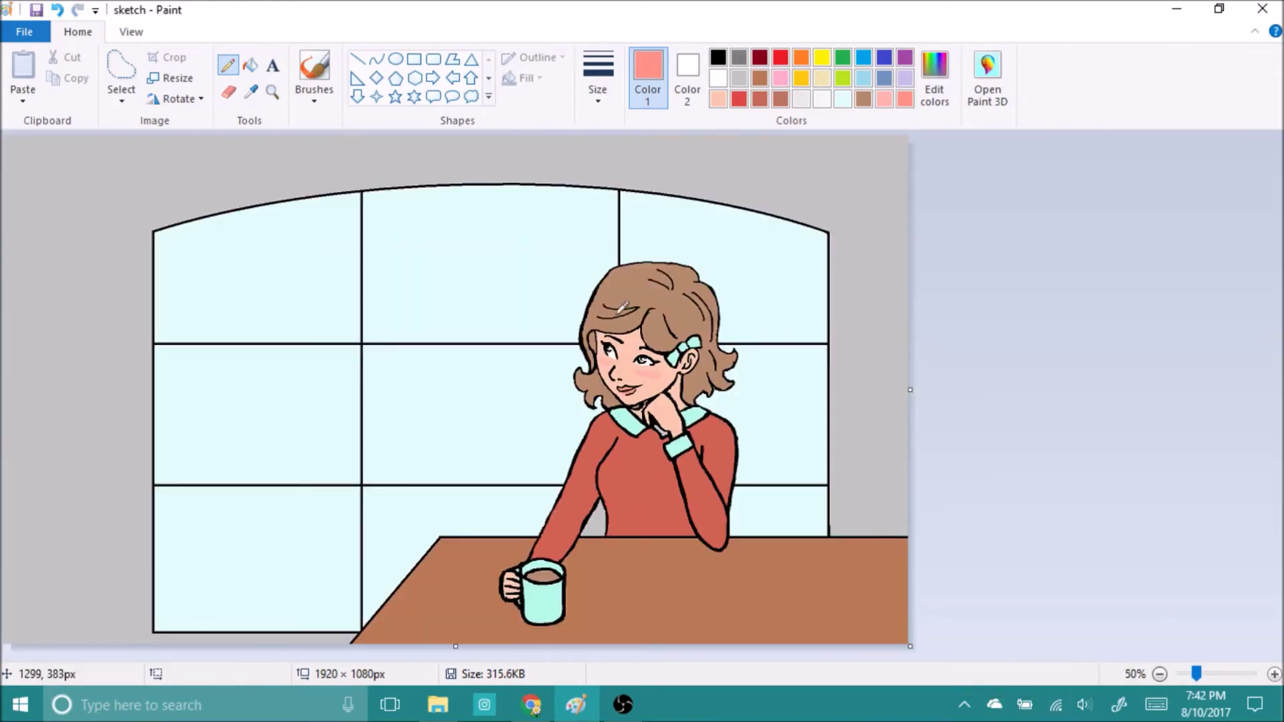
Sample the hair's brown and mix a darker shade from it for the shadows
left_click(782, 343)
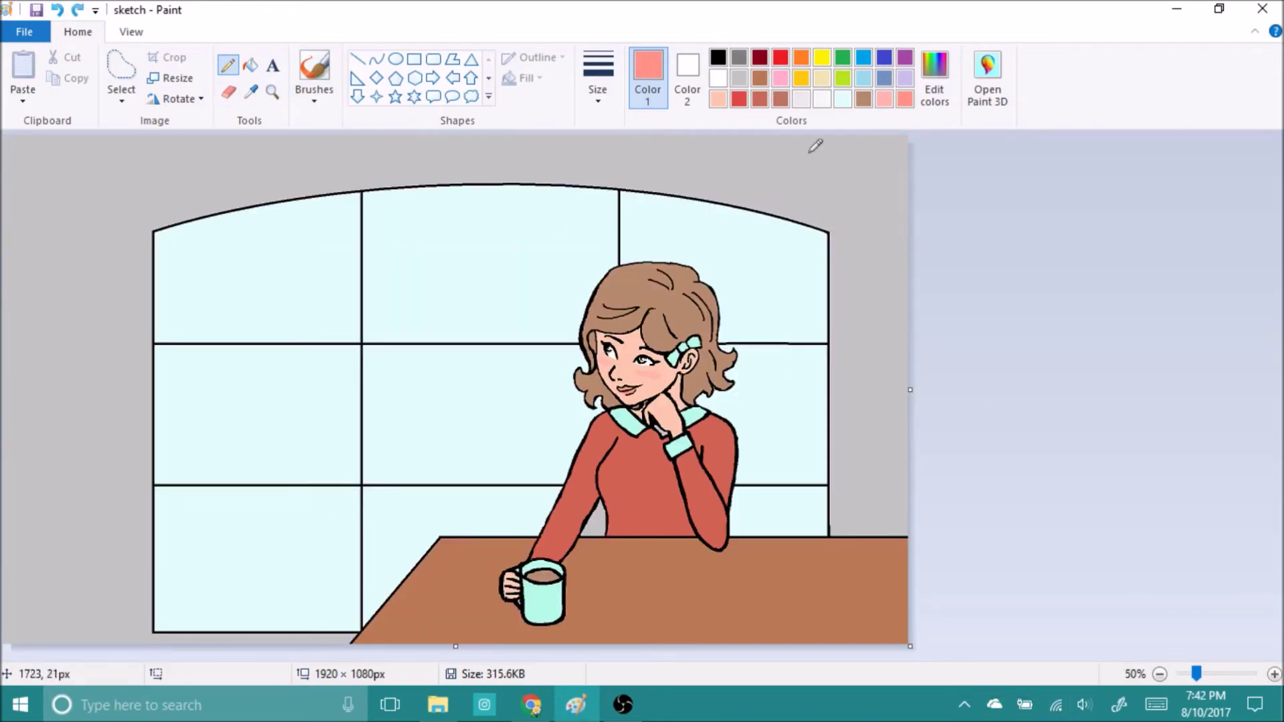
left_click(251, 92)
left_click(642, 287)
left_click(934, 77)
left_click(817, 291)
left_click(458, 475)
scroll(797, 343, "up", 1)
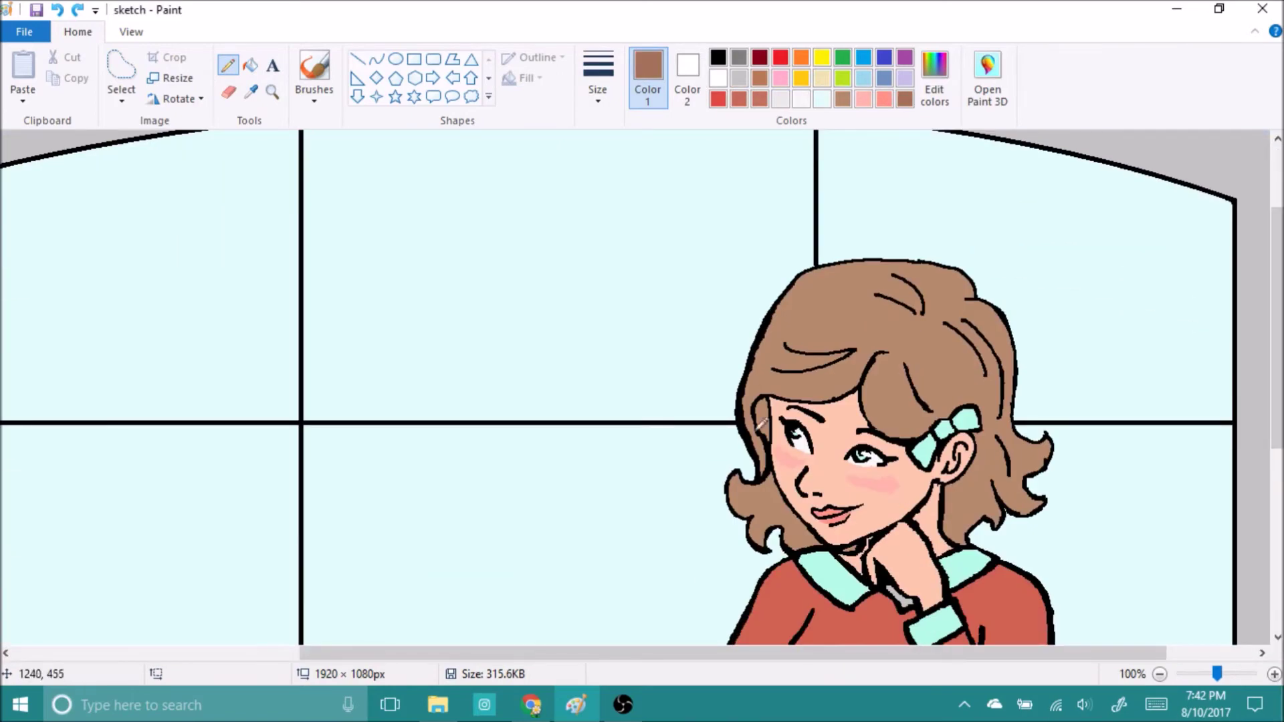
Try a stronger reddish brown on the hair with a brush
left_click(315, 69)
left_click(934, 77)
left_click(656, 339)
left_click(468, 479)
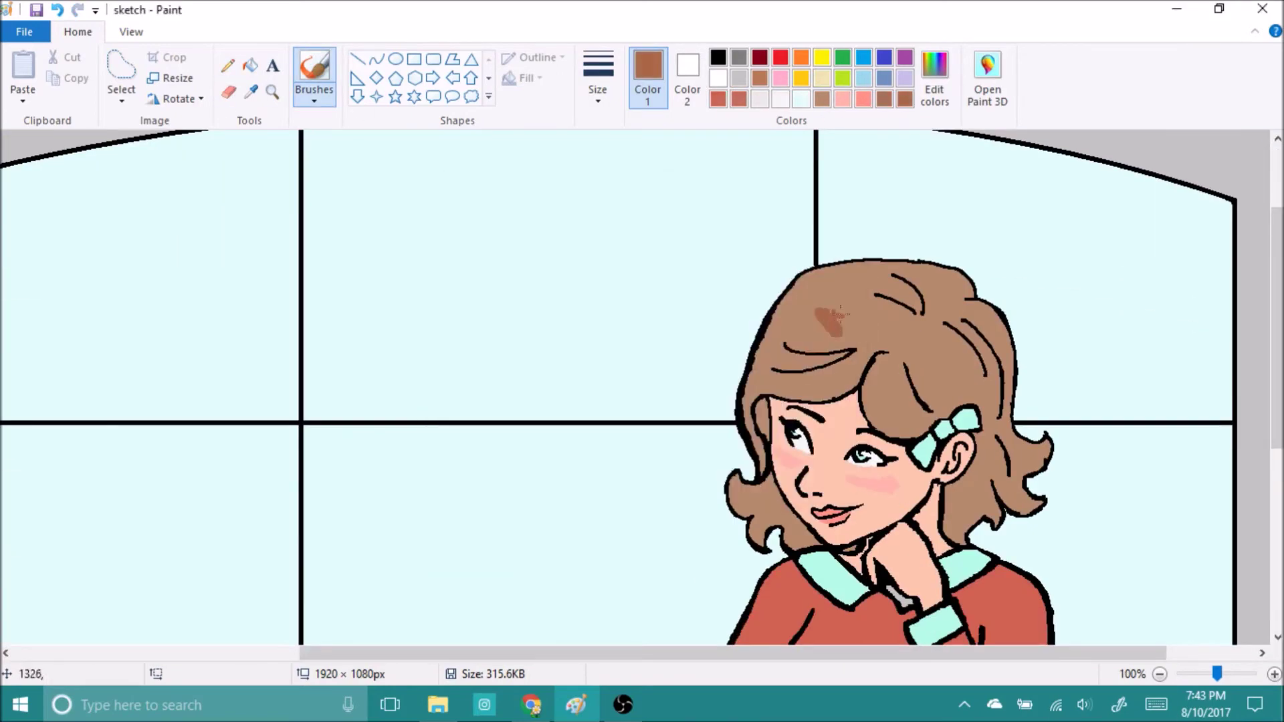
Mix a dark brown and fill the inner hair strand beside the face with it
left_click(935, 77)
left_click(837, 321)
left_click(468, 479)
left_click(251, 65)
left_click(762, 418)
Shade the hair behind the neck, around the ear and beside the bow with the dark brown
scroll(690, 666, "down", 3)
left_click(227, 64)
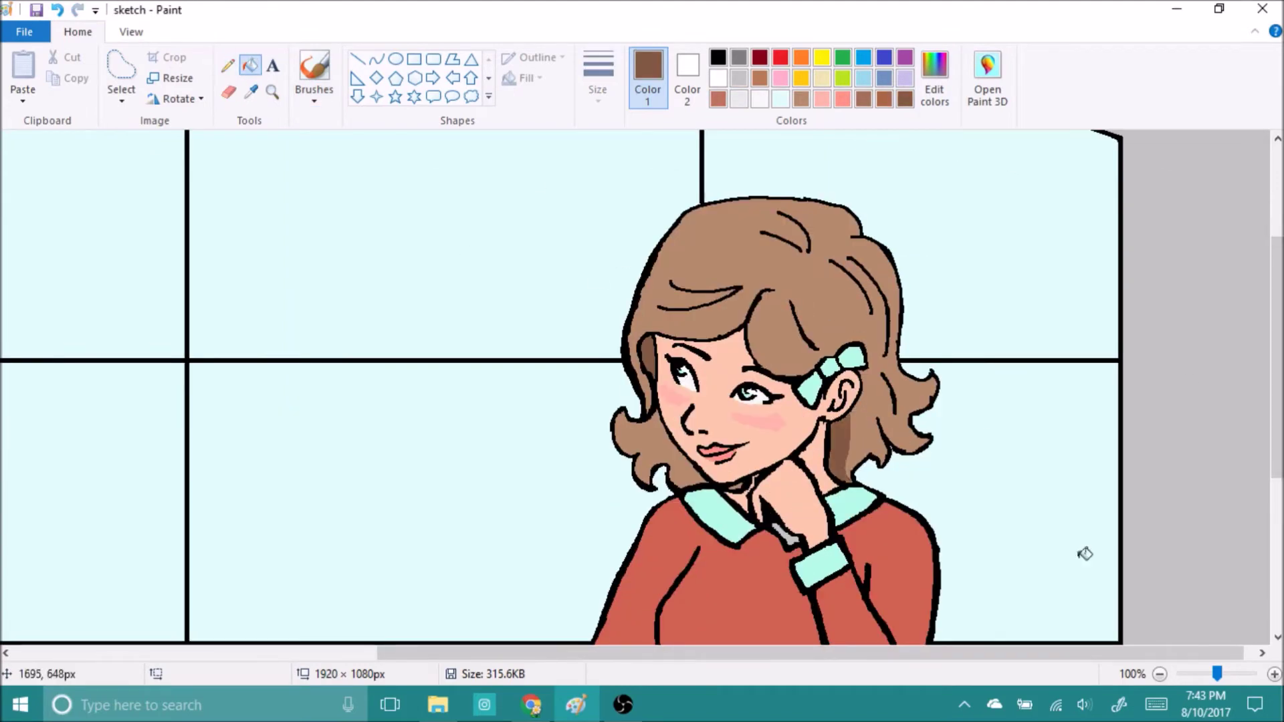
scroll(1083, 550, "up", 1)
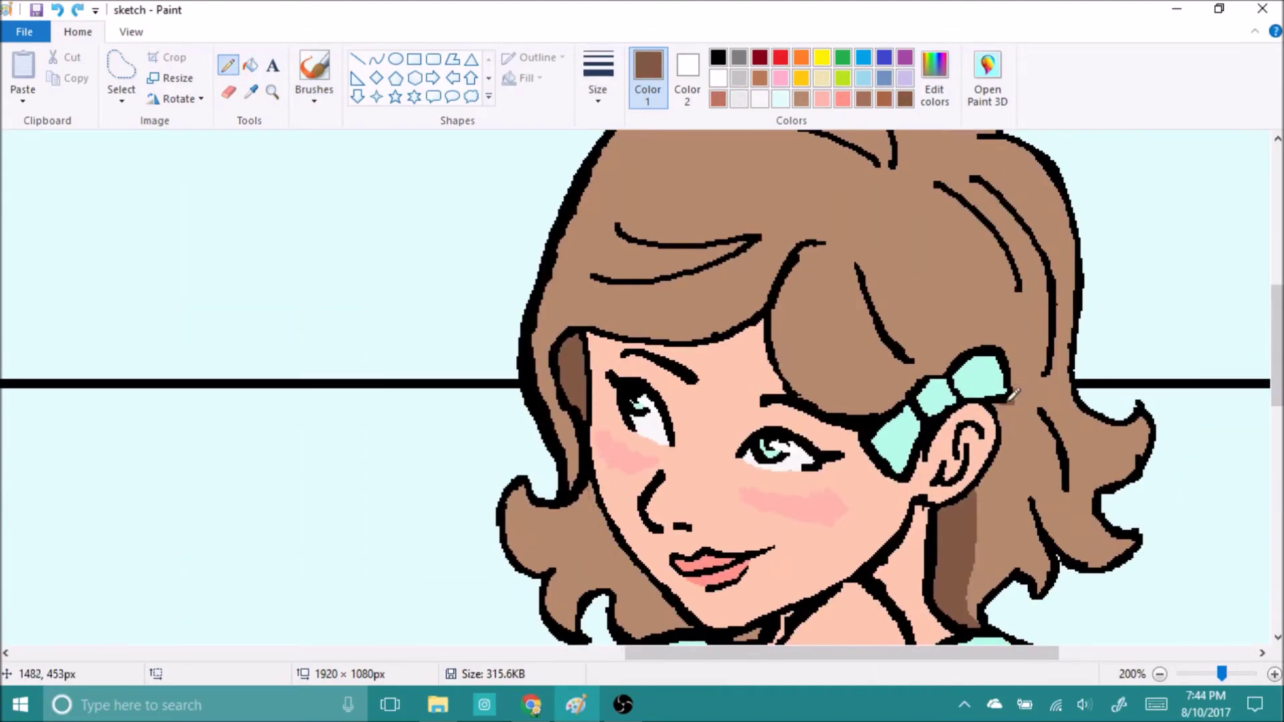
left_click_drag(1010, 399, 1010, 365)
left_click(251, 65)
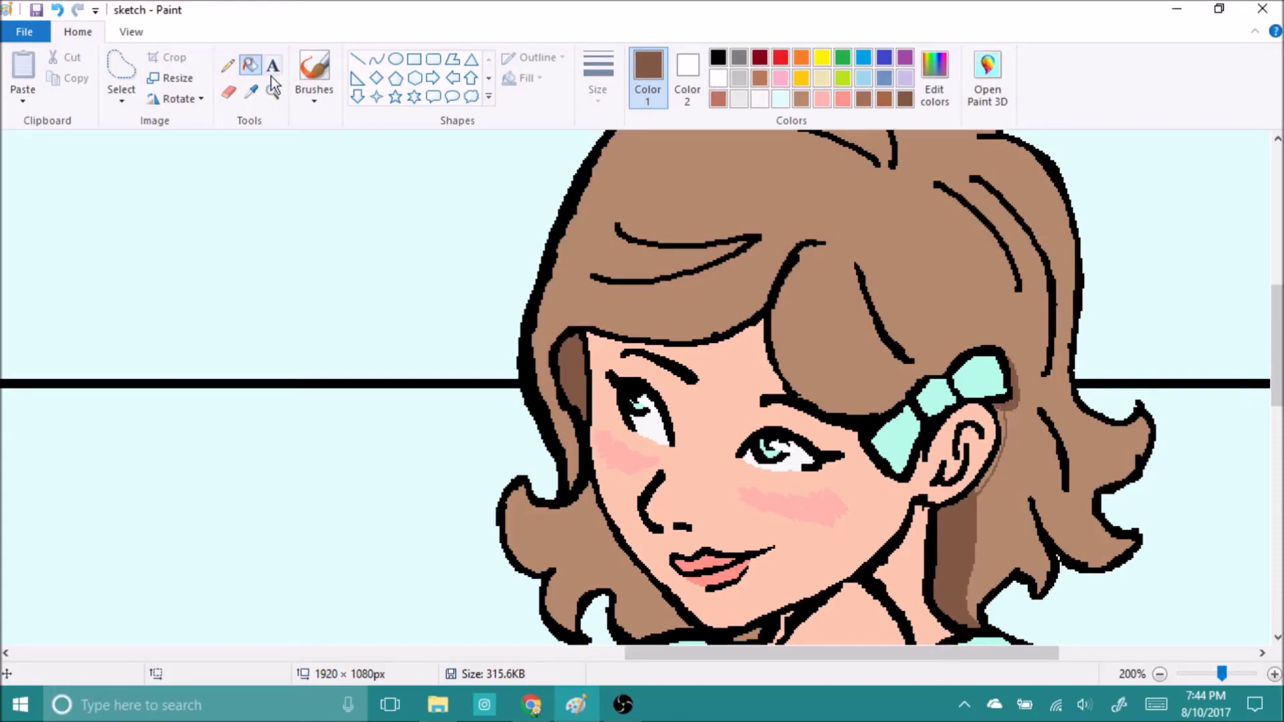
scroll(1006, 447, "down", 4)
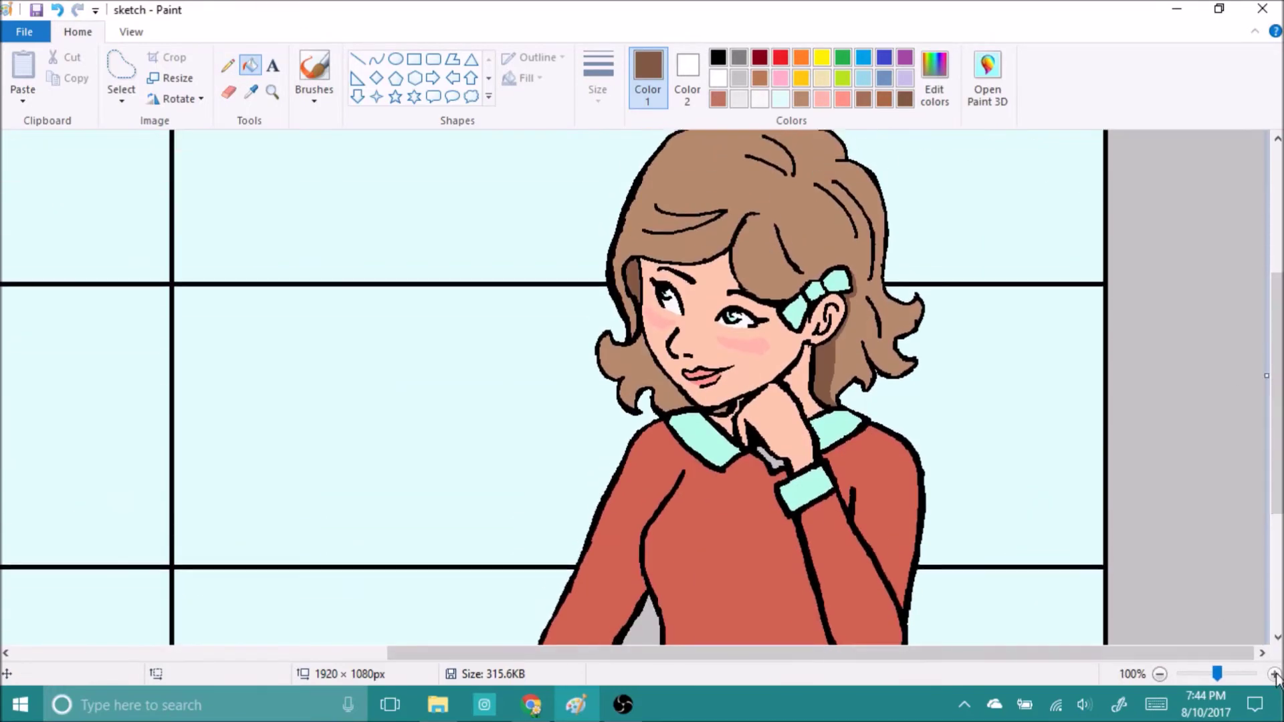
Outline a dark brown hair shadow along the cheek and jaw down to the collar and fill it
left_click(1275, 674)
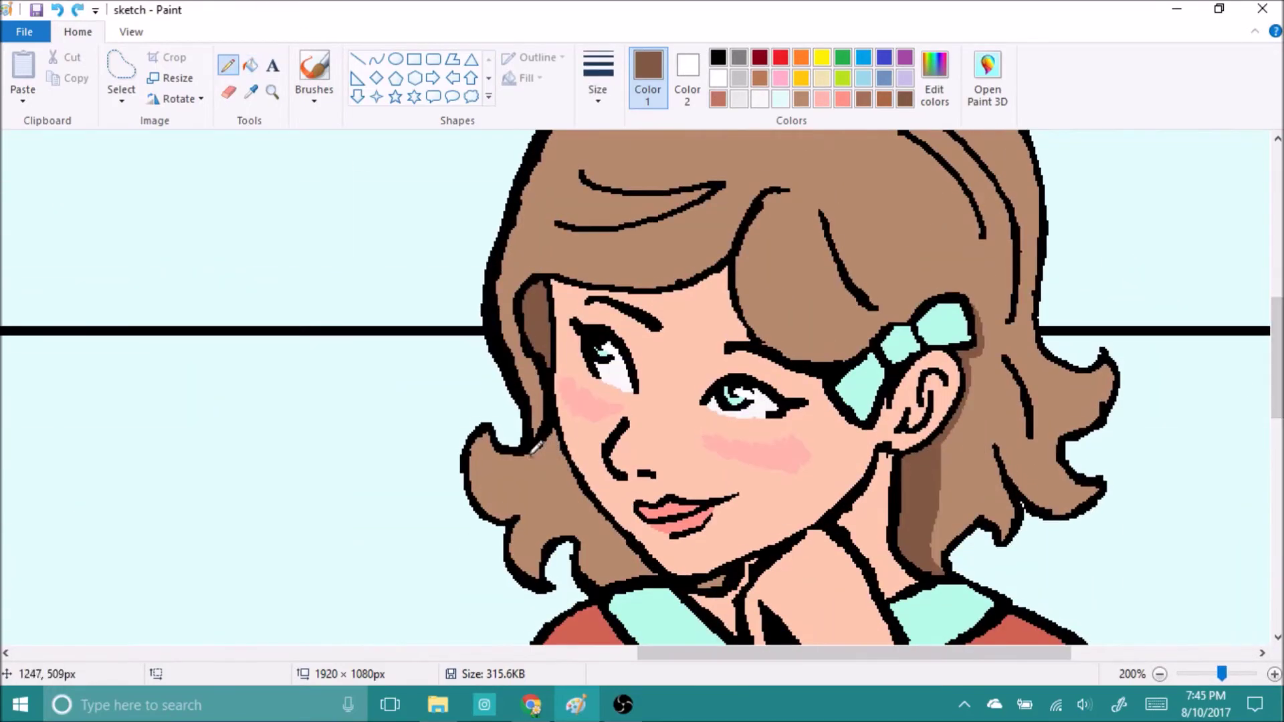
left_click(597, 489)
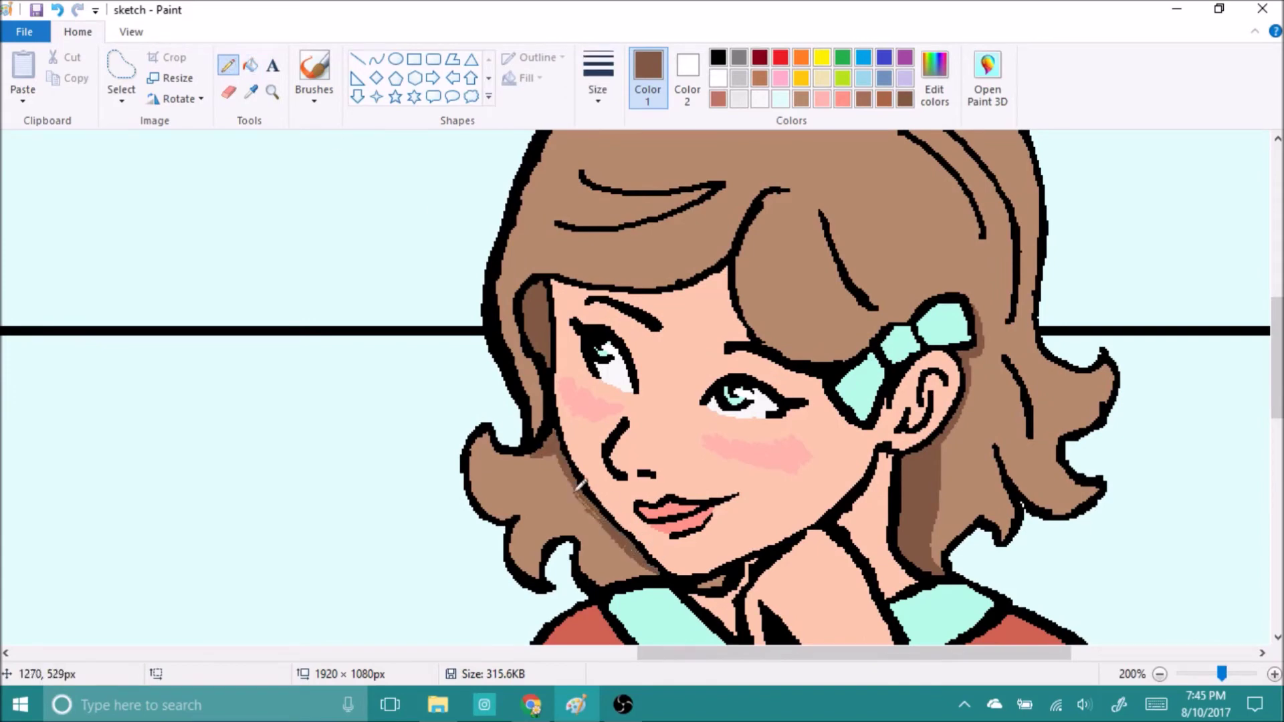
left_click(712, 573)
Try dark brown shading strokes on the lower curl and beside the hair strand line behind the ear
left_click(597, 89)
left_click(573, 177)
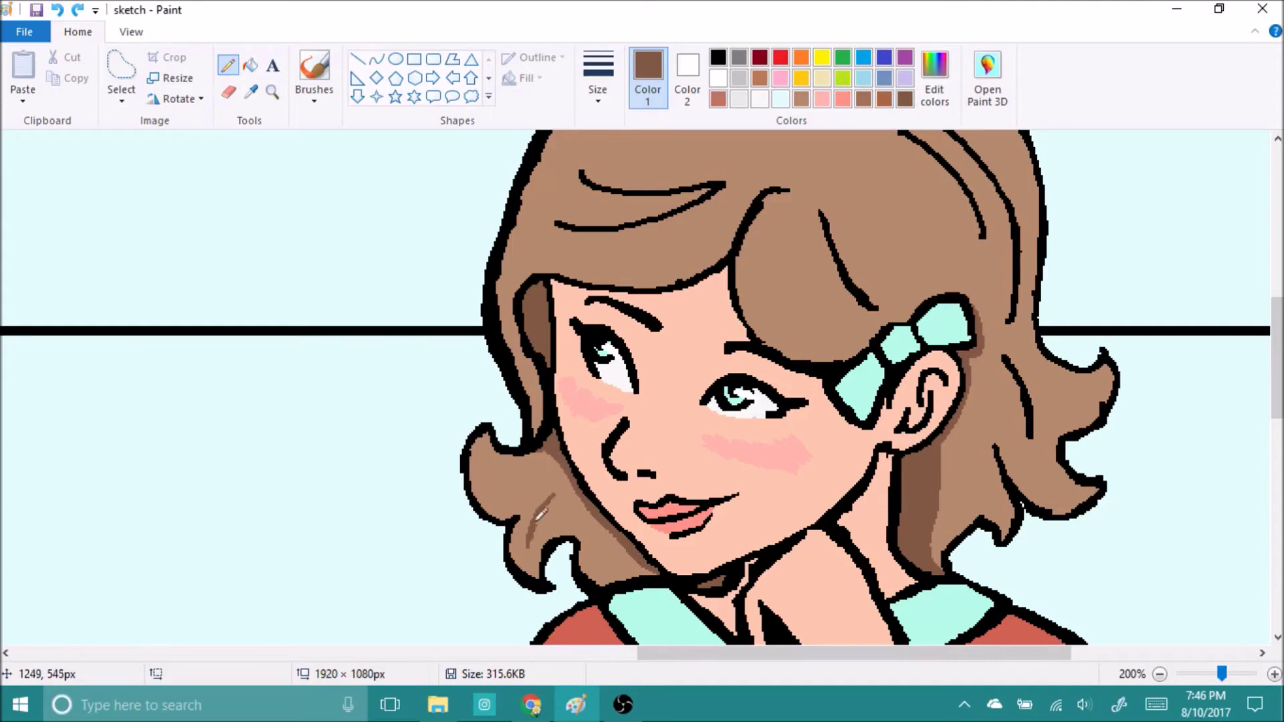
scroll(836, 238, "up", 2)
mouse_move(904, 204)
left_mouse_down()
mouse_move(825, 275)
mouse_move(812, 345)
mouse_move(833, 288)
left_mouse_up()
scroll(819, 308, "down", 1, "ctrl")
scroll(814, 269, "up", 1, "ctrl")
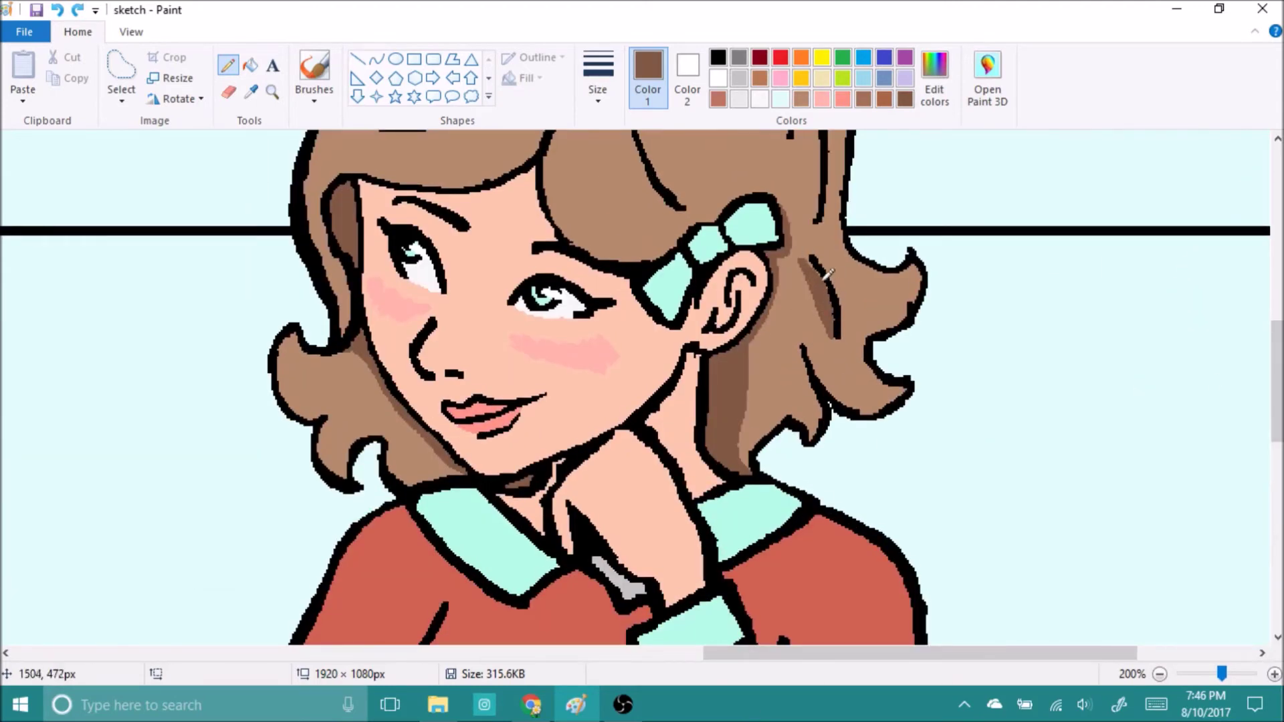
Mix a slightly lighter brown than the dark hair shadow as the drawing color
scroll(1041, 488, "down", 1)
left_click(934, 83)
left_click(461, 479)
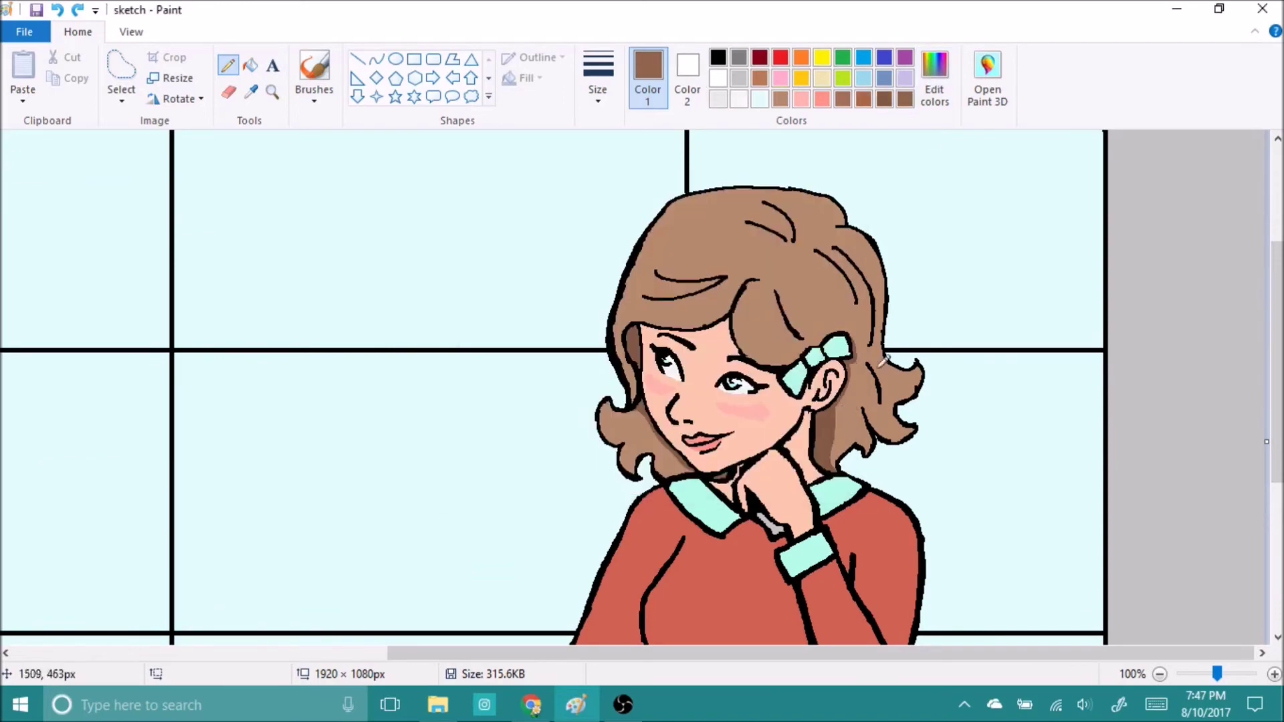
left_click(935, 84)
left_click(467, 475)
Outline a shadow along the hair parting from the bangs to the crown and fill it with the medium brown
scroll(781, 258, "up", 1)
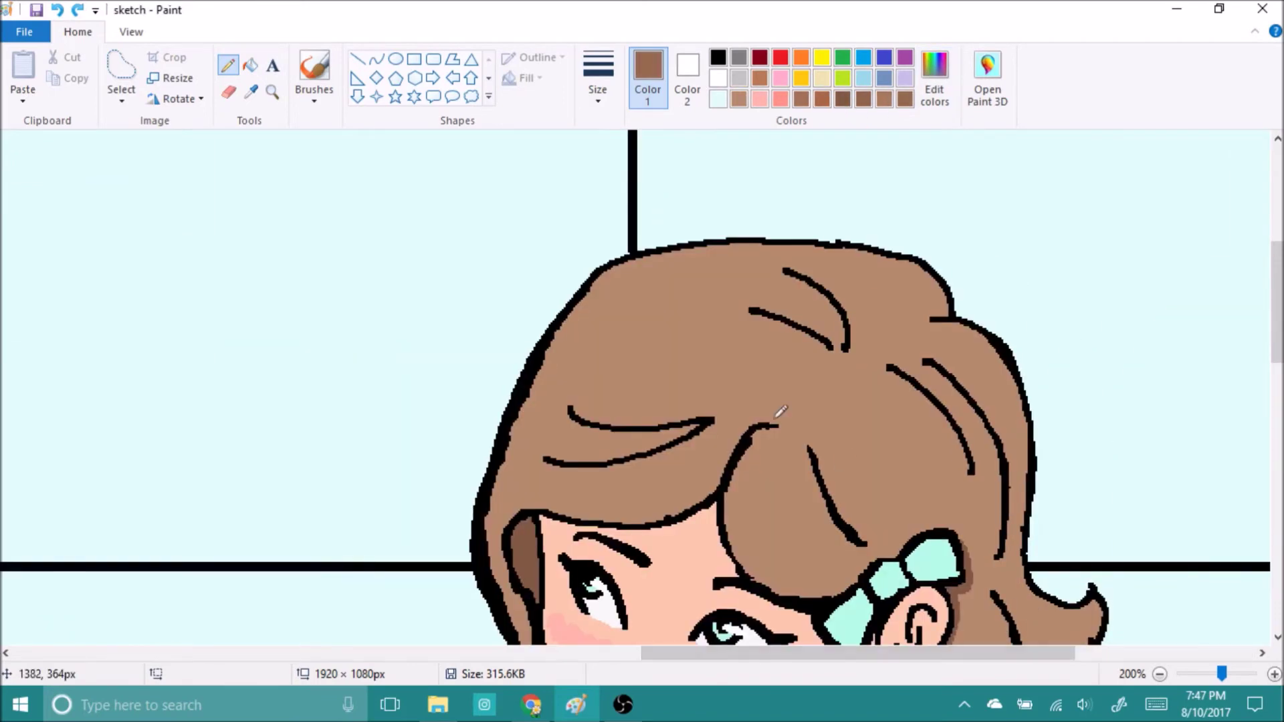
left_click_drag(931, 322, 917, 342)
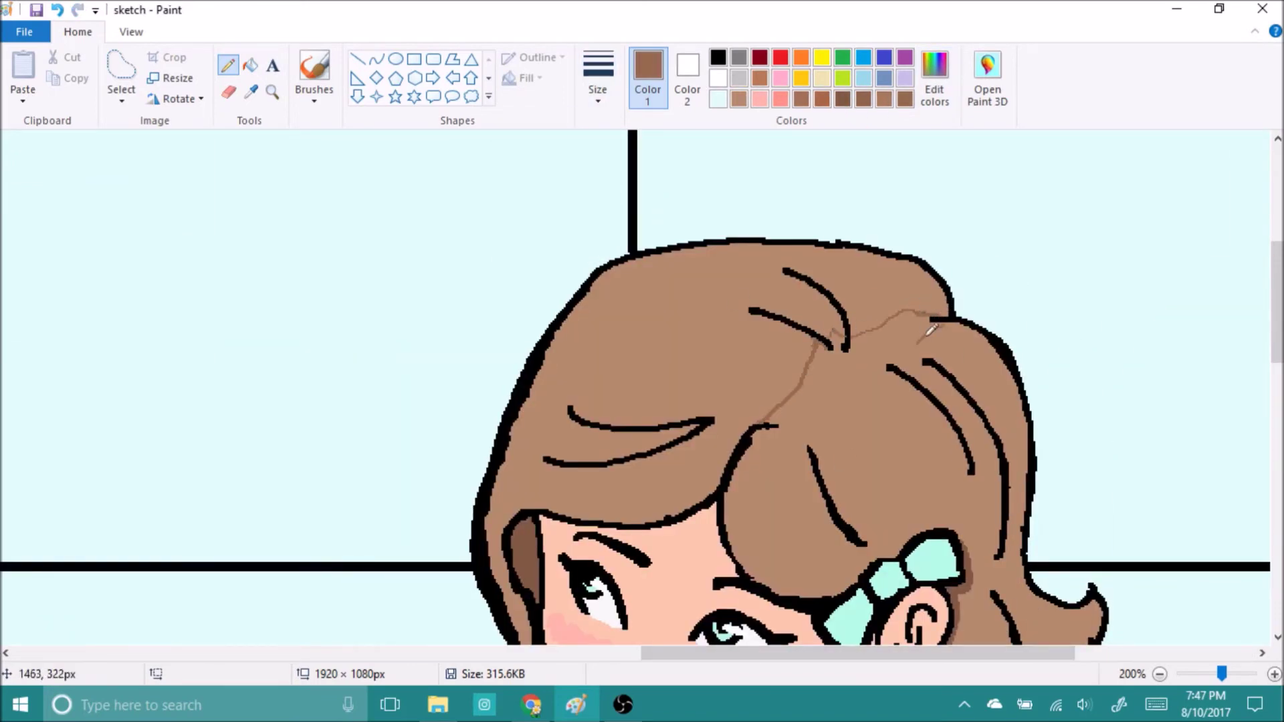
left_click(250, 64)
left_click(836, 375)
scroll(836, 374, "down", 1)
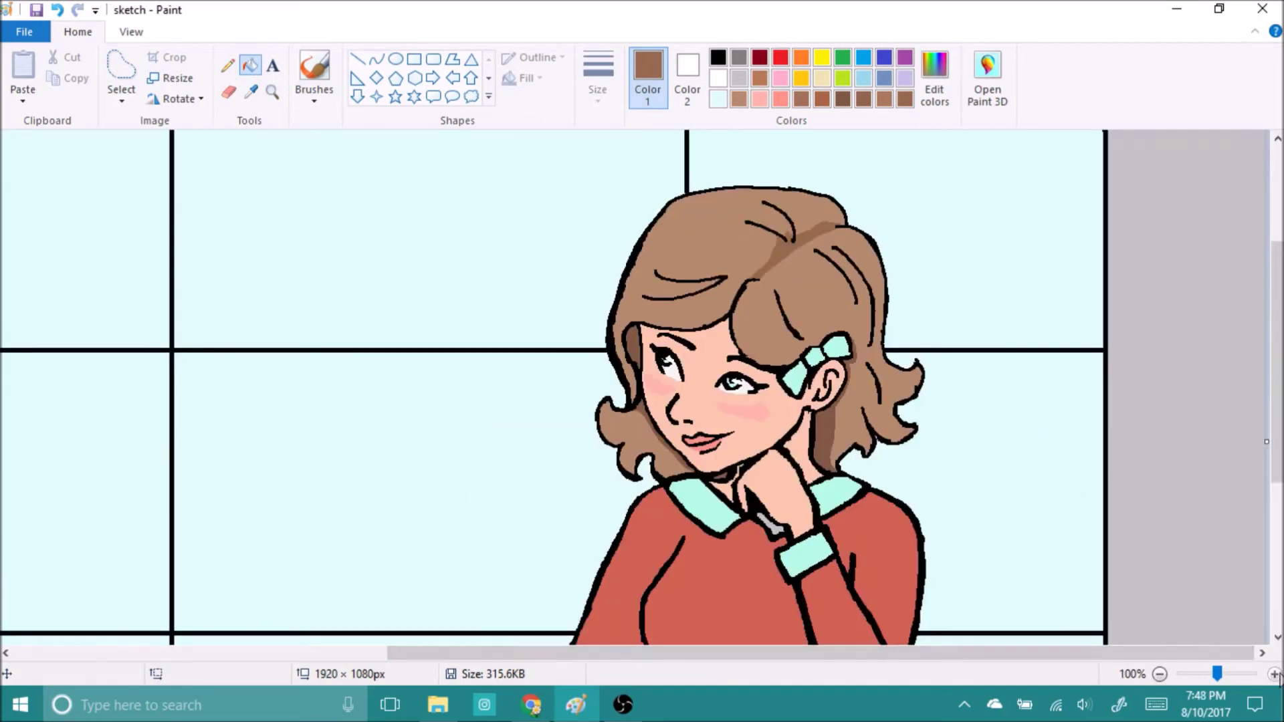
Extend the parting shadow down along the edge of the bangs and fill it with the same brown
scroll(649, 391, "up", 1)
left_click(227, 64)
left_click_drag(658, 408, 599, 483)
left_click(250, 65)
left_click(227, 65)
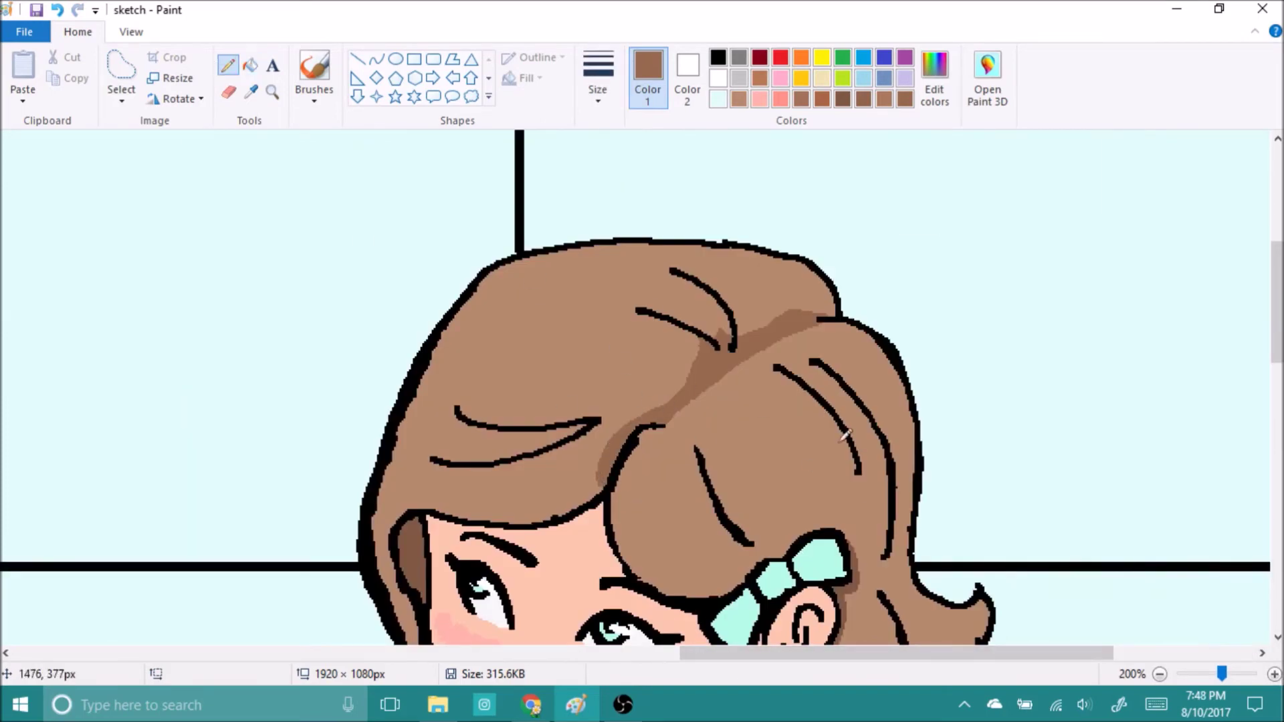
Shade beside the strand lines behind the ear, on the crown and on the bangs with dark brown, and darken the parting shadow to match
scroll(402, 228, "down", 5)
scroll(402, 228, "up", 1)
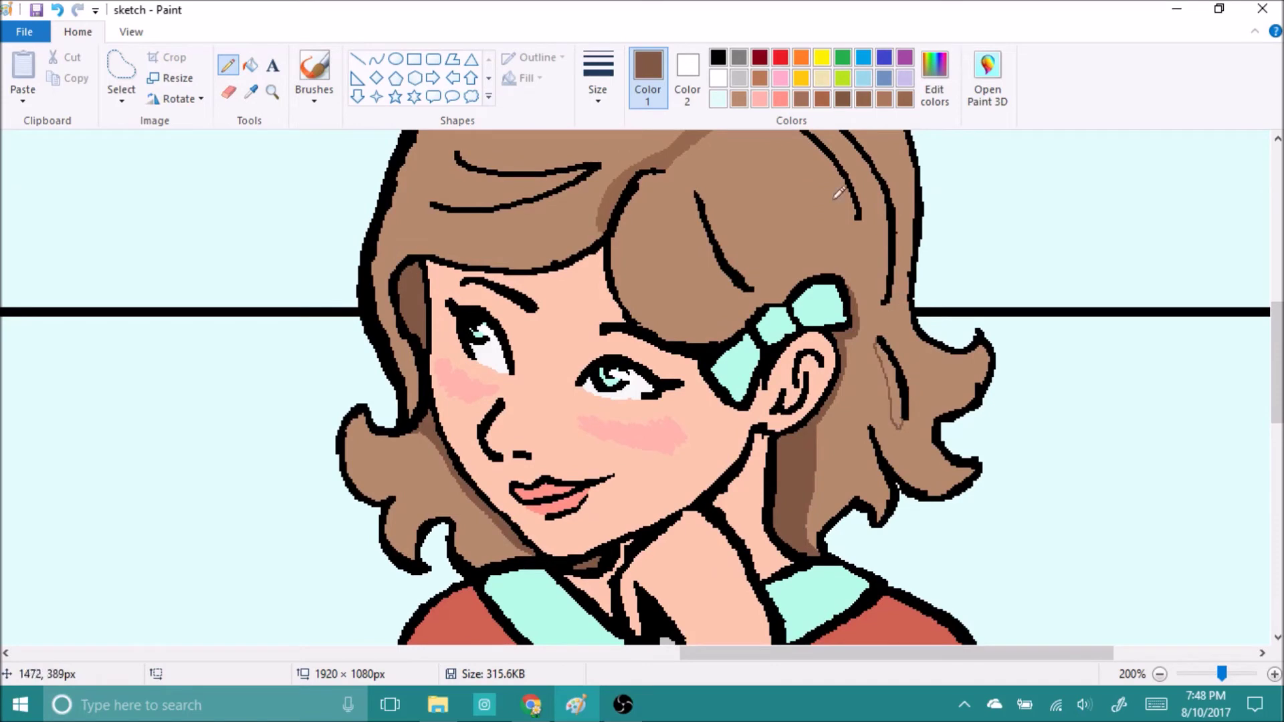
scroll(836, 194, "up", 2)
left_click_drag(774, 260, 857, 362)
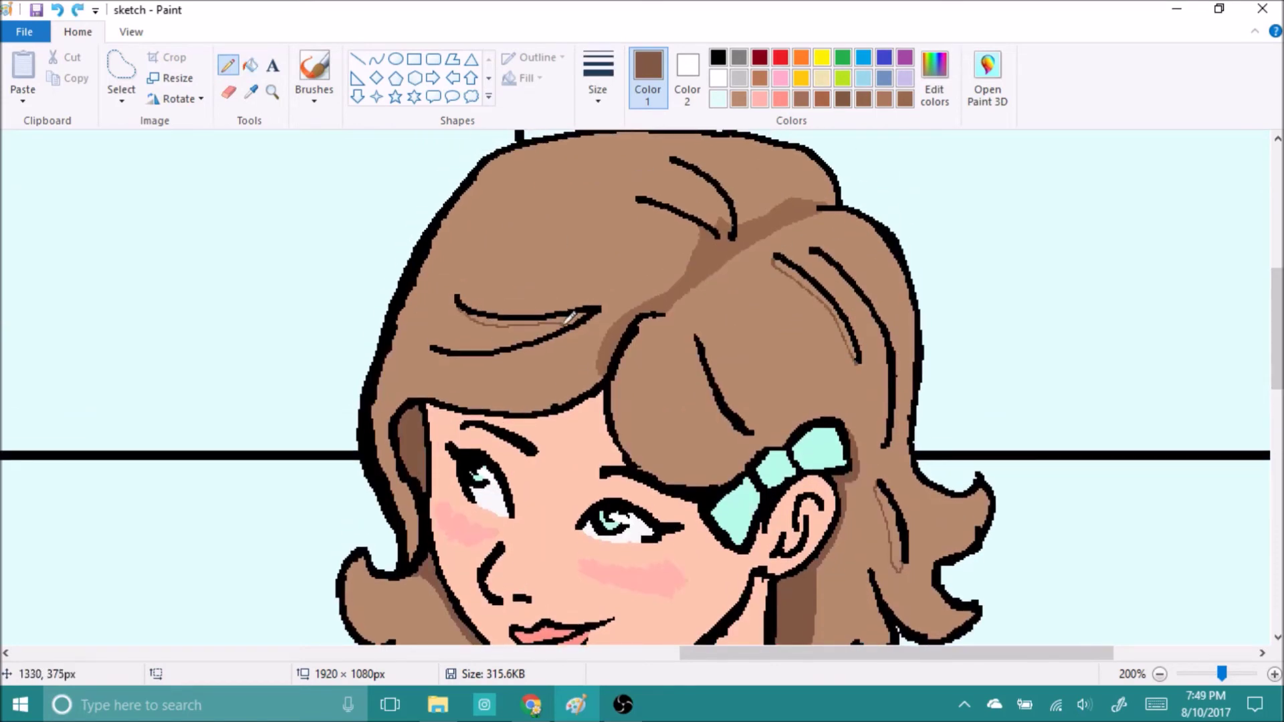
scroll(1124, 330, "down", 3)
scroll(353, 194, "up", 1)
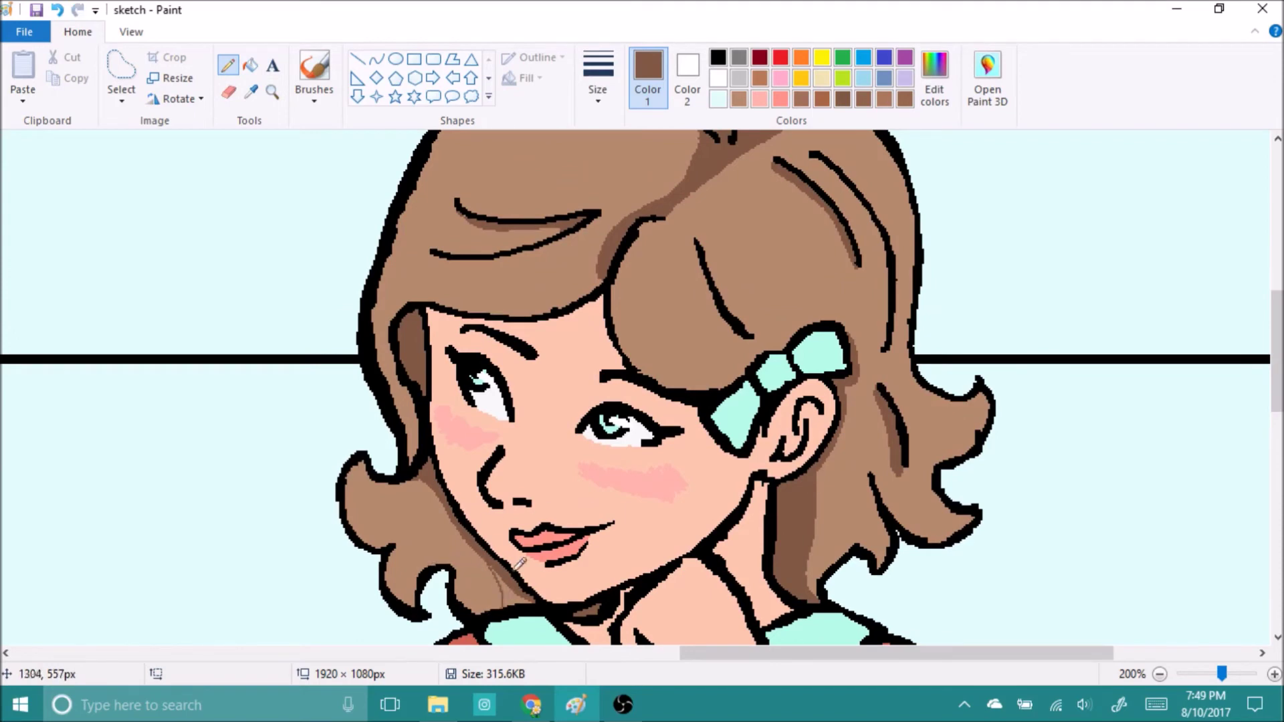
Add dark brown shadows to the lower curls on both sides and beside the strand line above the bow
left_click_drag(366, 527, 372, 533)
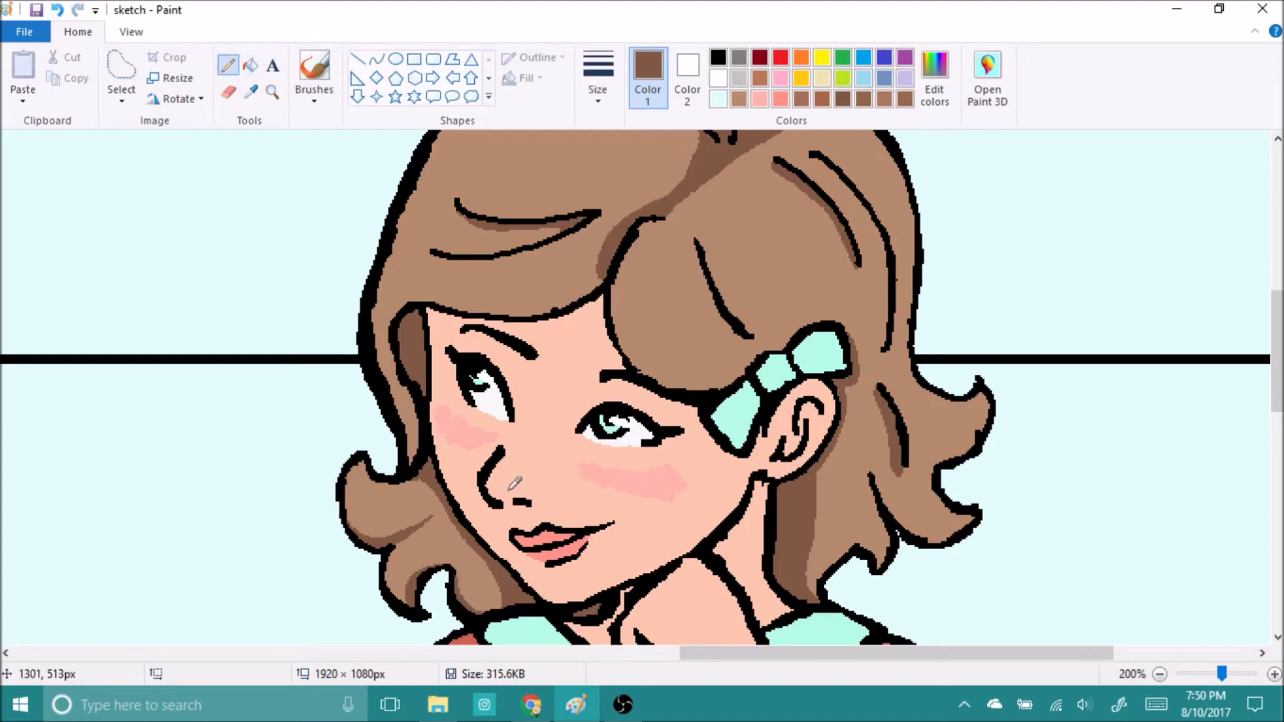
key("ctrl+z")
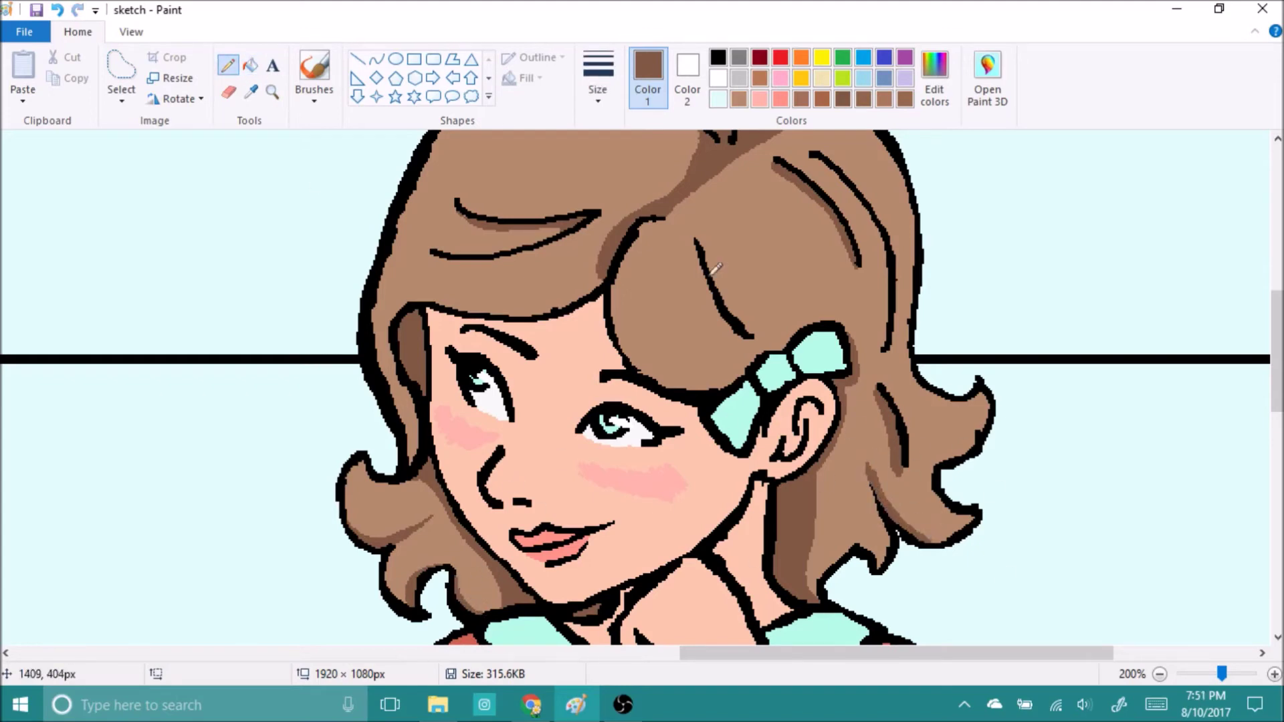
key("ctrl+y")
scroll(1253, 390, "down", 1)
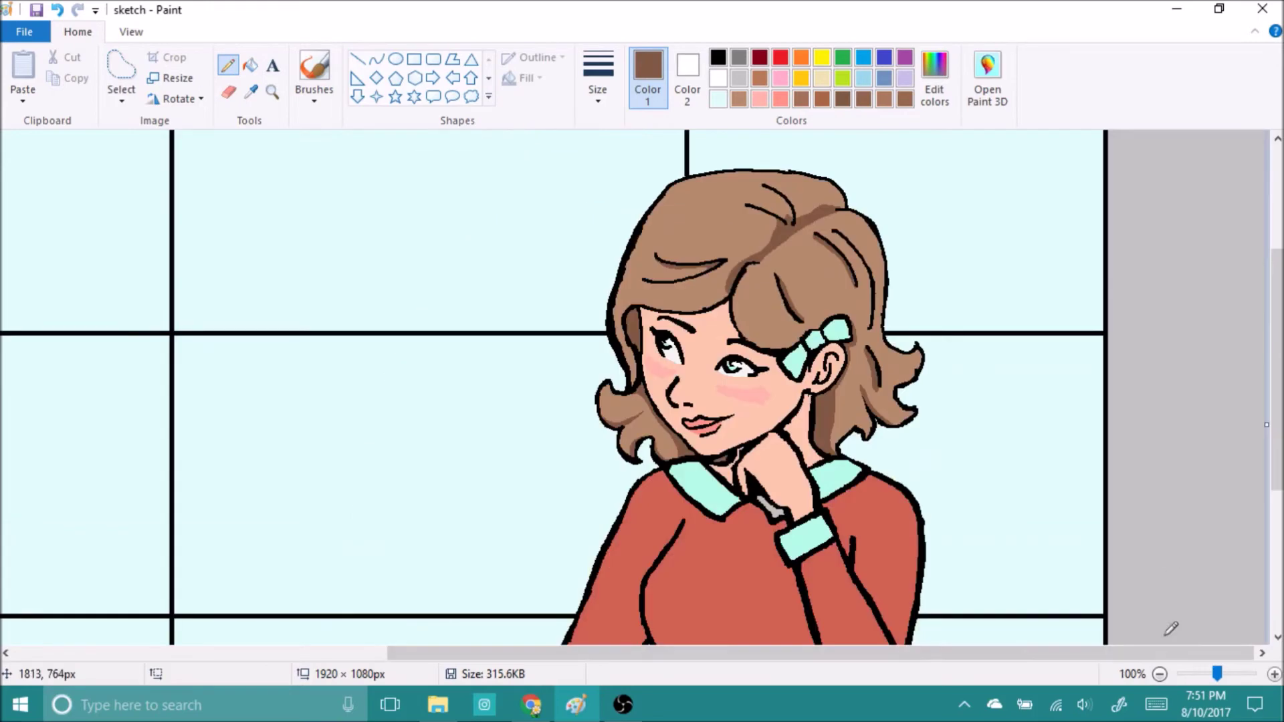
left_click_drag(1269, 359, 1269, 348)
scroll(669, 441, "up", 1)
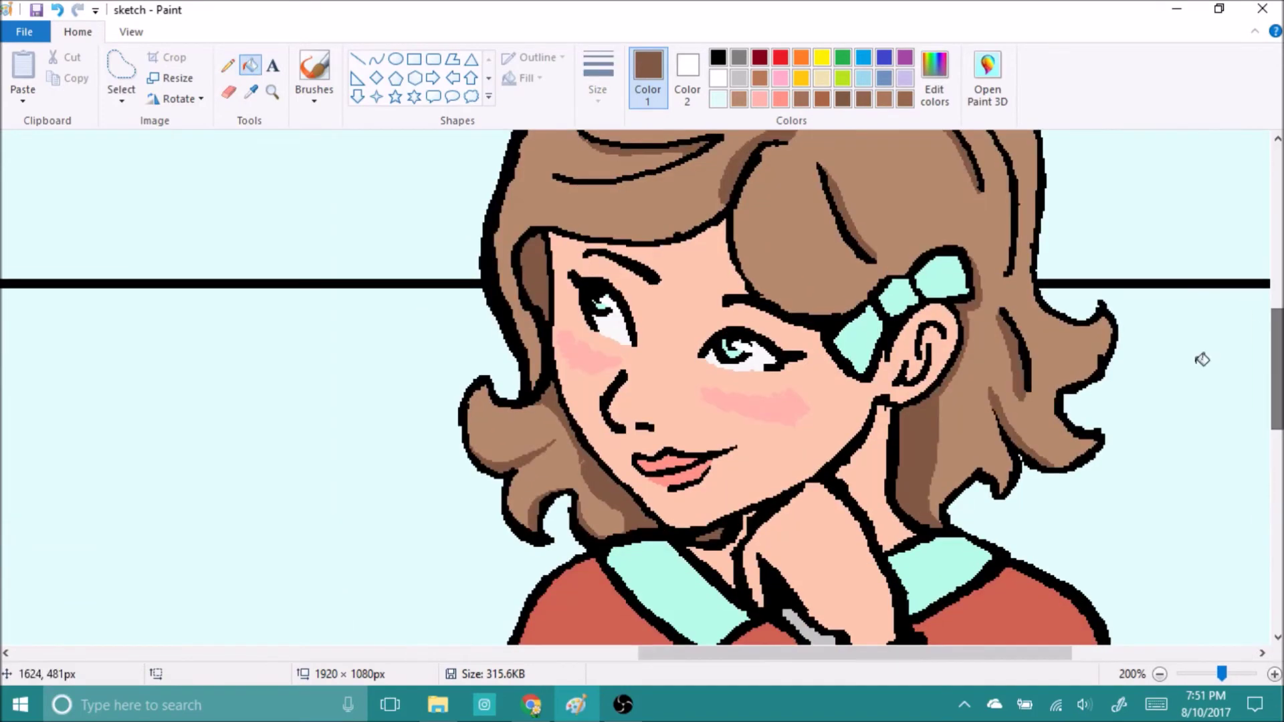
left_click(760, 57)
left_click(250, 65)
scroll(668, 402, "down", 1)
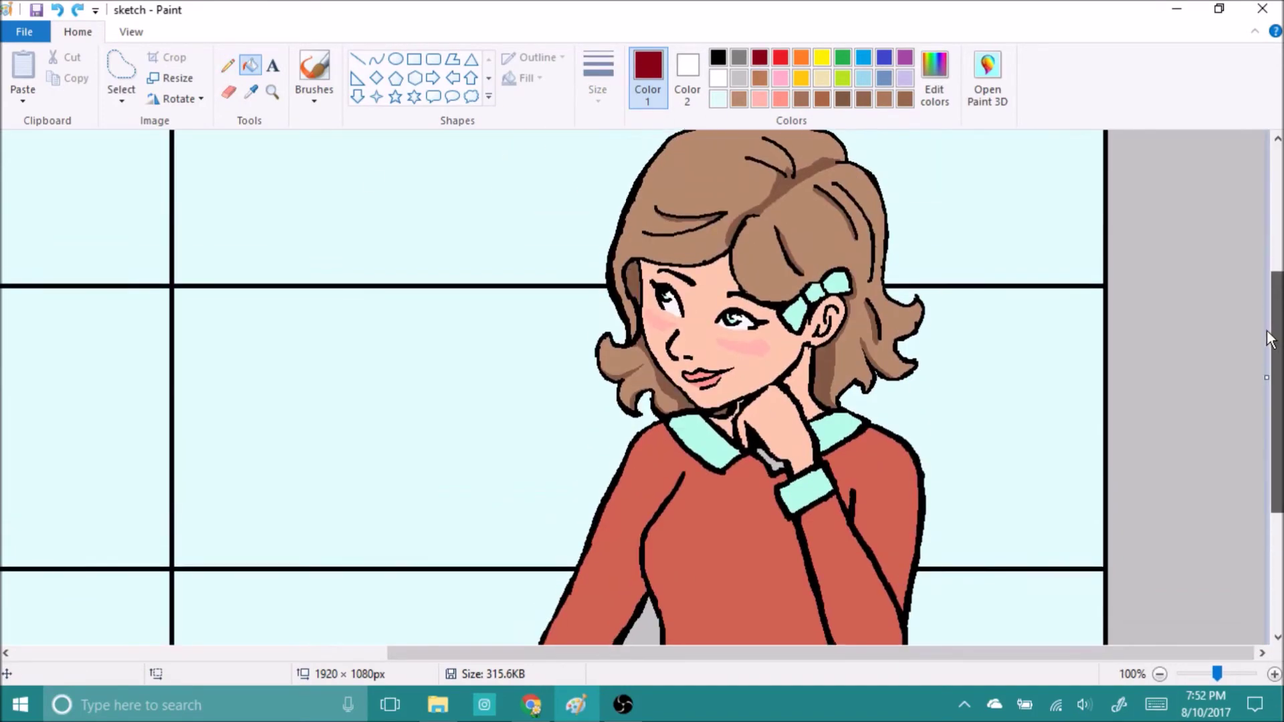
Sample the peach skin color, mix a darker orange-peach from it and outline a shadow inside the ear
scroll(669, 401, "up", 1)
left_click(833, 418)
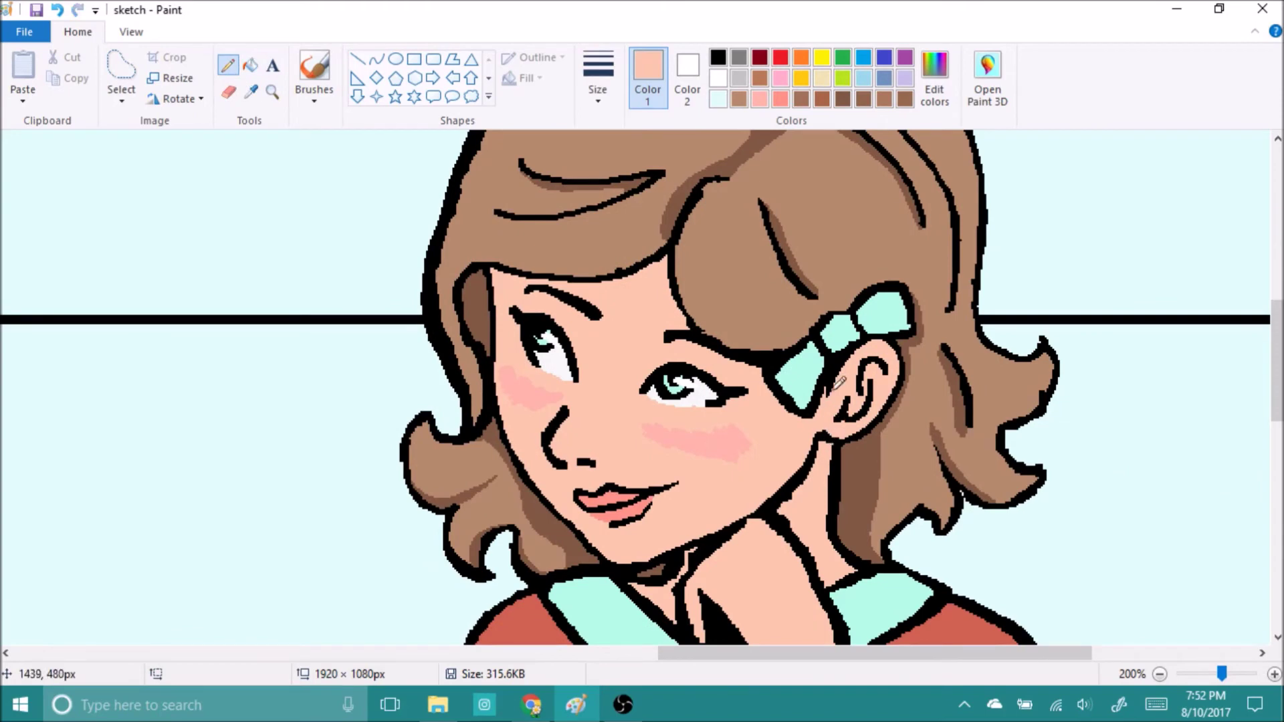
left_click(934, 81)
left_click(464, 478)
scroll(668, 402, "left", 3)
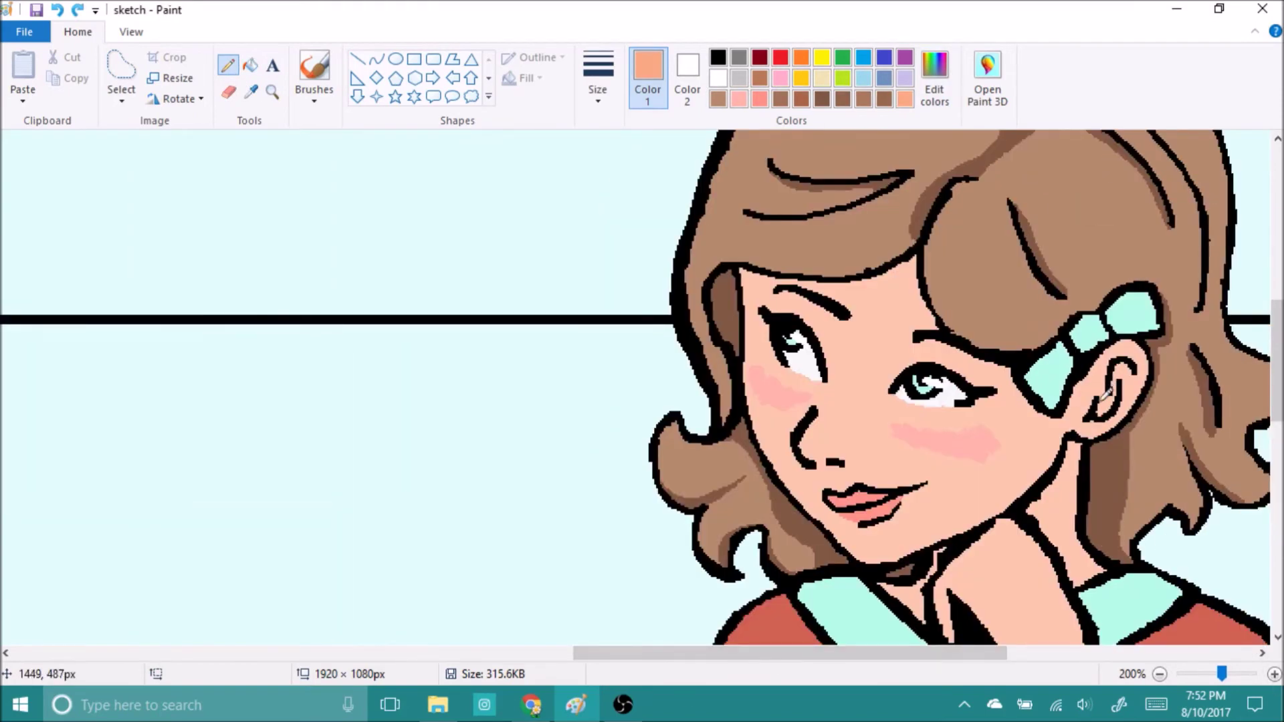
scroll(1121, 372, "right", 3)
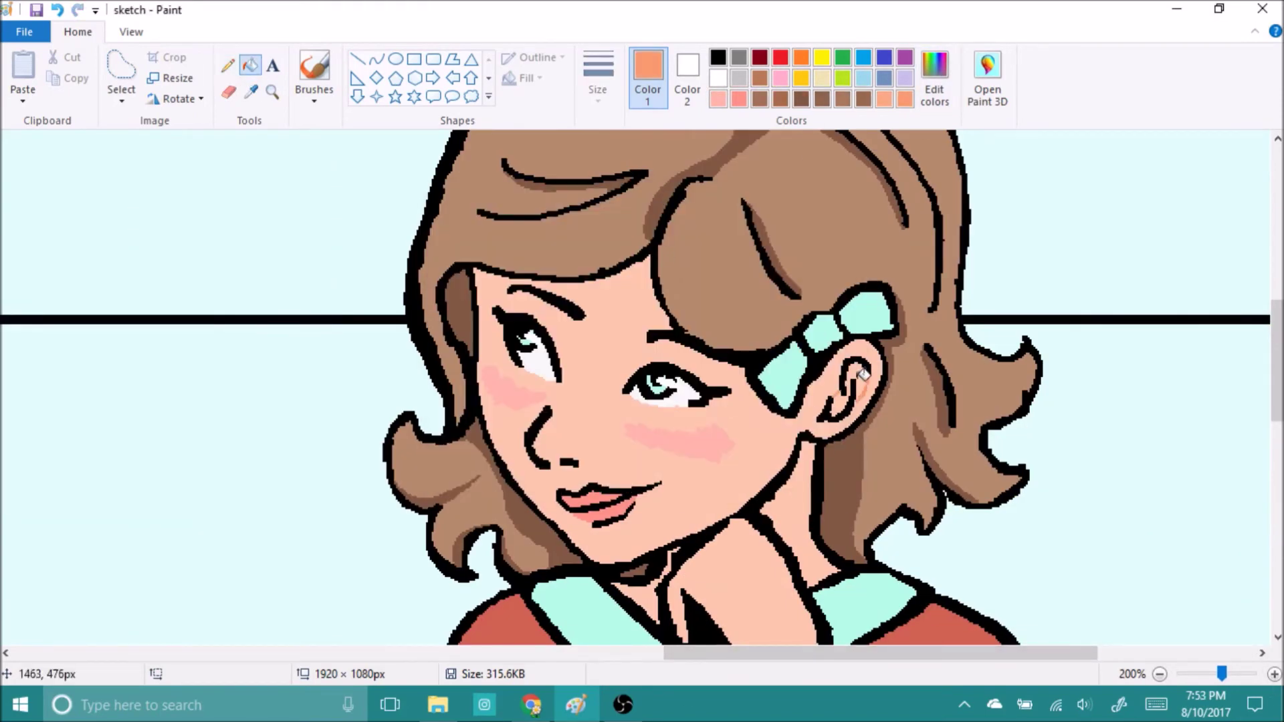
Mix a deeper salmon-peach and shade the inside of the ear with it
left_click(934, 80)
left_click(464, 479)
left_click_drag(863, 371, 844, 408)
Mix a more muted salmon-peach and shade the forehead along the edge of the bangs
left_click_drag(475, 269, 506, 267)
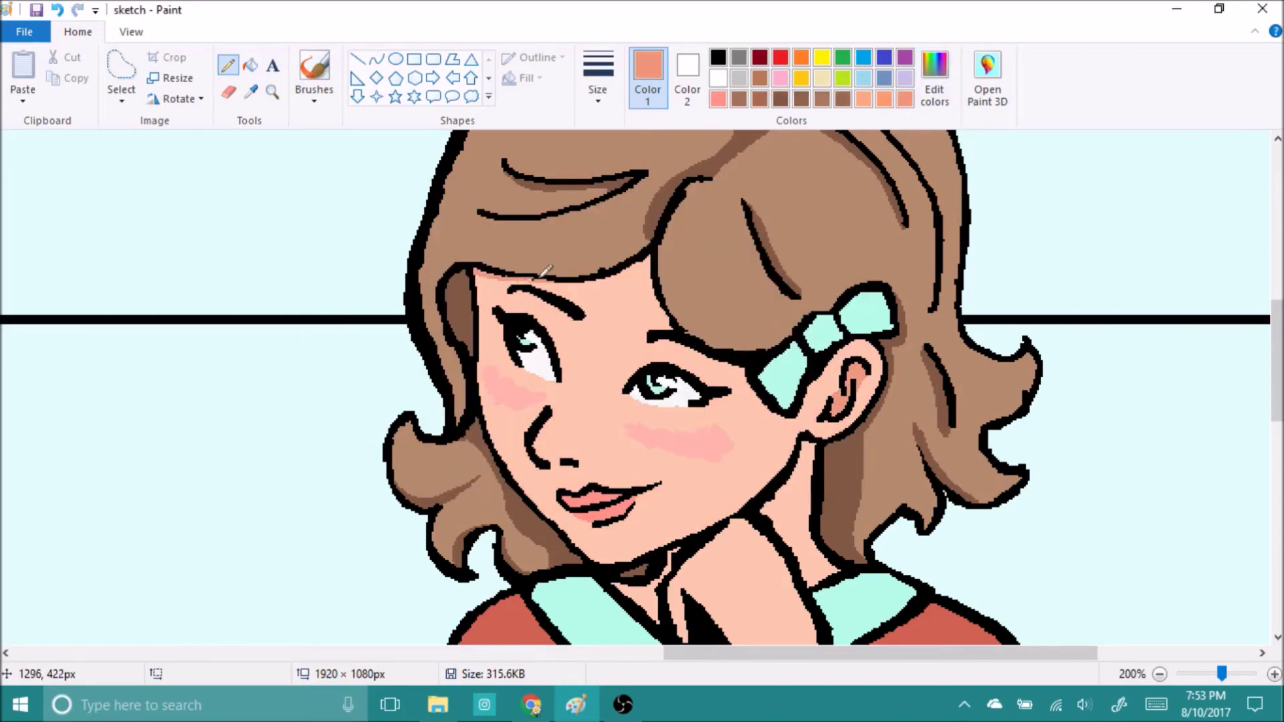
left_click(934, 76)
left_click(459, 475)
left_click(935, 77)
left_click(458, 476)
left_click(250, 65)
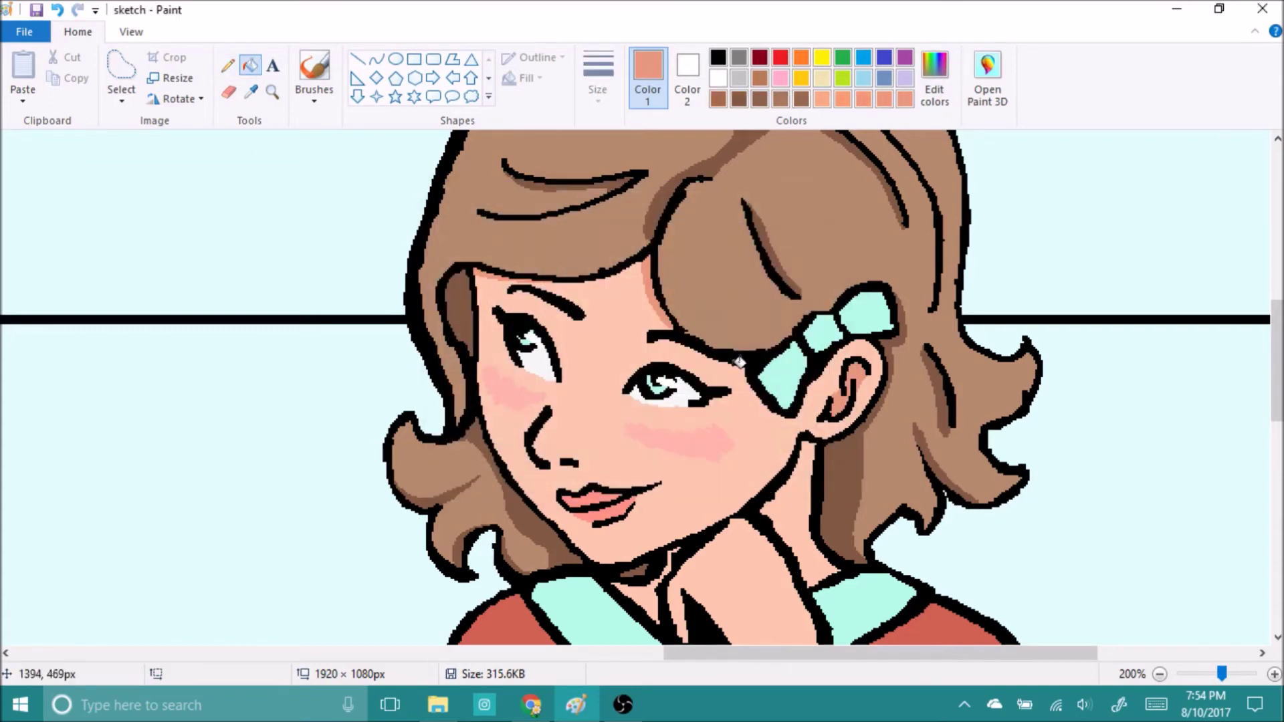
Outline salmon-peach shadows under the eyebrow and below the side-swept hair near the bow, and fill them
left_click(228, 65)
left_click_drag(652, 344, 743, 367)
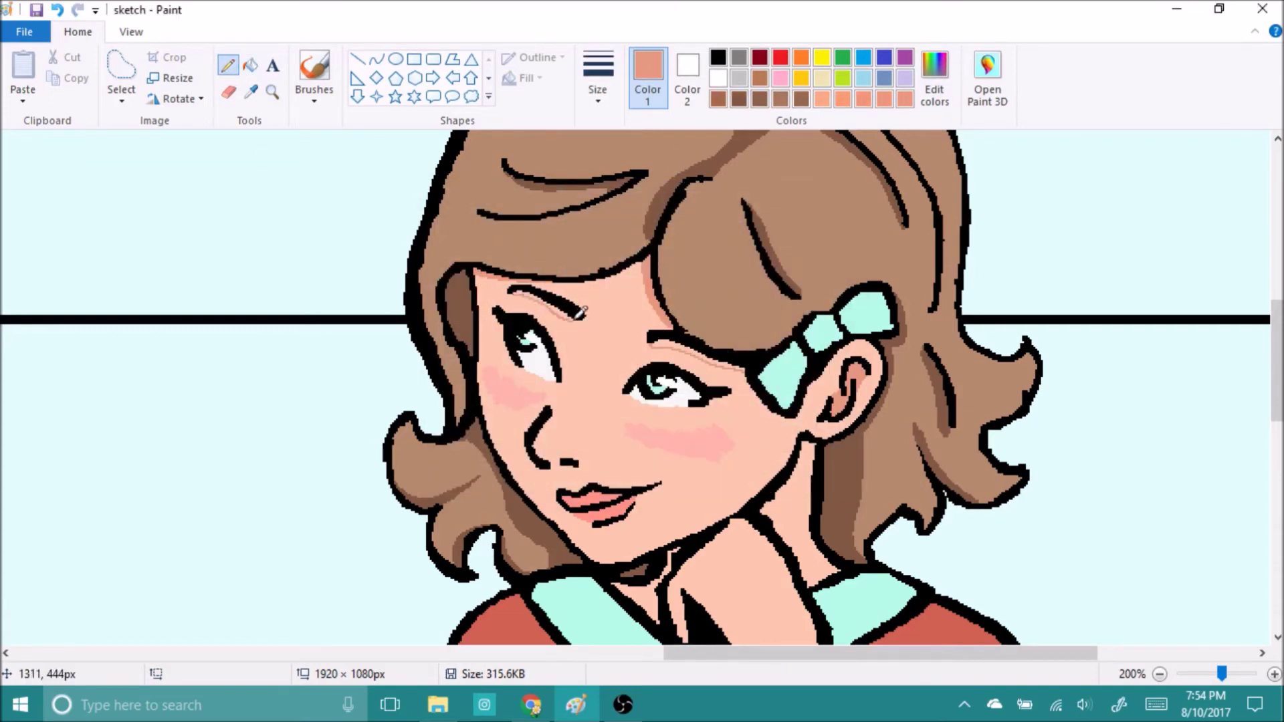
left_click(250, 65)
left_click(228, 65)
Shade the neck, the wrist above the cuff and the hand under the chin with the salmon-peach
scroll(1157, 427, "down", 3)
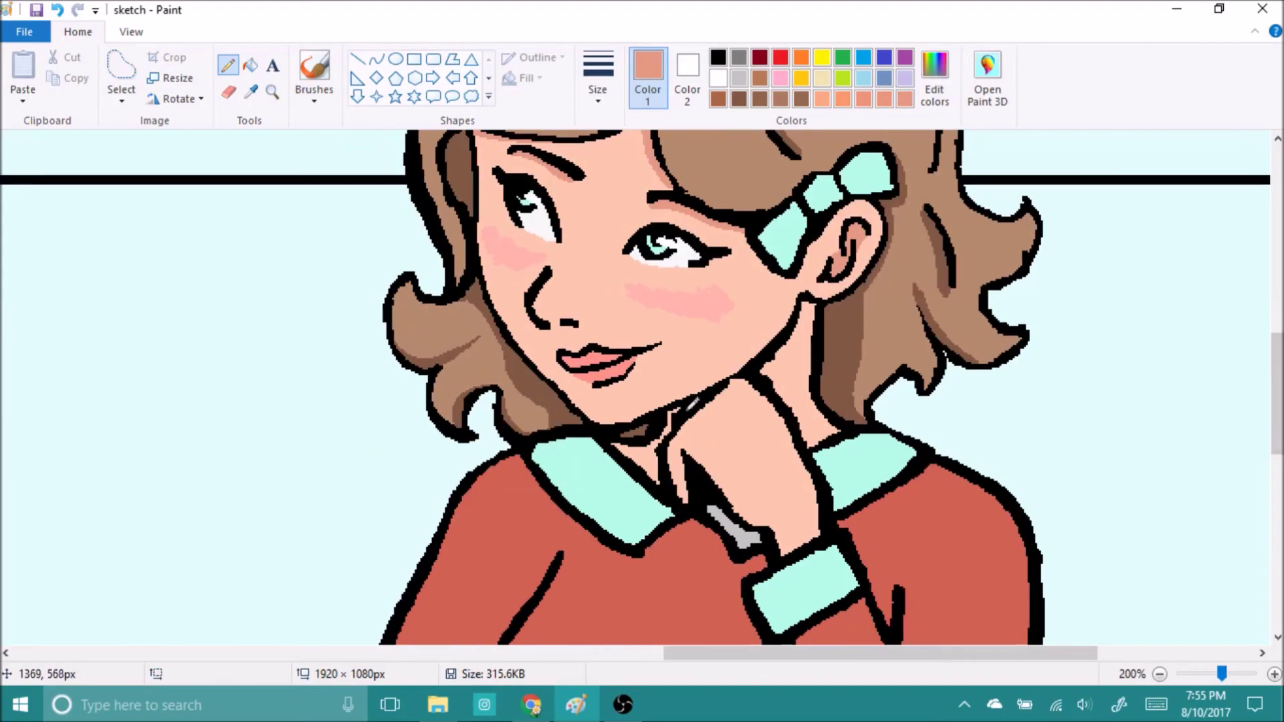
left_click(250, 65)
left_click(228, 65)
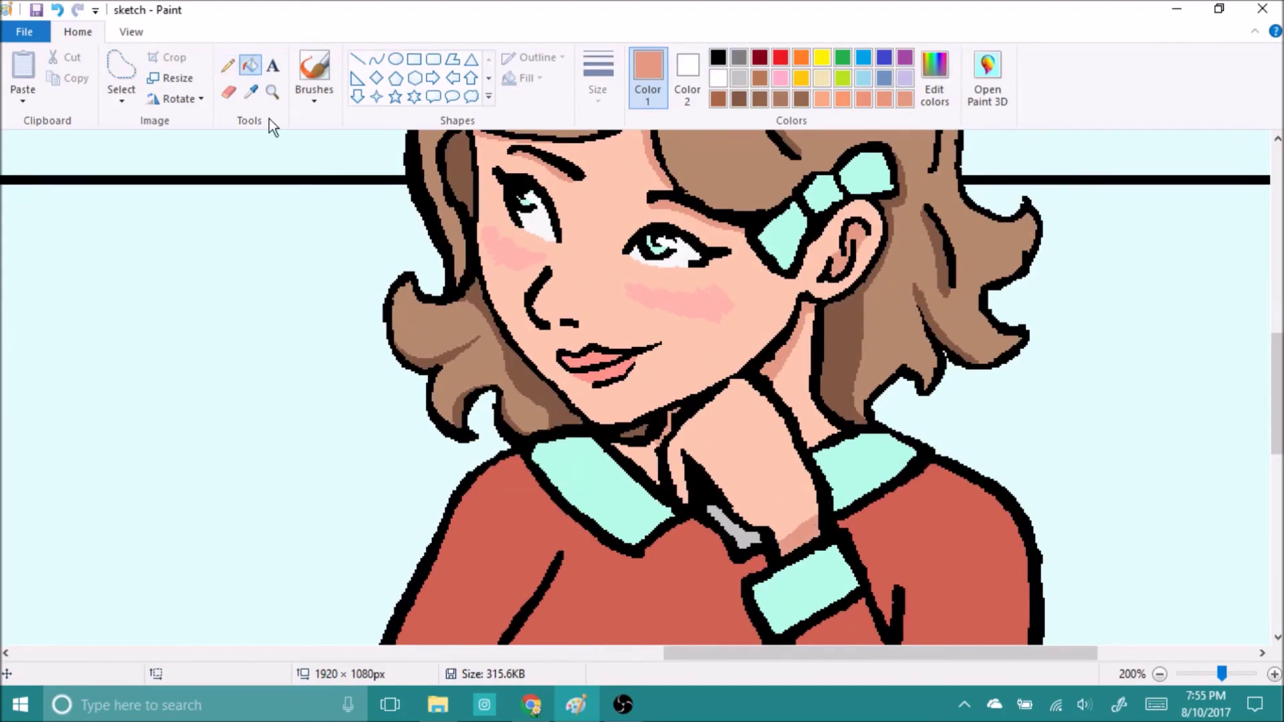
left_click_drag(697, 431, 741, 396)
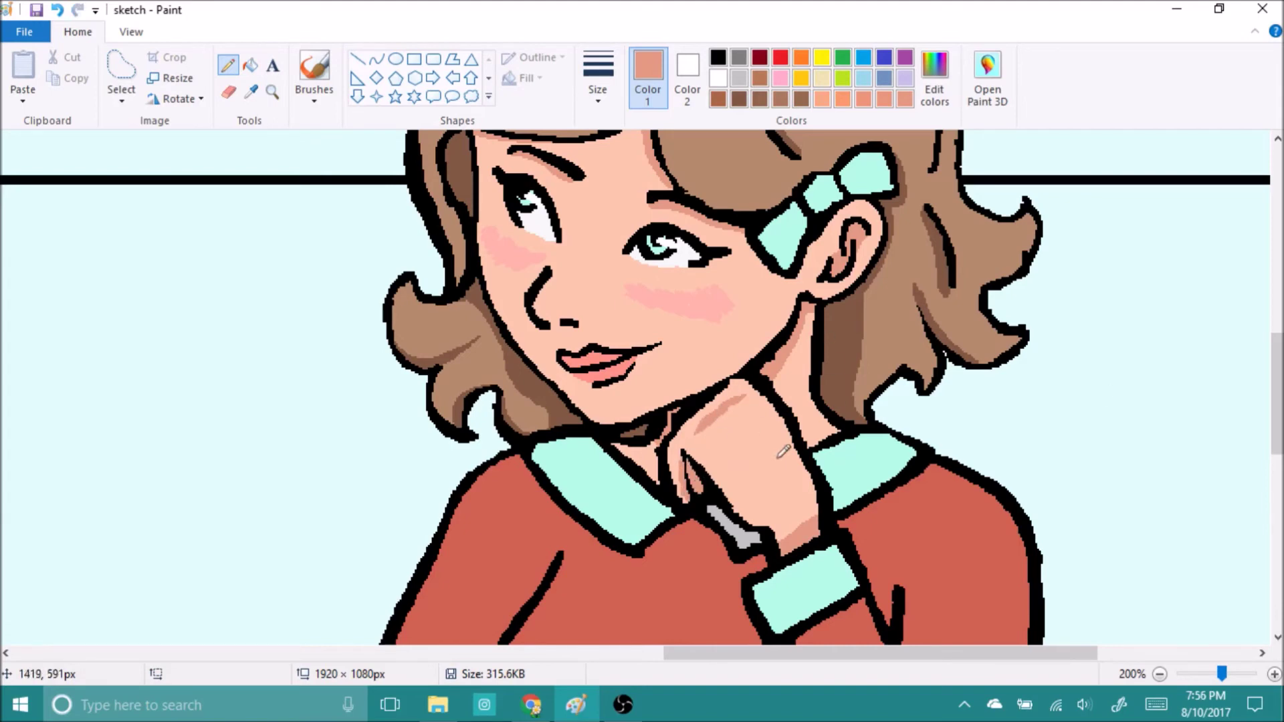
Outline a shadow across the fingers holding the mug and fill the side nearest the mug with salmon-peach
scroll(782, 452, "down", 8)
scroll(582, 397, "left", 6)
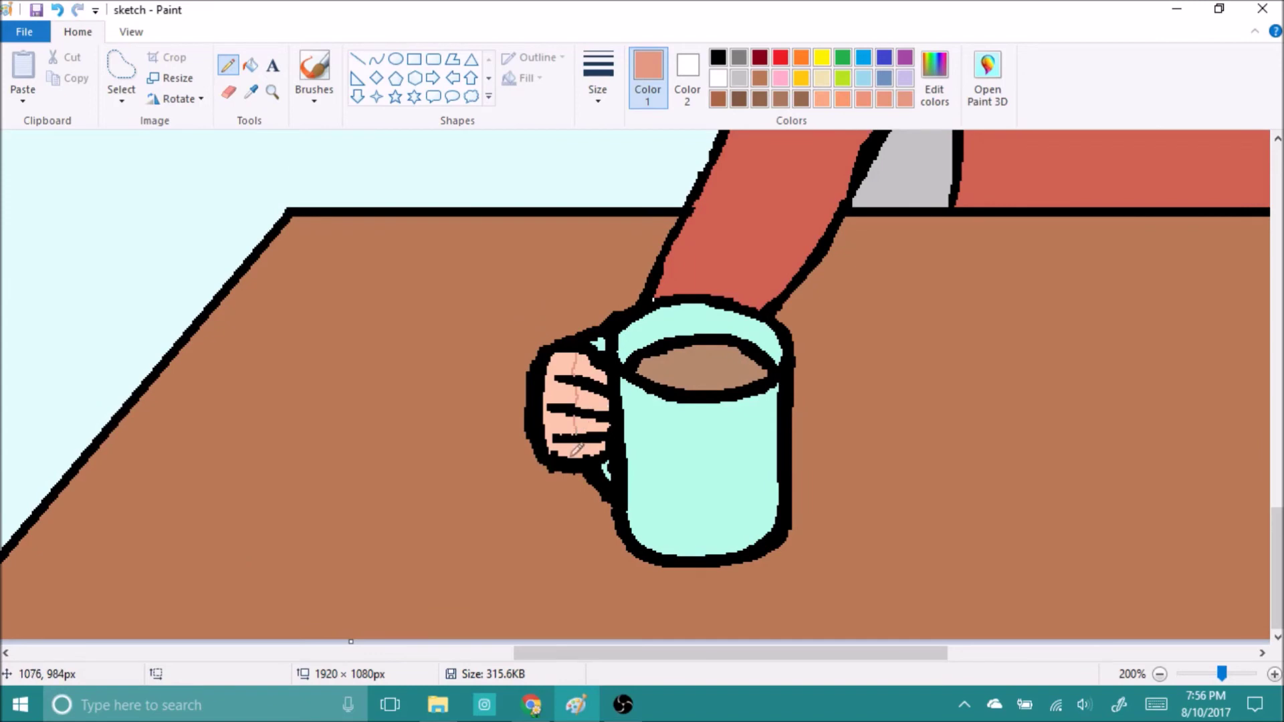
key("f")
left_click(596, 418)
Choose a darker brown than the coffee and draw swirling pencil lines on the coffee in the mug
left_click(227, 67)
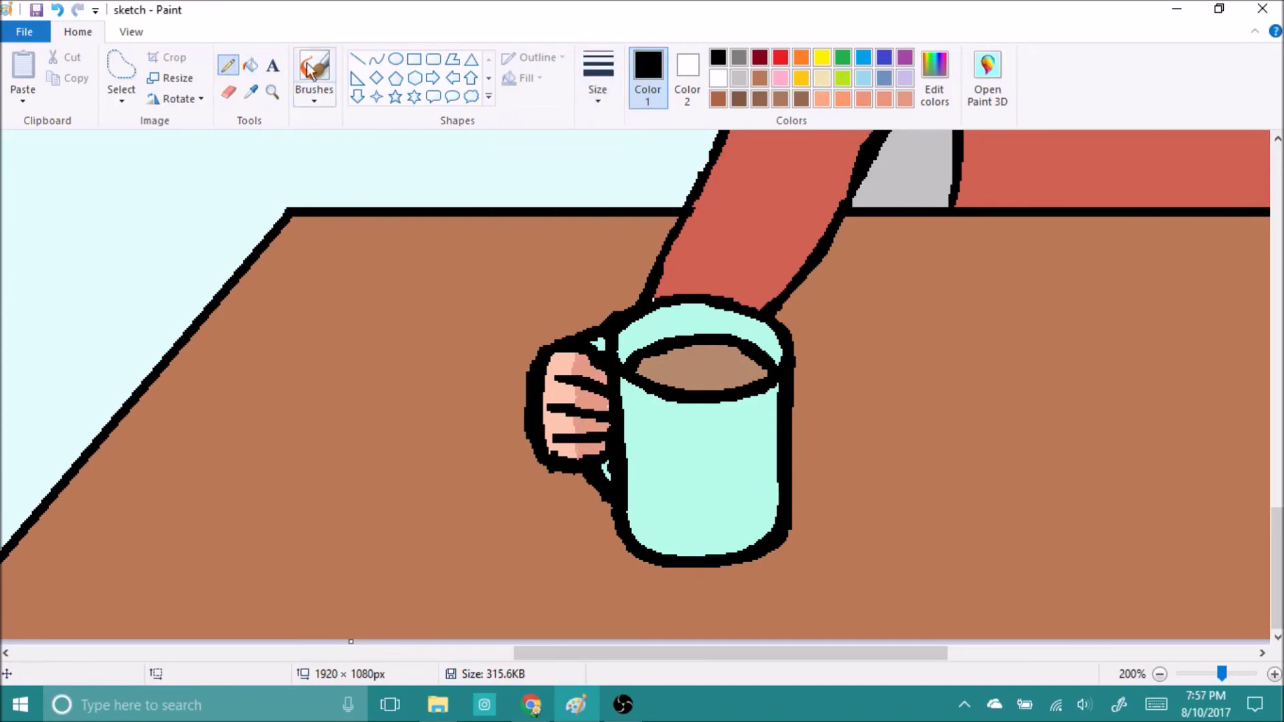
left_click(611, 401)
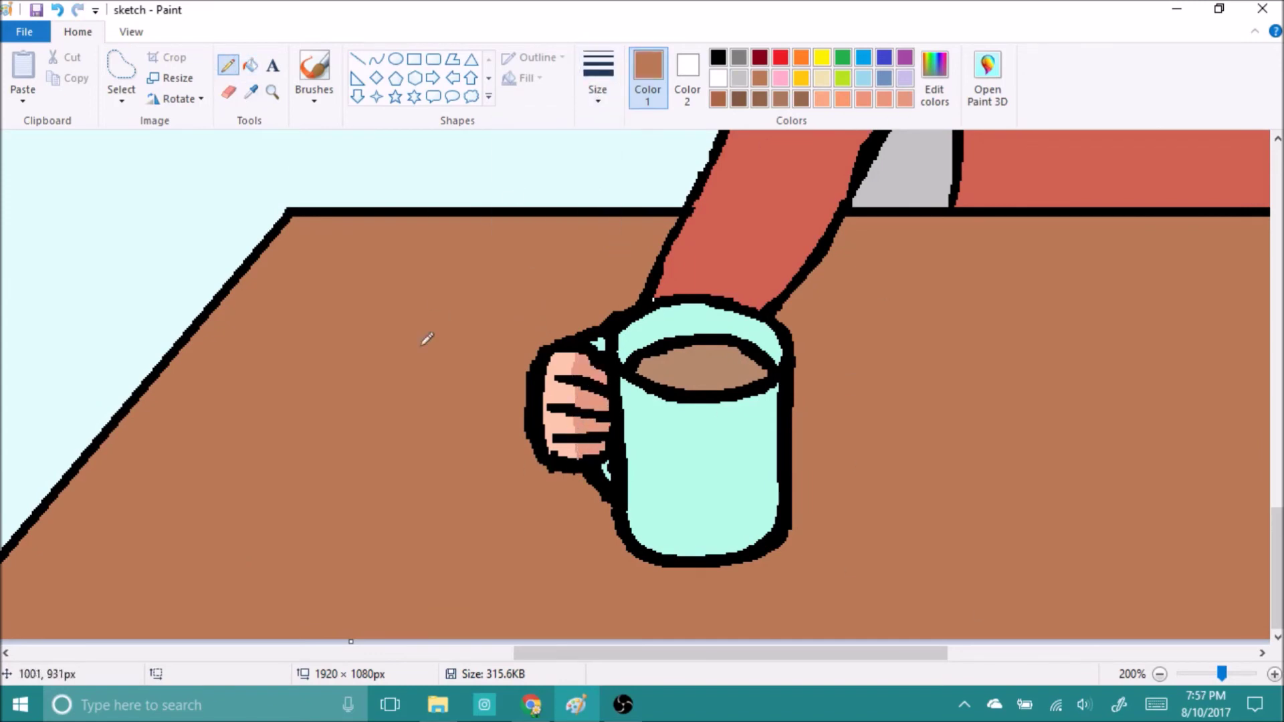
key("k")
left_click(563, 463)
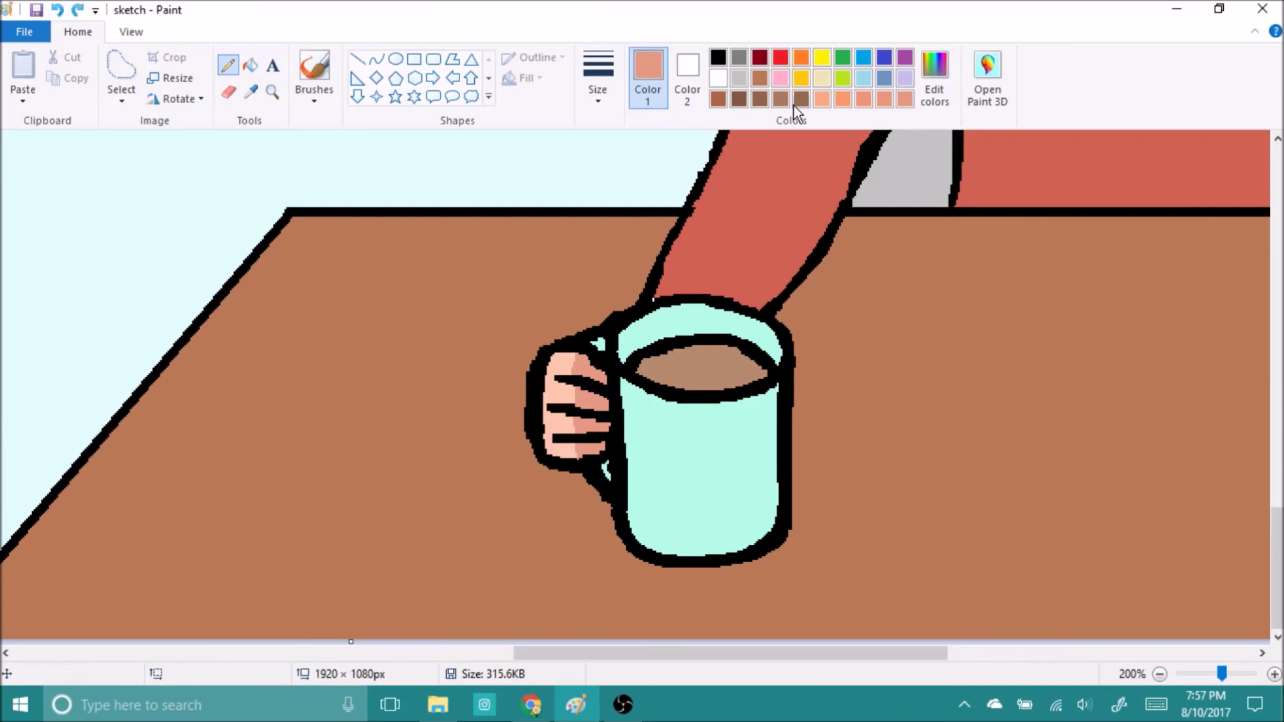
key("k")
left_click(711, 347)
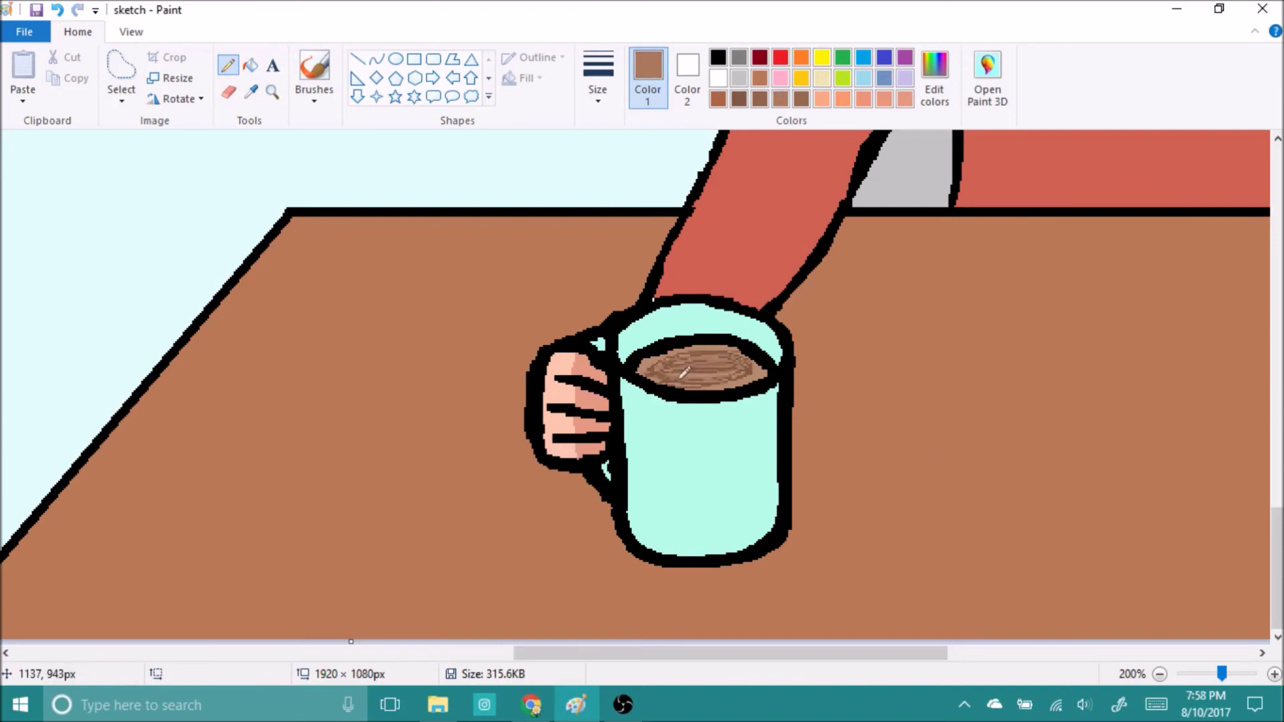
Choose a darker red than the sweater, outline a fold shadow across its lower front and fill it
double_click(1159, 674)
left_click(934, 77)
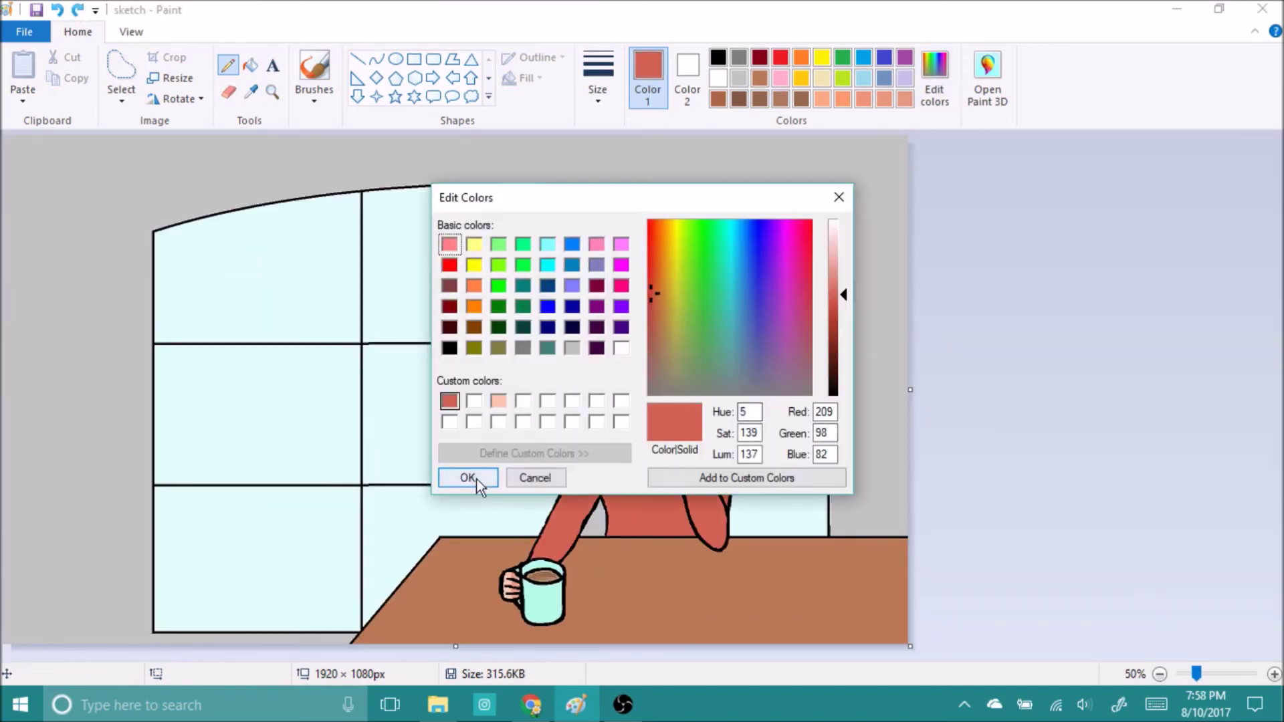
left_click(751, 475)
left_click(468, 475)
left_click(250, 65)
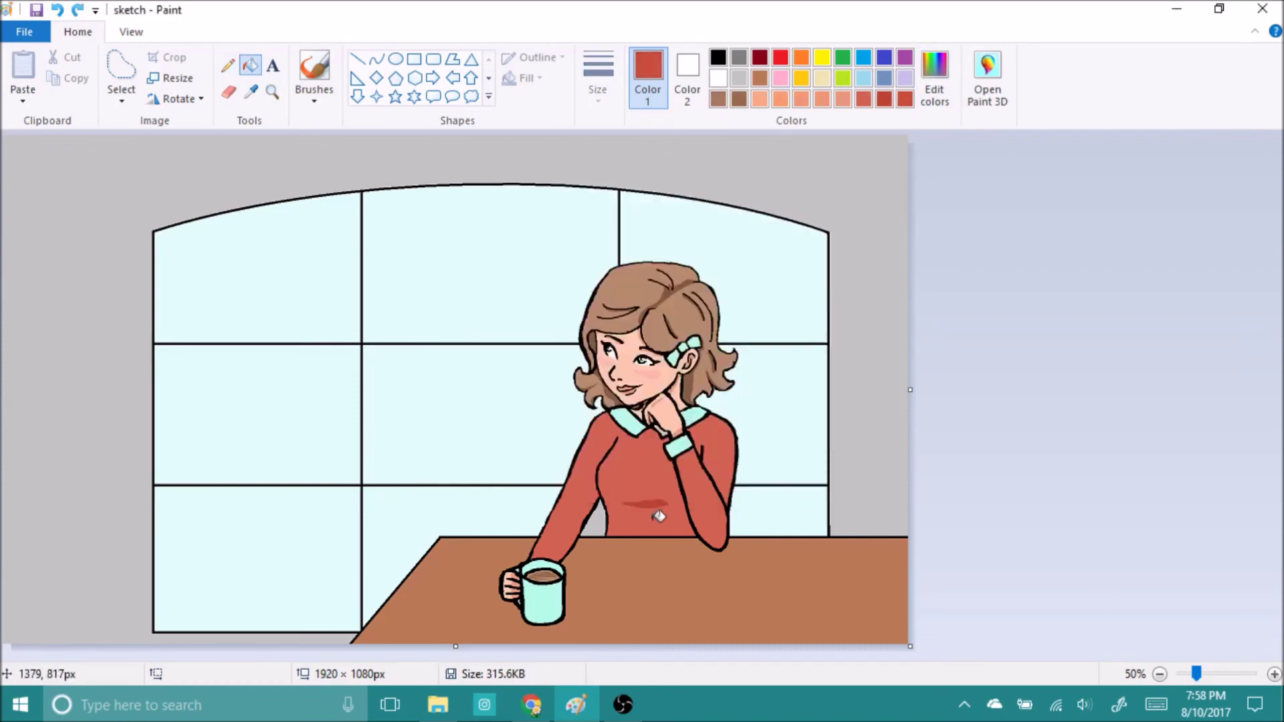
left_click(227, 65)
scroll(1001, 623, "up", 1)
left_click(250, 65)
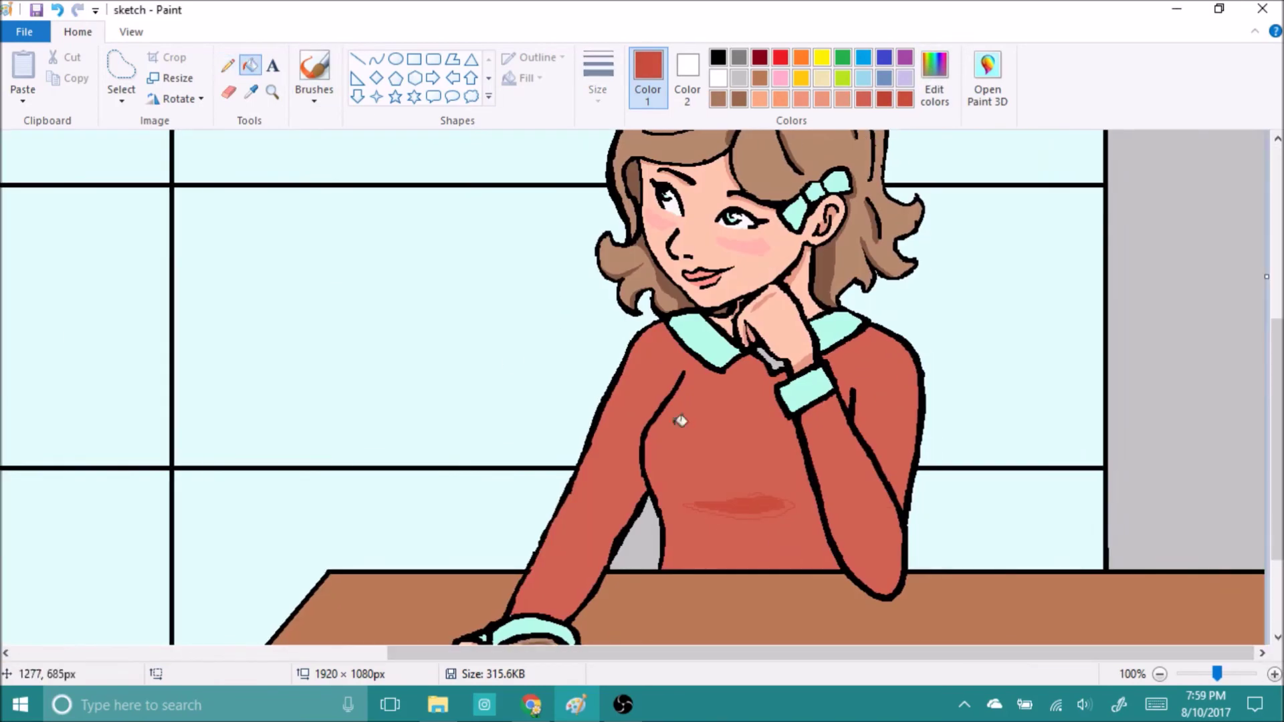
Shade the sweater front alongside the raised forearm and the upper arm behind it with the darker red
left_click(227, 65)
key("ctrl+z")
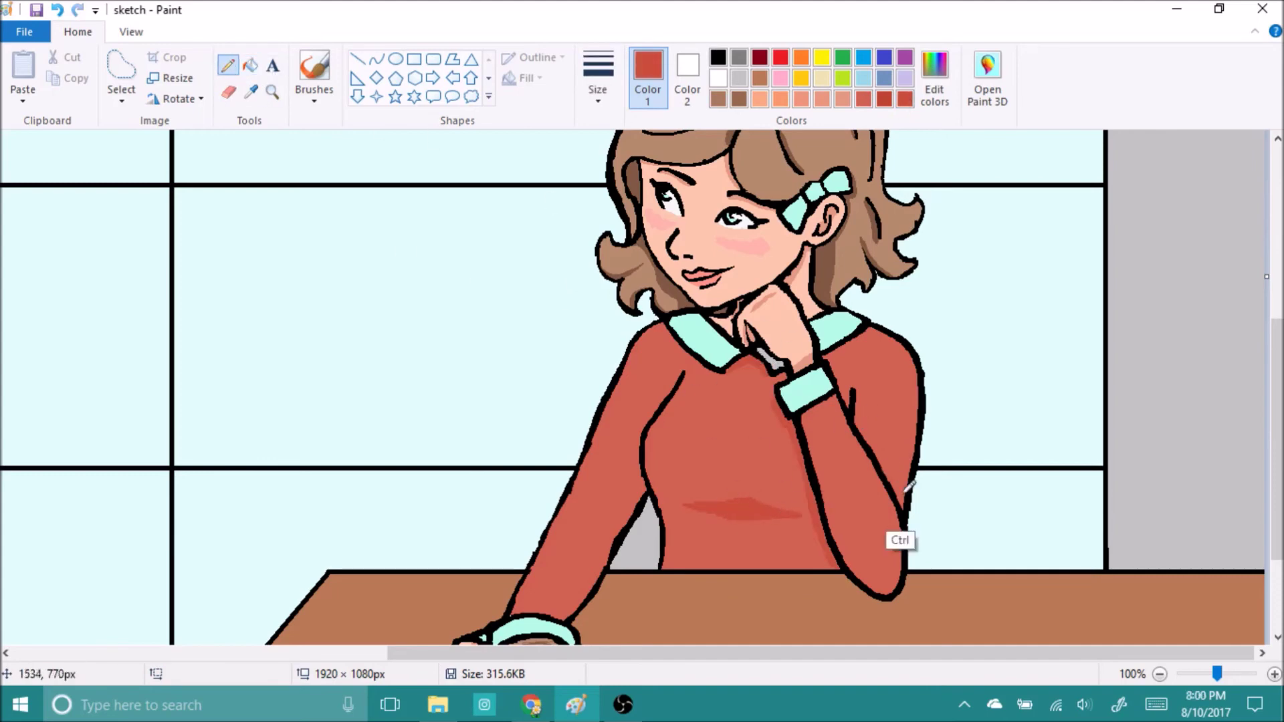
left_click(272, 91)
left_click(647, 263)
scroll(846, 249, "down", 5)
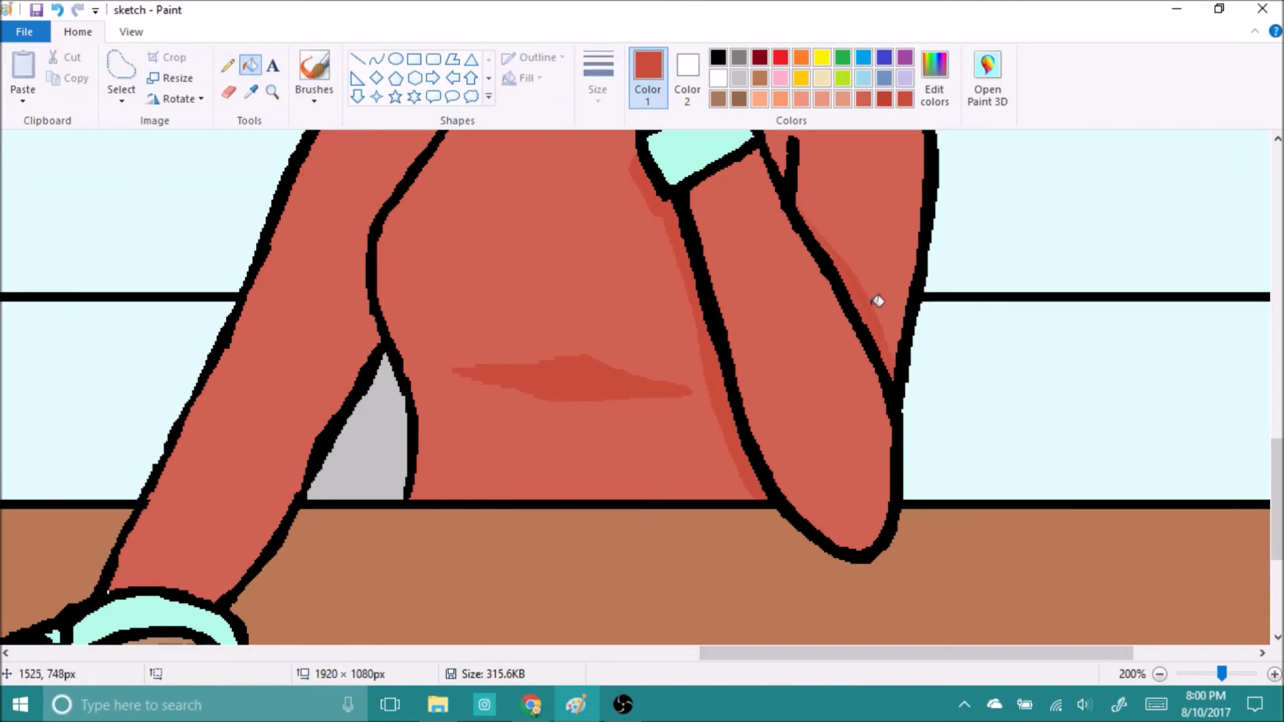
scroll(1279, 488, "up", 2)
Shade the mug arm's sleeve beside the chest, and shade the raised forearm with a slightly lighter red
left_click(1160, 674)
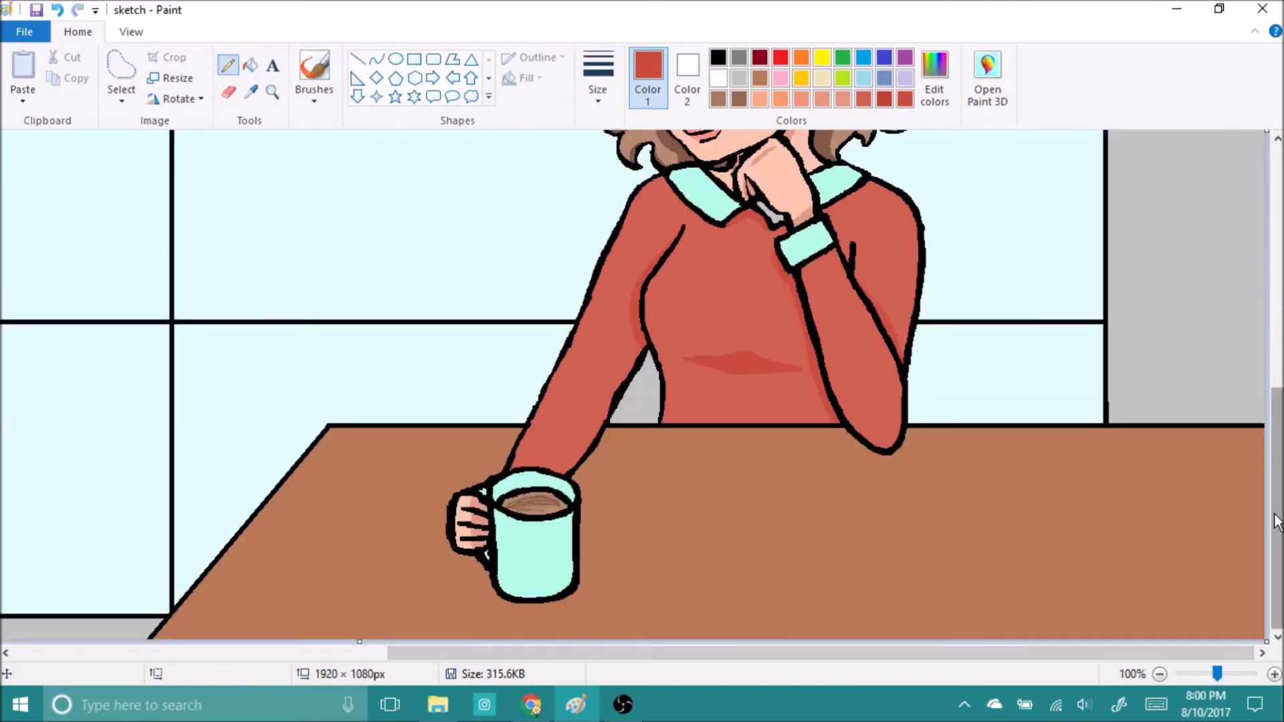
scroll(929, 401, "up", 2)
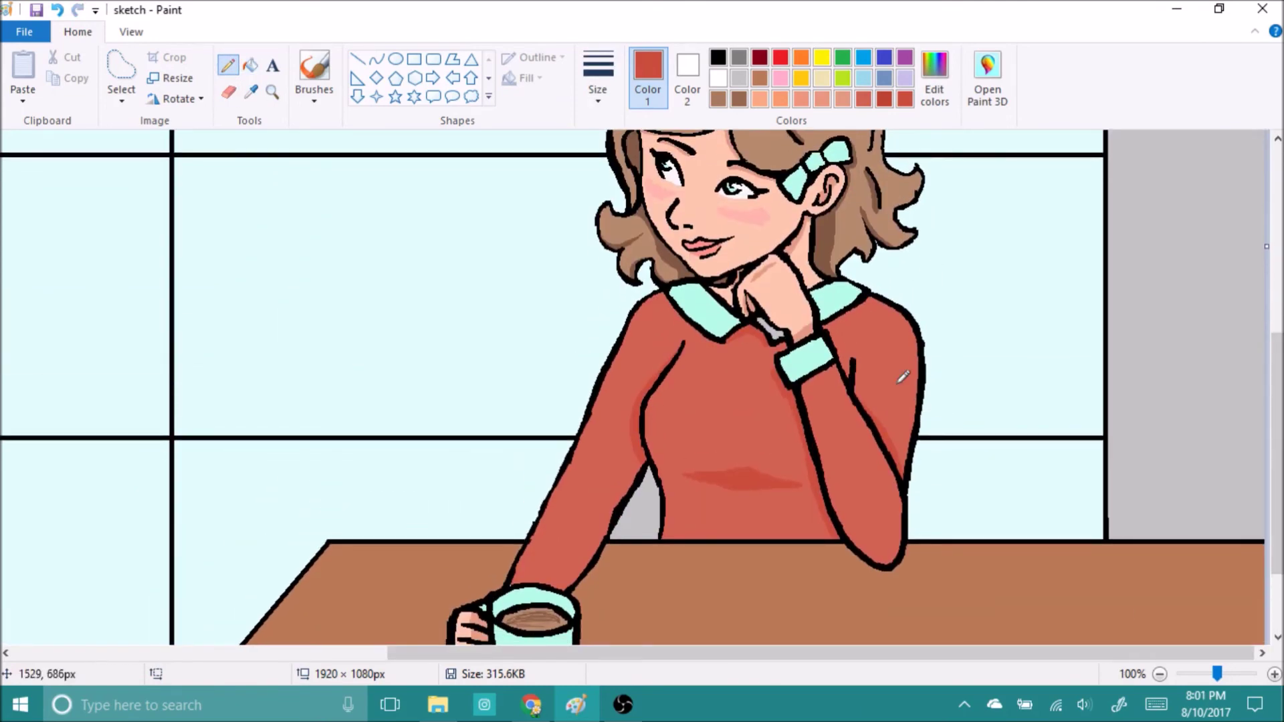
left_click(250, 65)
left_click(860, 461)
left_click(934, 80)
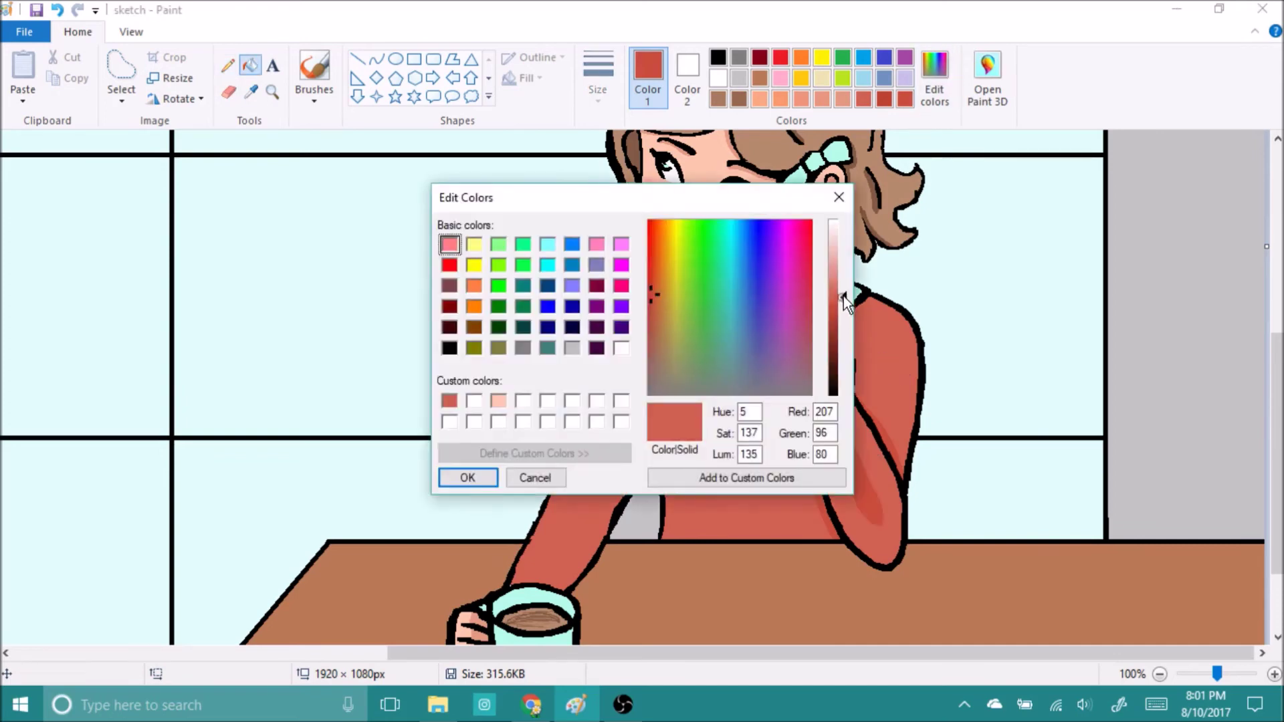
left_click_drag(842, 296, 843, 288)
left_click(464, 475)
key("ctrl")
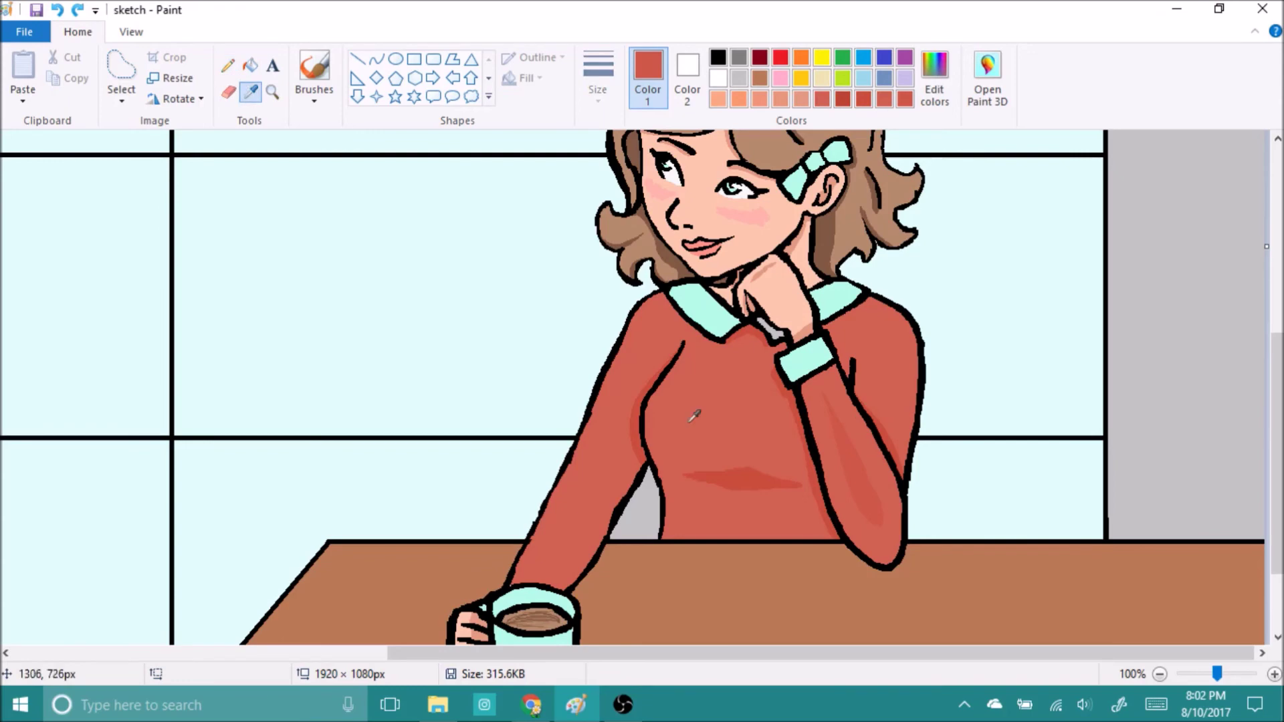
Outline shadows on the sweater beneath both collar pieces and around the cuff, and fill them with the darker red
scroll(745, 322, "up", 1)
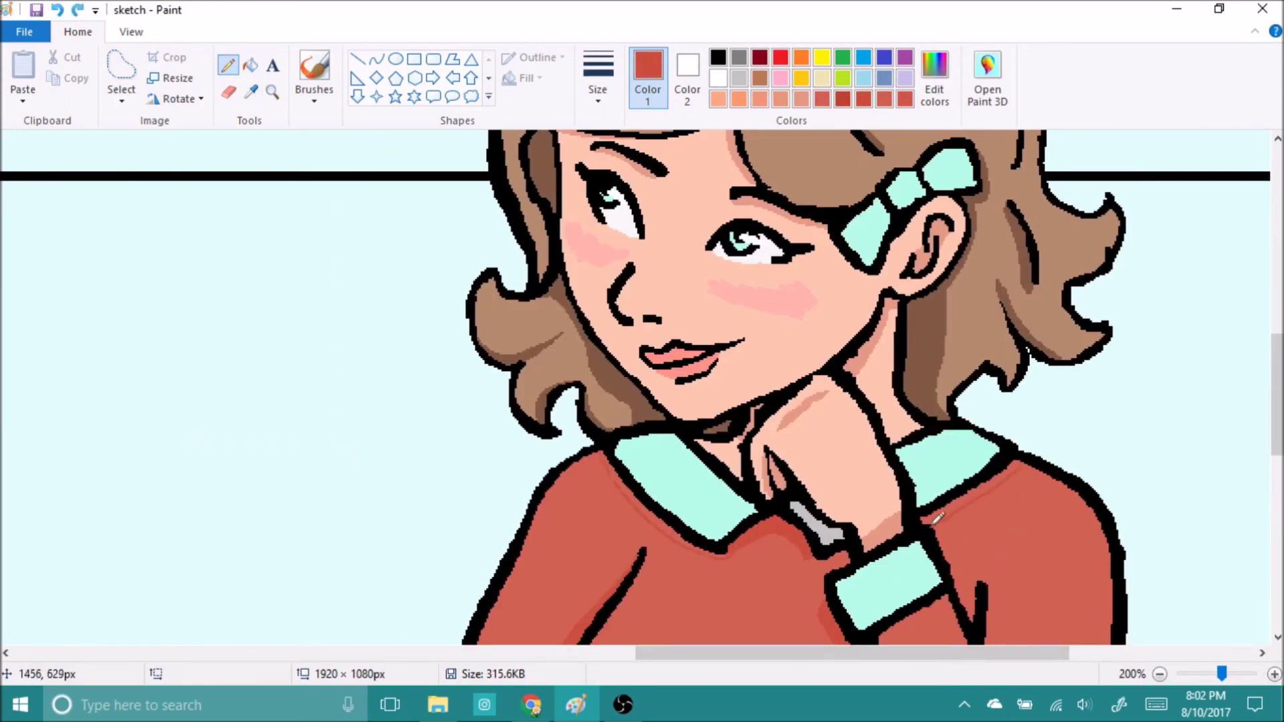
left_click(250, 66)
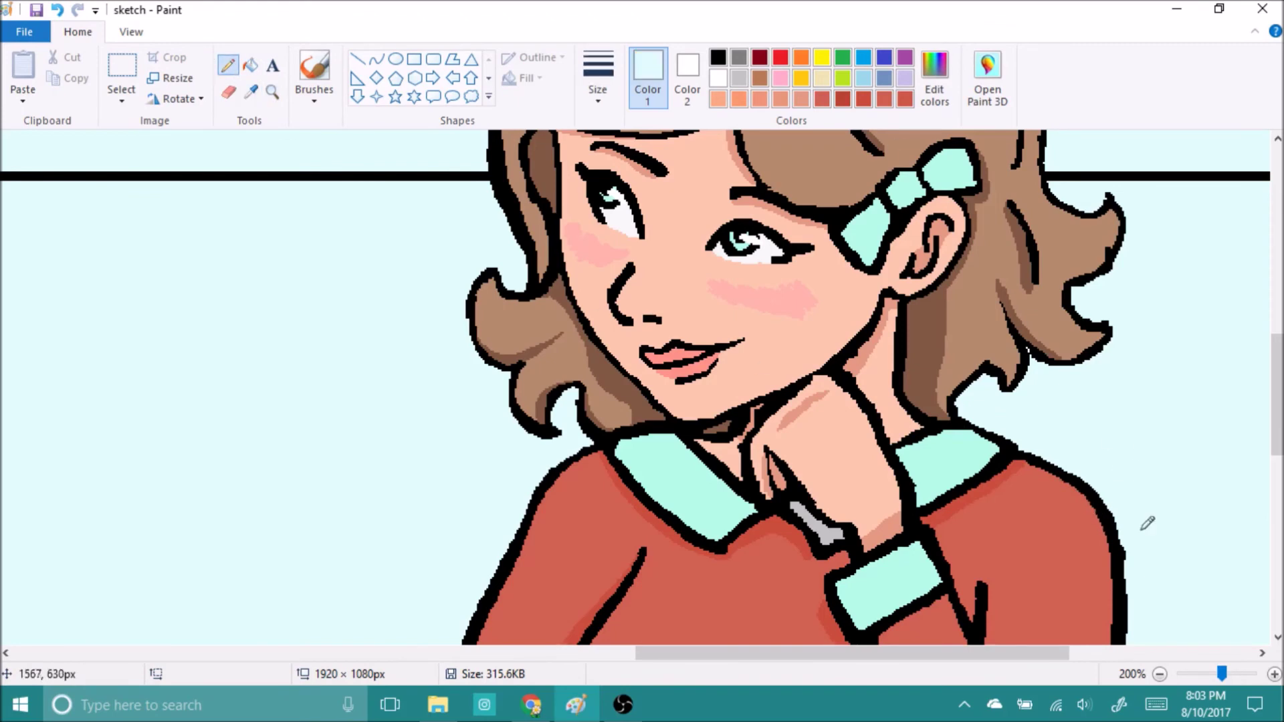
scroll(1056, 526, "down", 1)
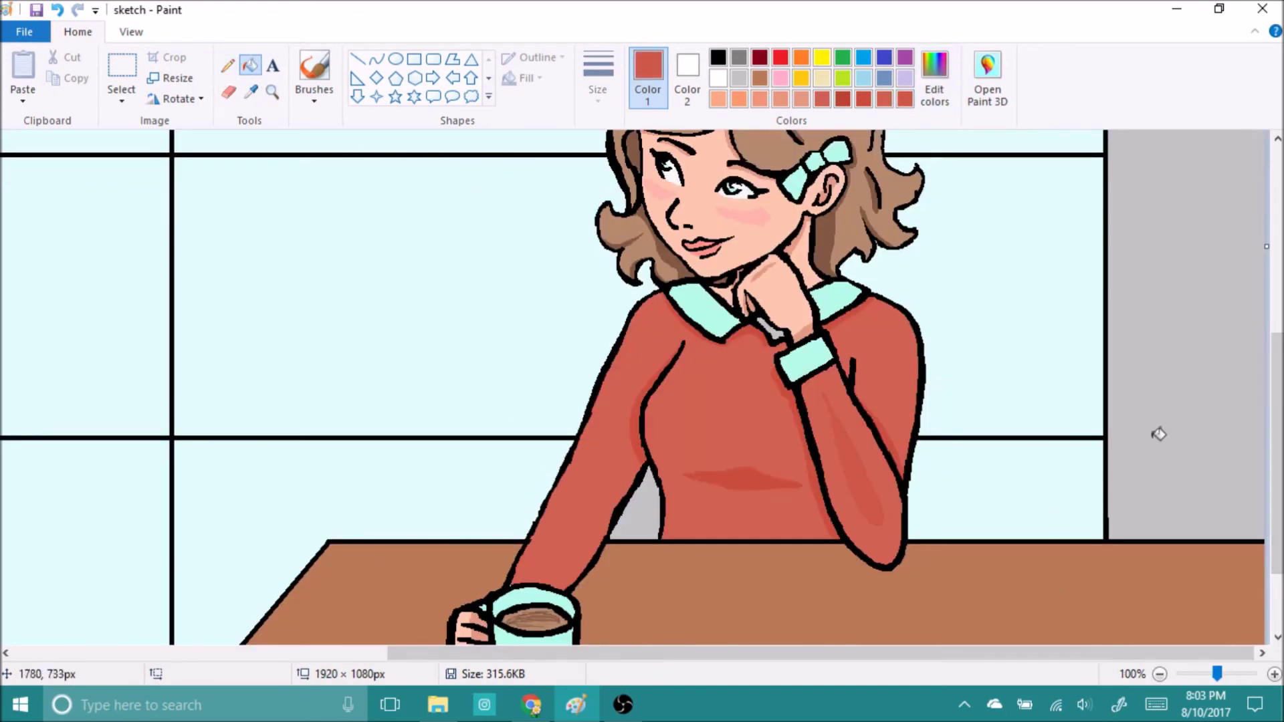
Choose a darker mint, shade the collar, cuff and hair bow with it, and fill the gray gap below the hand with mint
scroll(474, 185, "up", 3)
left_click(934, 80)
left_click(467, 479)
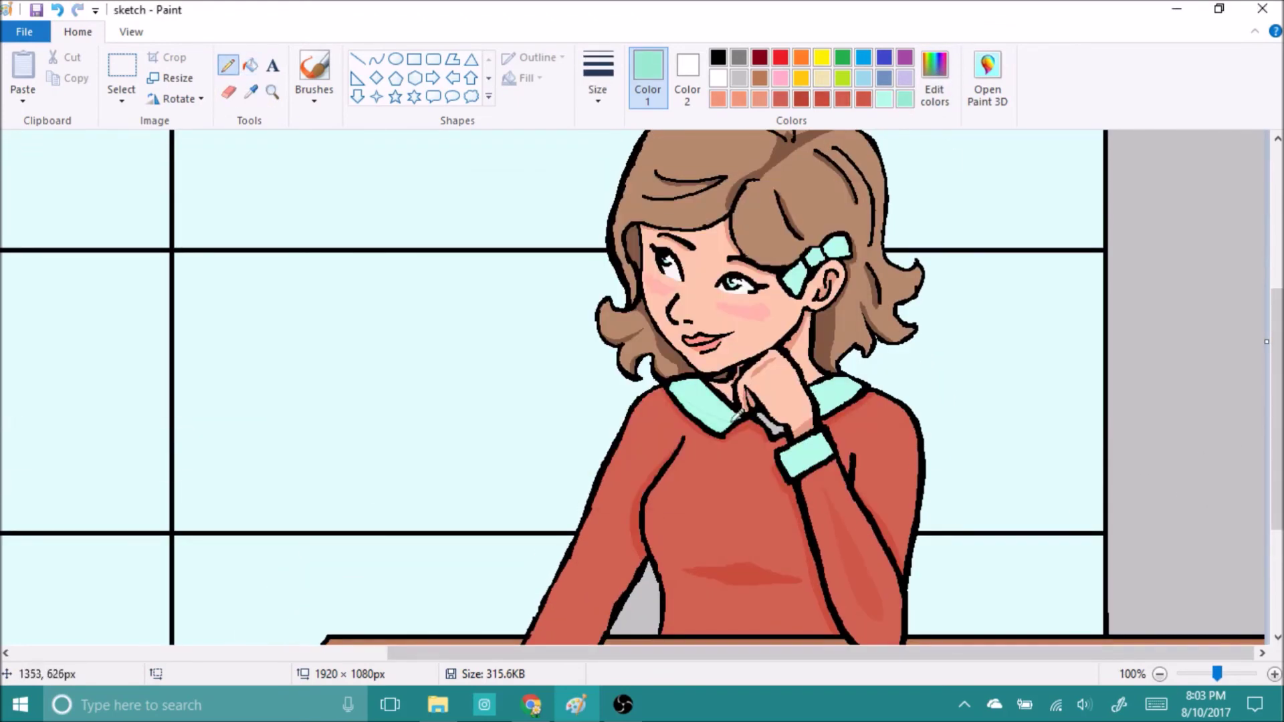
scroll(736, 415, "up", 1)
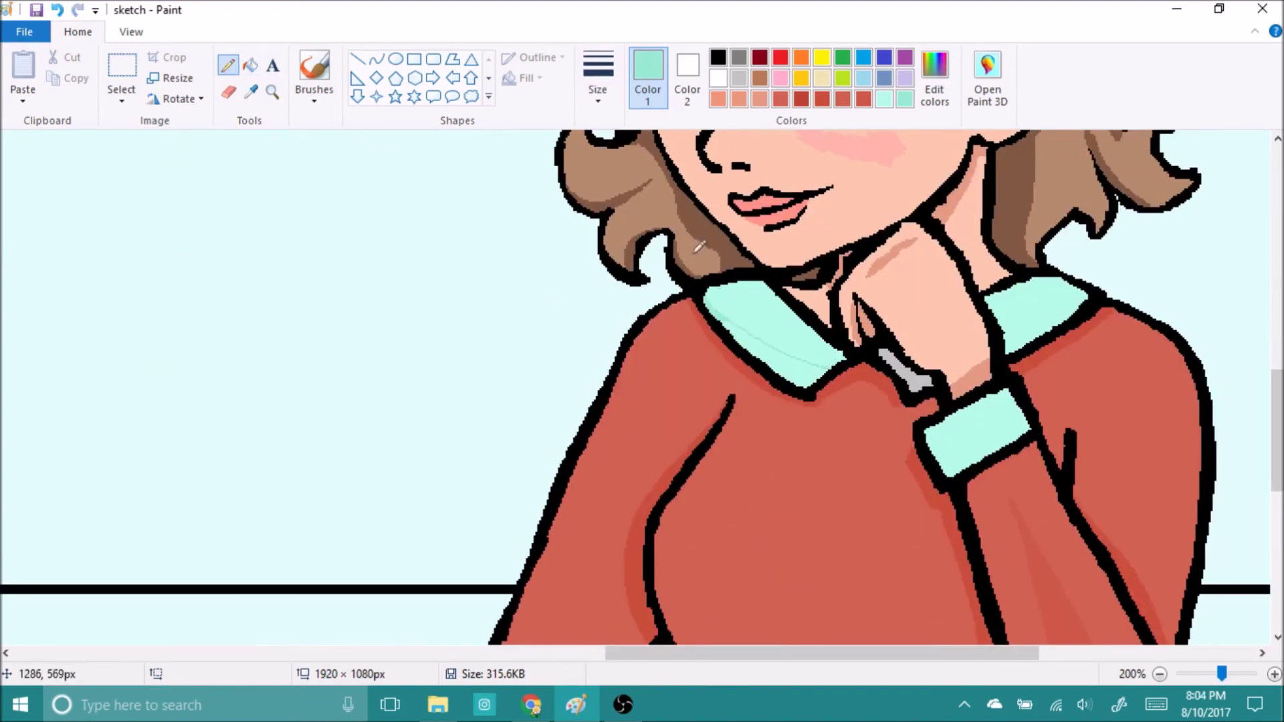
left_click(775, 348)
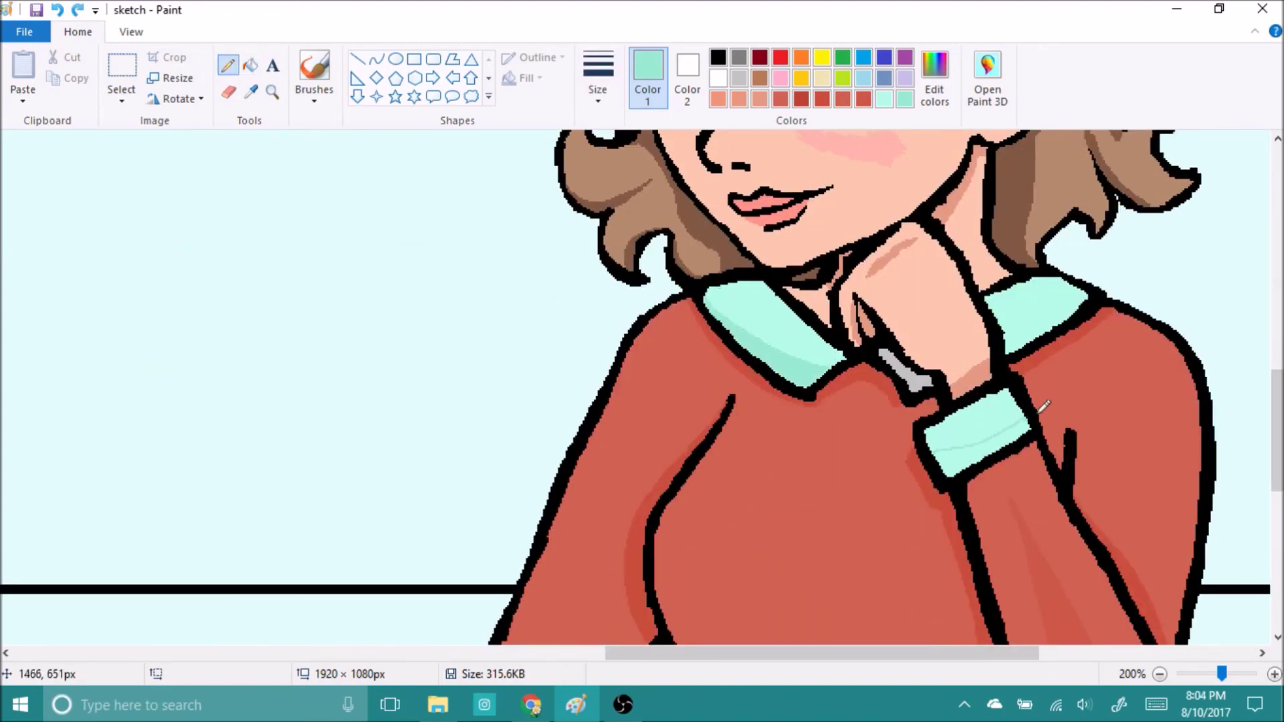
left_click(1030, 424)
left_click(912, 375)
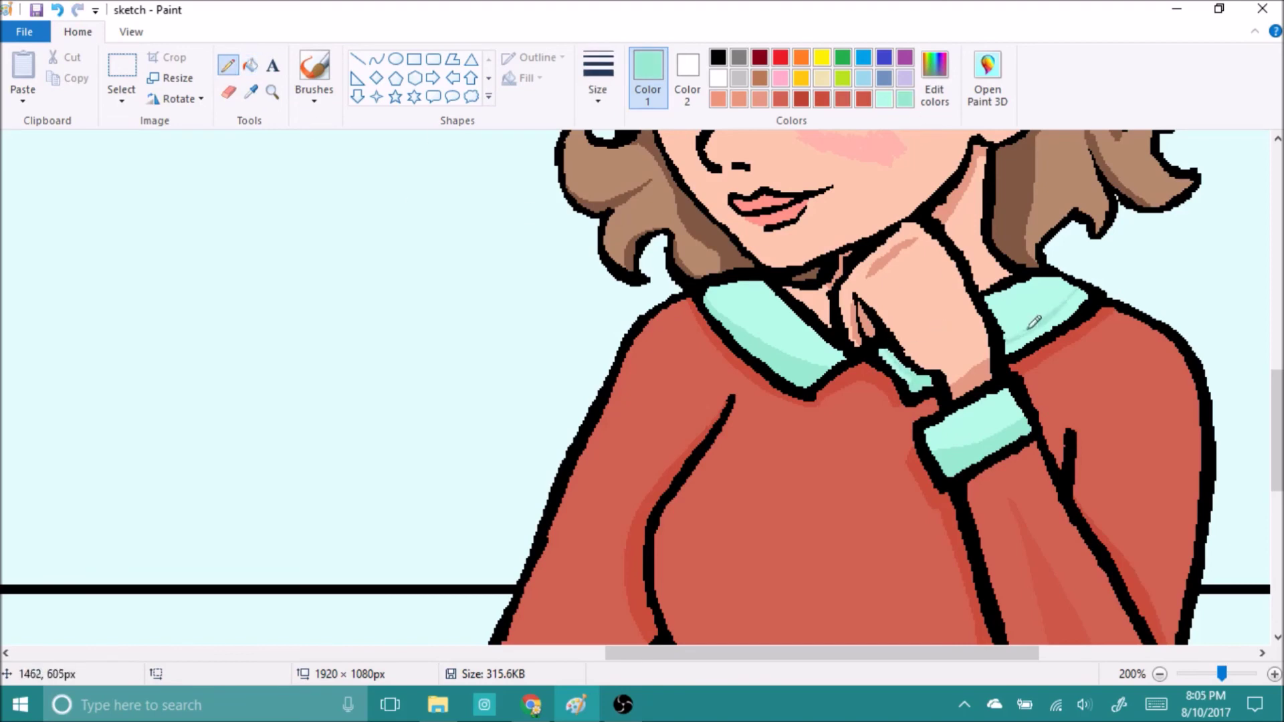
scroll(978, 298, "up", 4)
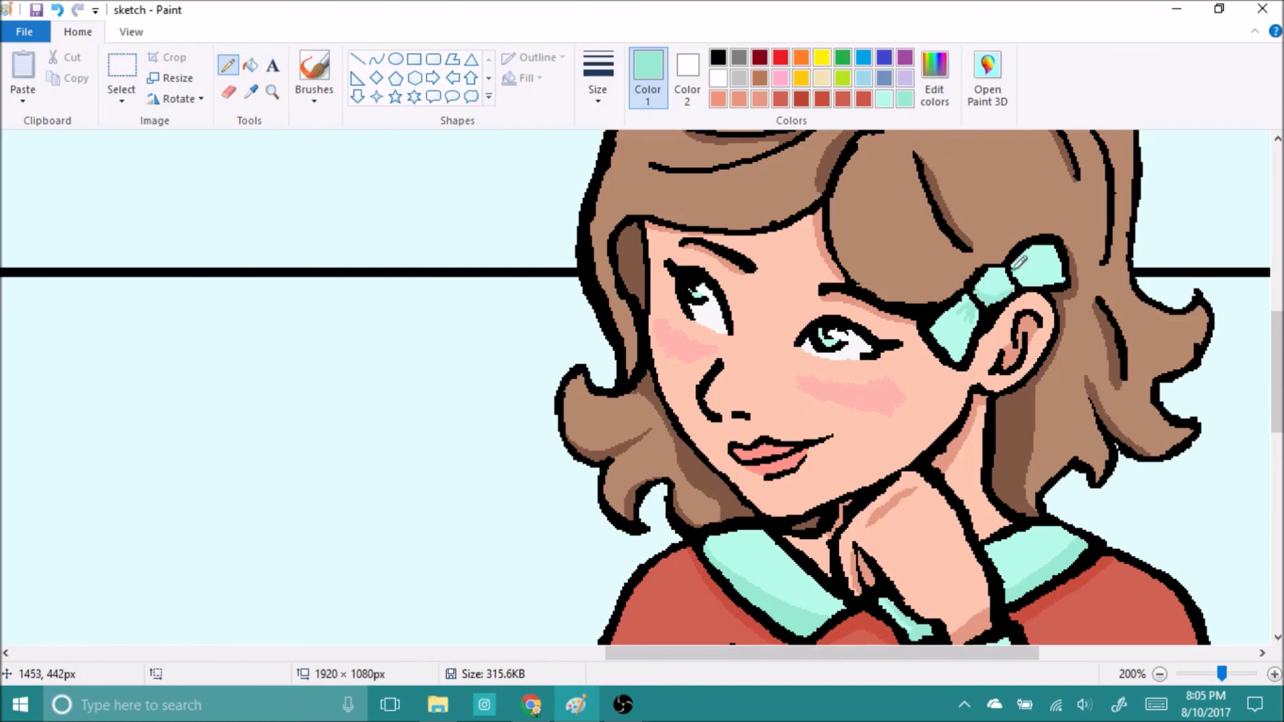
Outline vertical shadow bands on the mug and fill its shaded body and inner wall with the darker mint
scroll(1035, 266, "down", 7)
left_click_drag(455, 446, 458, 543)
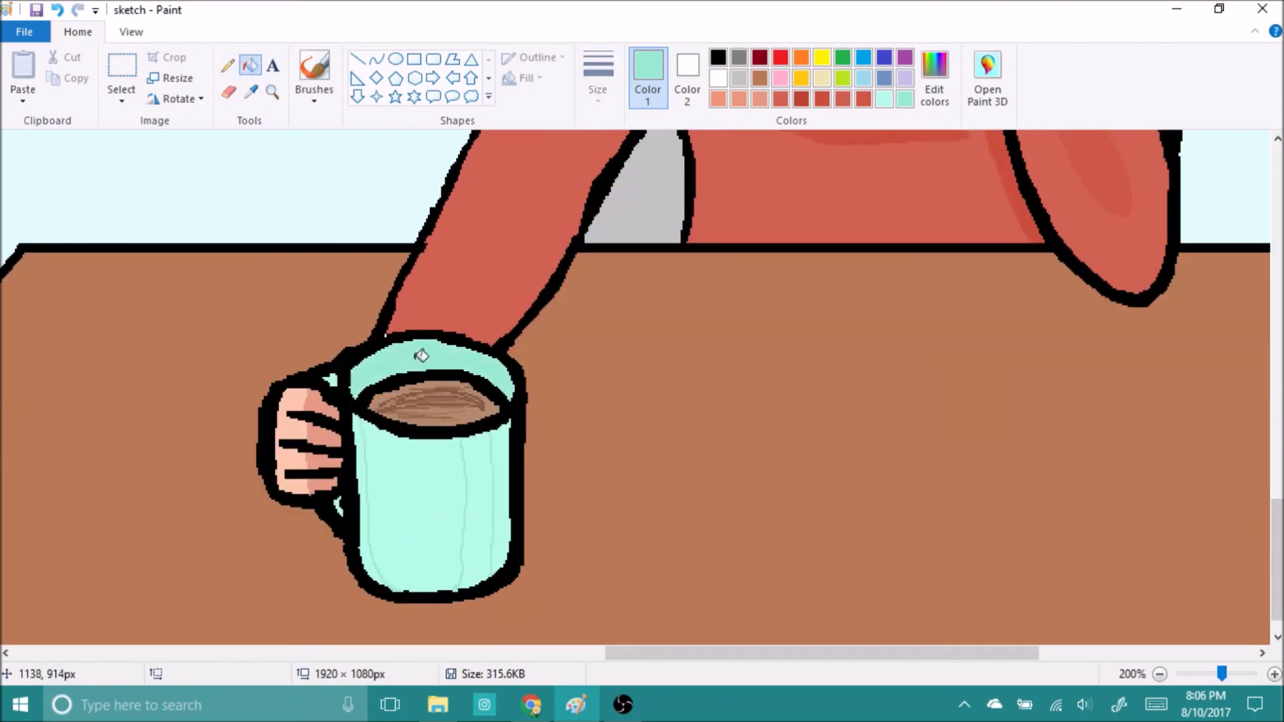
key("ctrl+z")
left_click(884, 99)
left_click(250, 65)
Choose a slightly deeper mint and refill the shadows on the mug's body, its inner wall and the collar
left_click(935, 77)
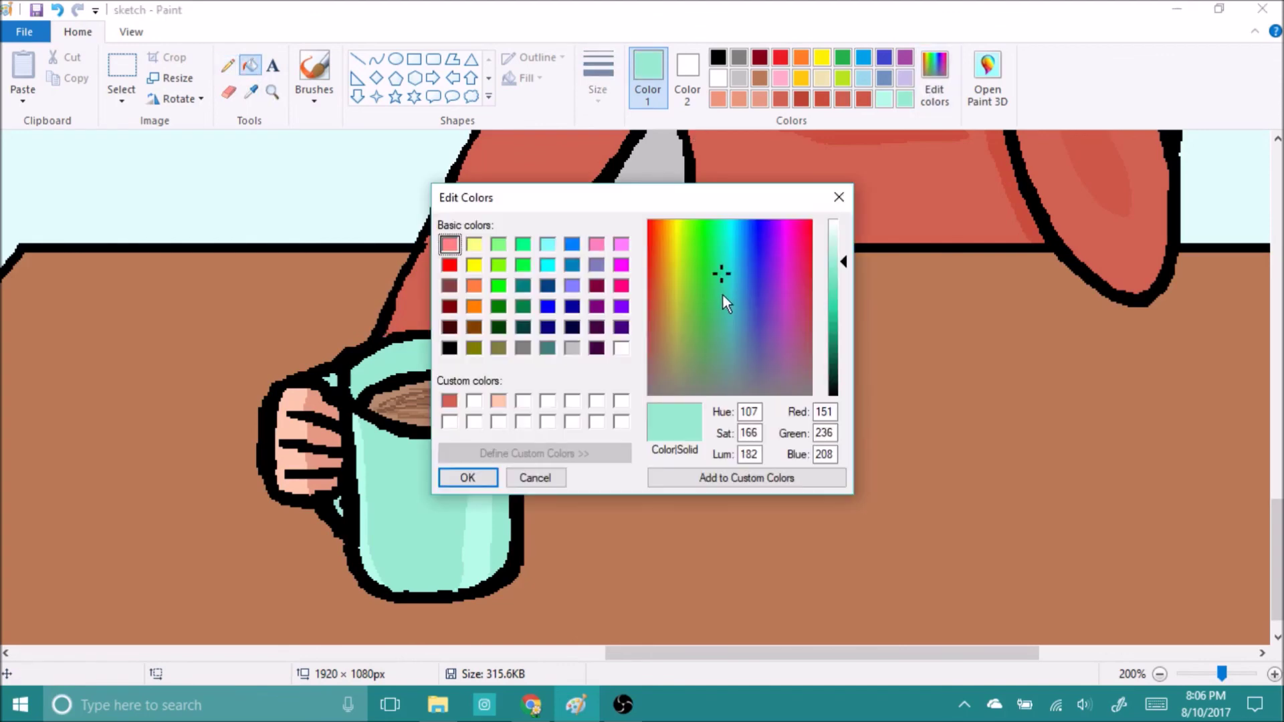
left_click(723, 296)
left_click(464, 476)
left_click(428, 508)
left_click(439, 355)
scroll(774, 459, "up", 8)
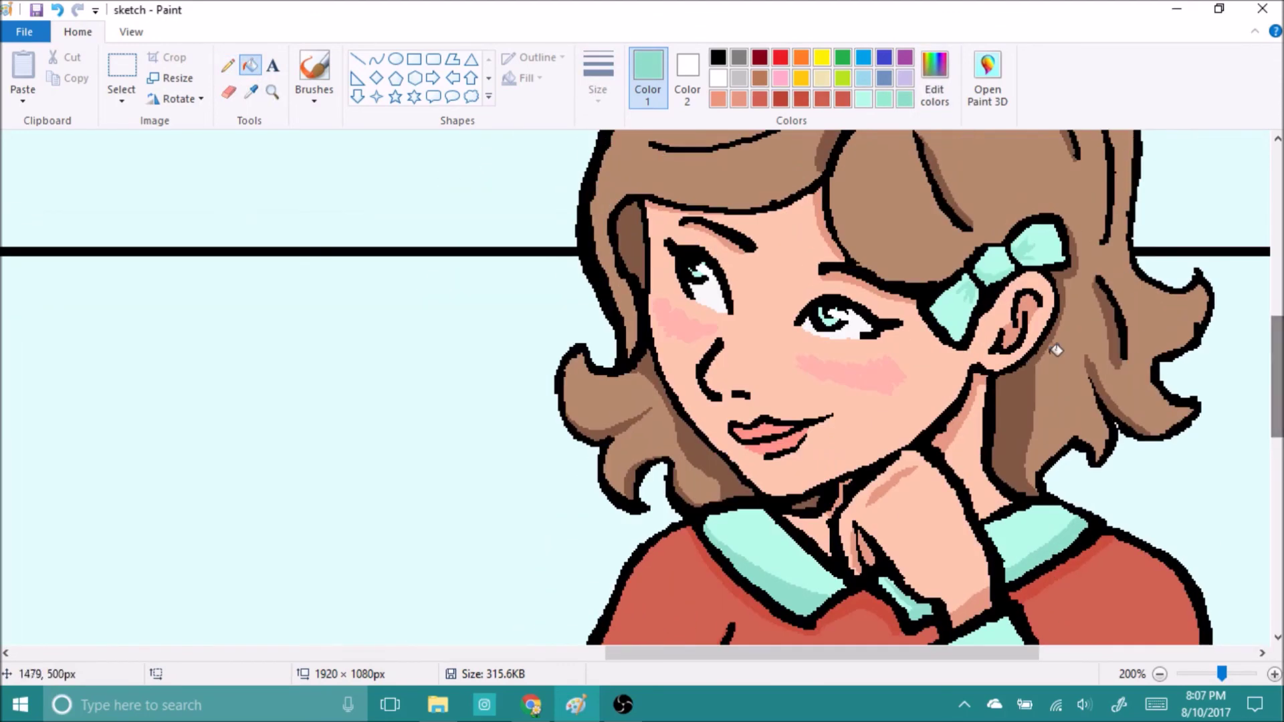
left_click(1161, 674)
left_click(1161, 674)
left_click(718, 57)
left_click(314, 67)
left_click_drag(218, 259, 258, 250)
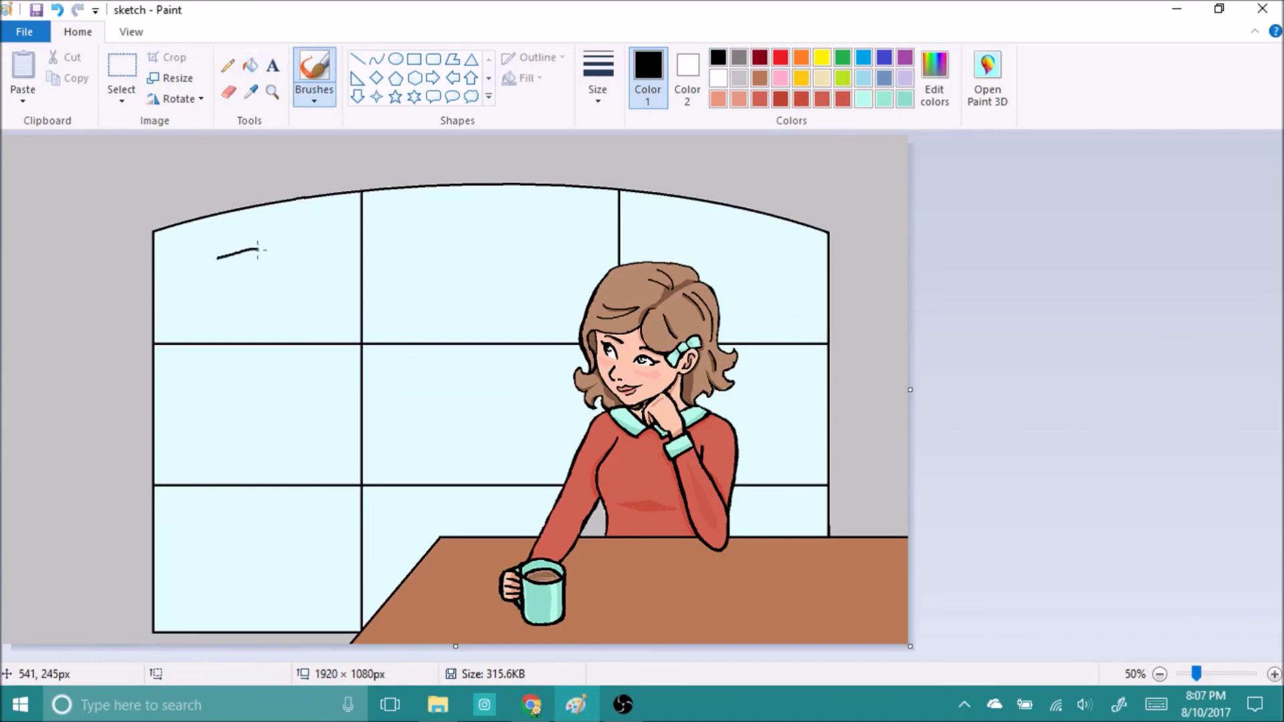
left_click_drag(287, 307, 478, 273)
key("ctrl+z")
key("ctrl+z")
key("ctrl+z")
key("ctrl+z")
key("ctrl+z")
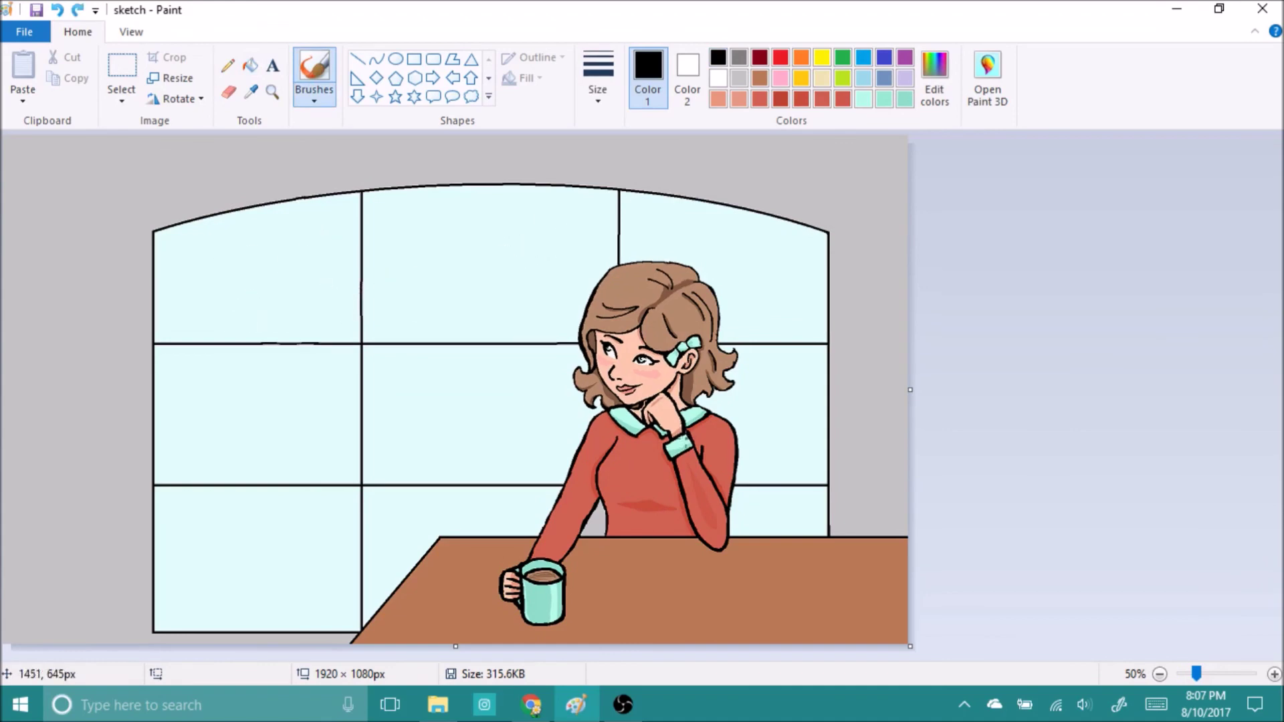
key("ctrl+z")
key("ctrl+z")
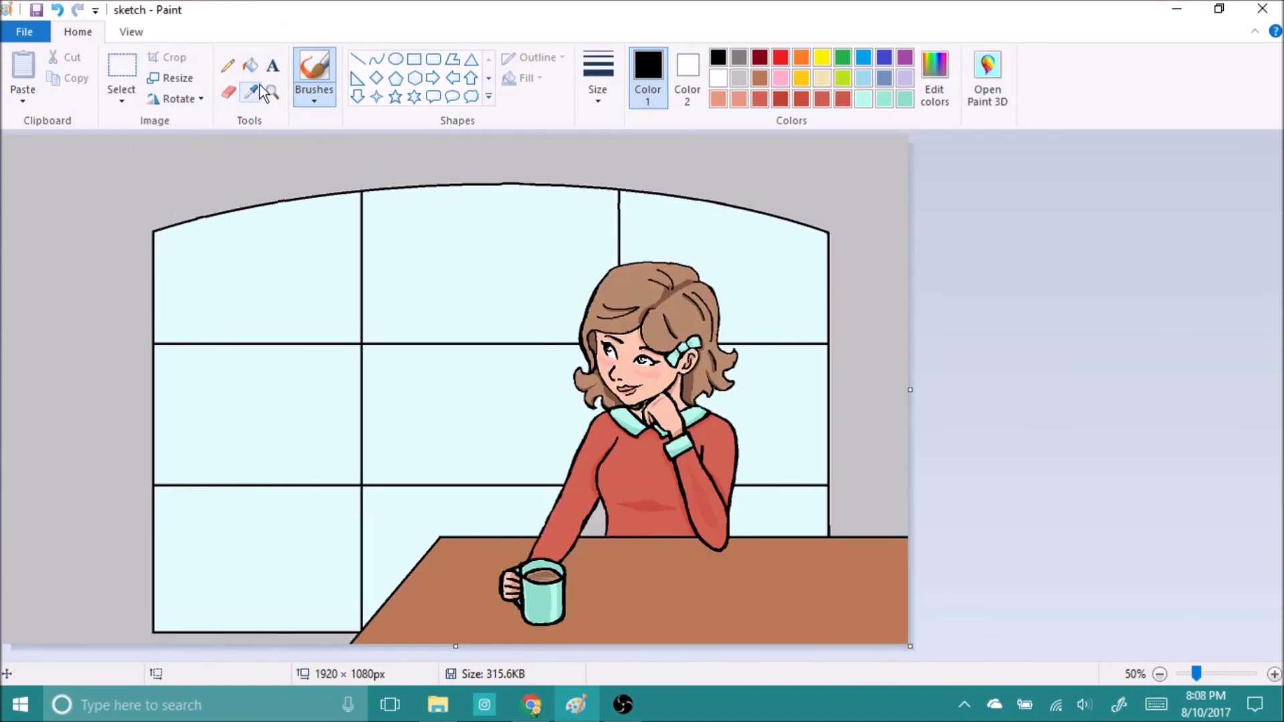
Try outlining and filling diagonal reflection streaks on the window panes in a pale grayish teal
left_click(934, 76)
left_click(473, 472)
left_click(228, 65)
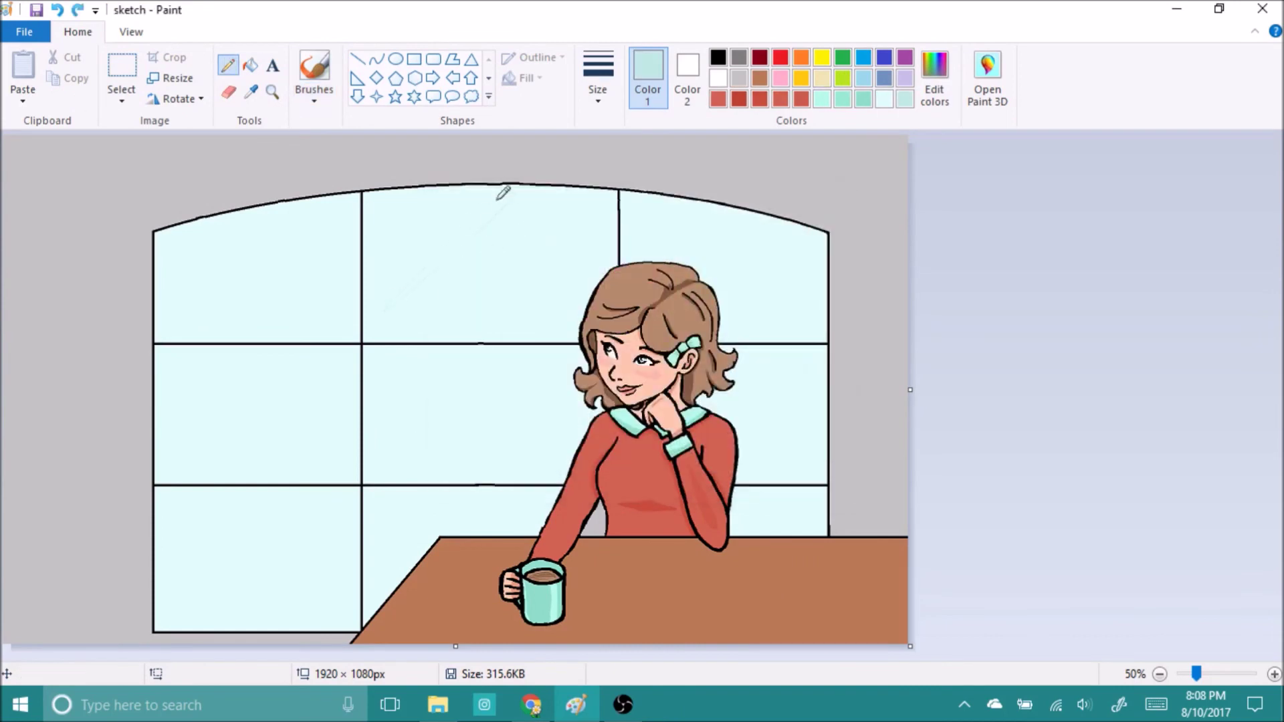
left_click_drag(528, 199, 397, 311)
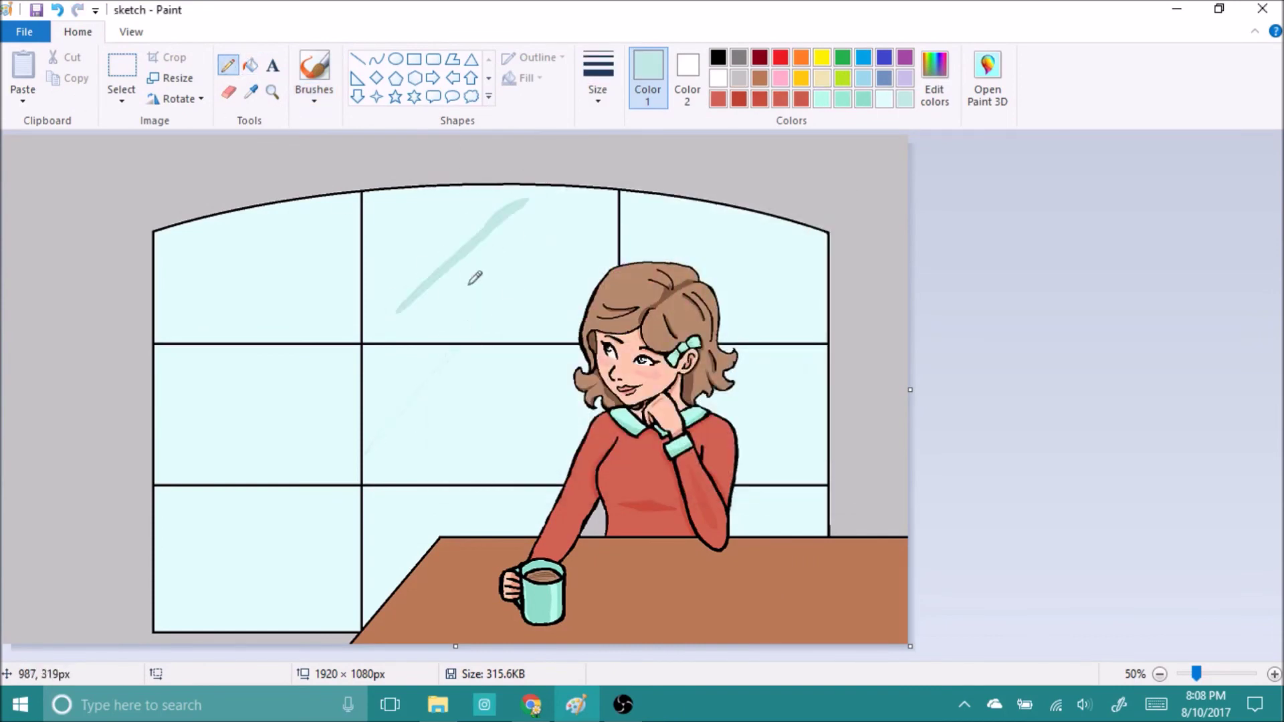
left_click(250, 65)
left_click(301, 424)
key("ctrl+z")
Undo the window reflection streaks and a trial fill of the upper-left pane
left_click(1274, 674)
left_click(656, 453)
key("ctrl+z")
key("ctrl+z")
left_click(1159, 674)
left_click(227, 65)
left_click(250, 65)
left_click(257, 268)
key("ctrl+z")
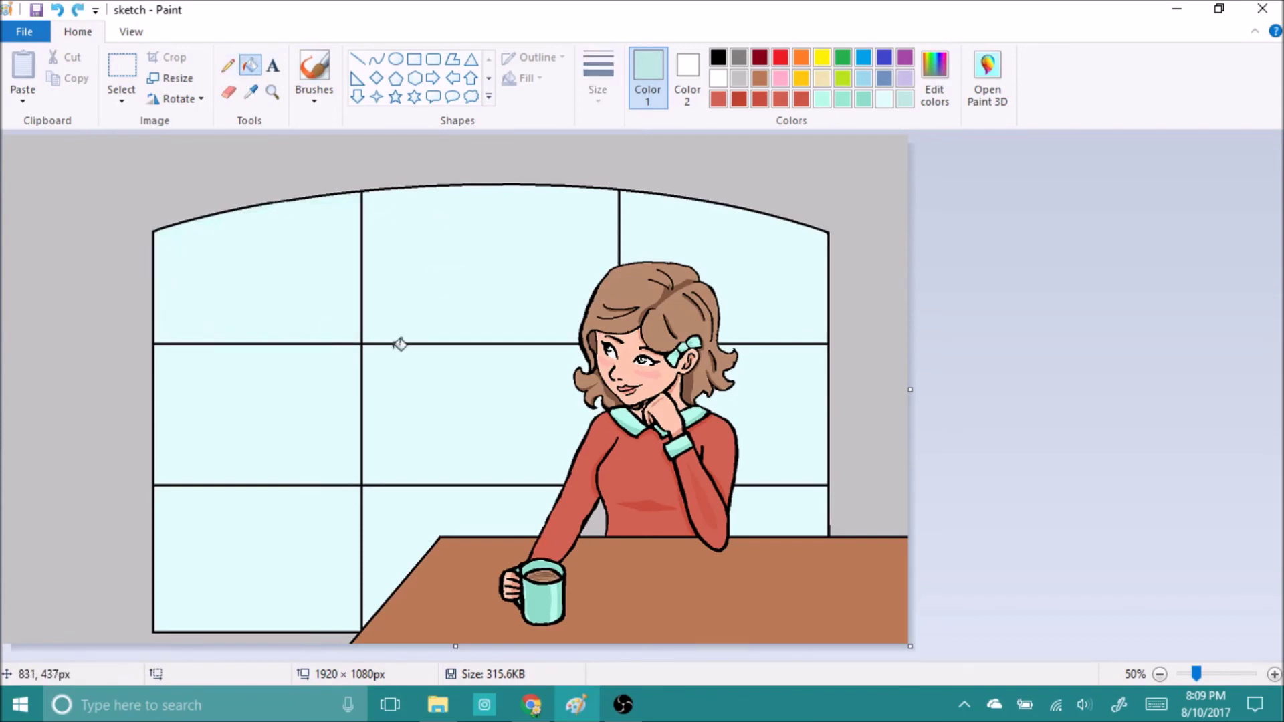
Fill the bottom row of window panes with pale teal and the middle row with a lighter tint
left_click(257, 559)
left_click(934, 81)
left_click(459, 475)
left_click(332, 424)
left_click(934, 80)
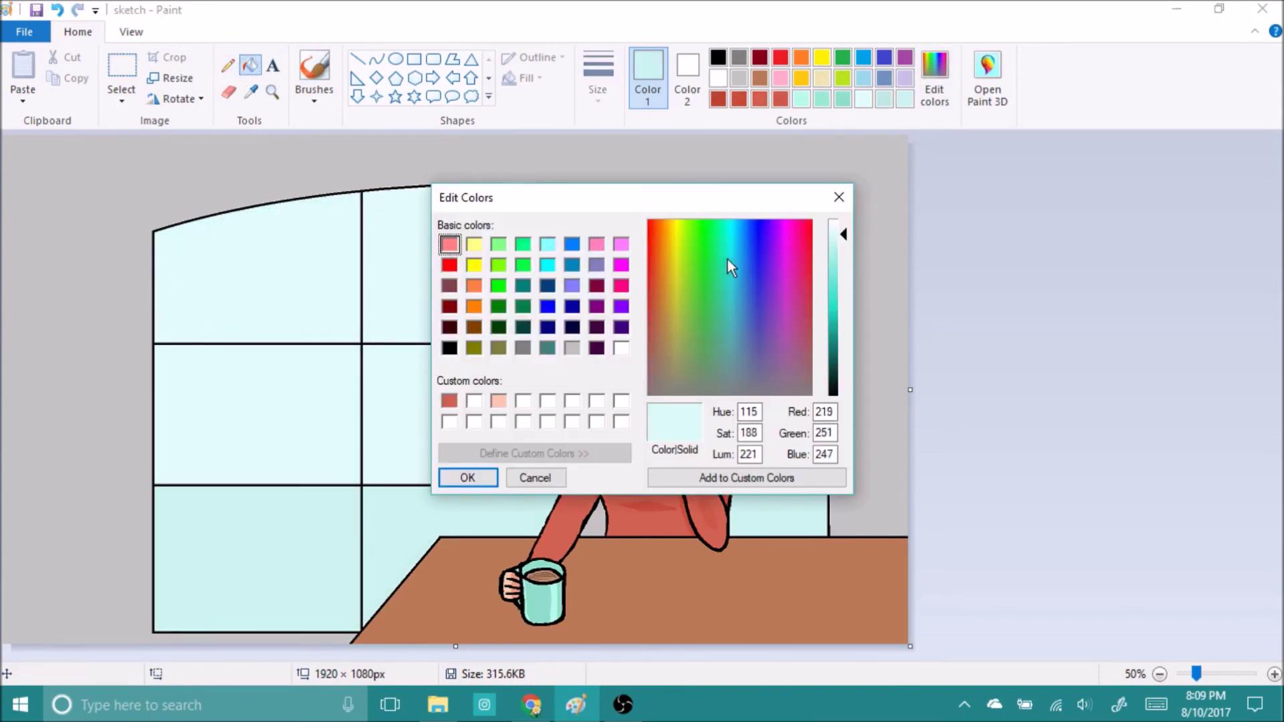
left_click(459, 478)
Try brushing darker brown wood-grain strokes across the table
left_click(314, 67)
left_click(315, 100)
left_click(278, 166)
left_click(934, 80)
left_click(456, 475)
left_click_drag(612, 576, 696, 613)
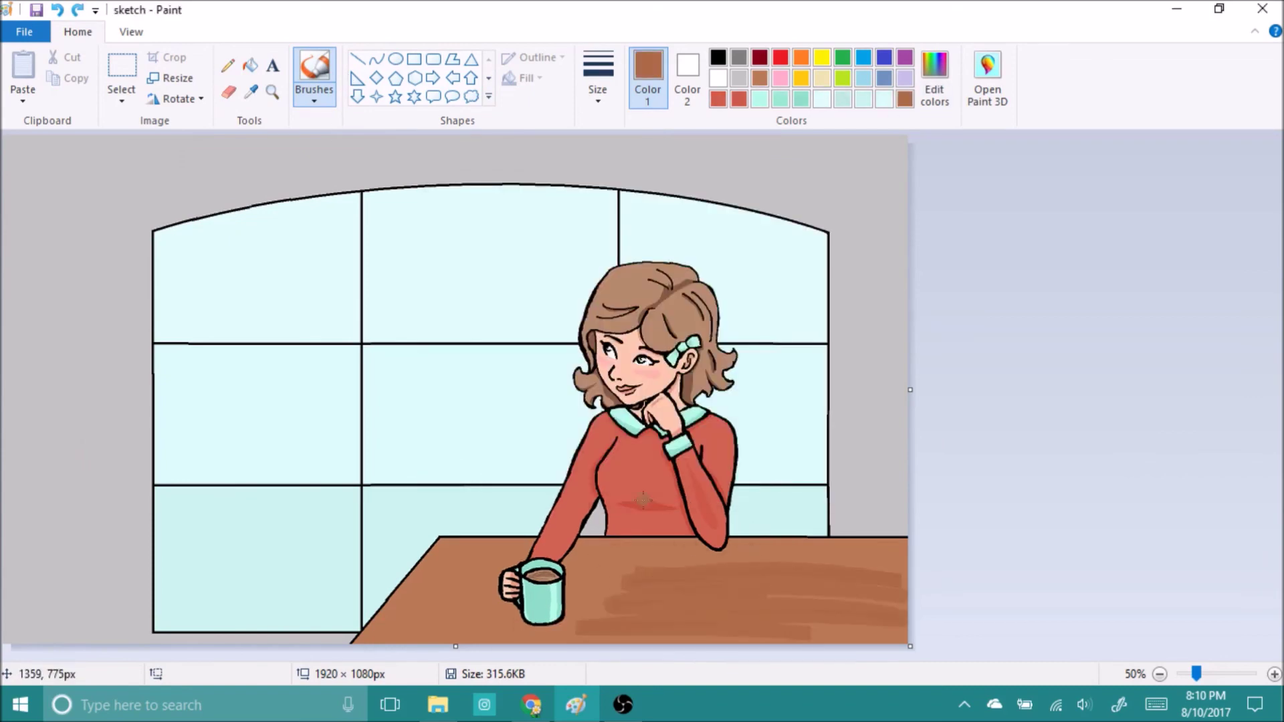
key("ctrl+z")
left_click(250, 92)
left_click(555, 296)
left_click_drag(649, 266, 577, 353)
key("ctrl+z")
Choose a darker gray, outline a wavy edge on the wall at both sides of the window and fill the areas below
left_click(934, 80)
left_click(458, 475)
left_click(251, 65)
left_click(127, 482)
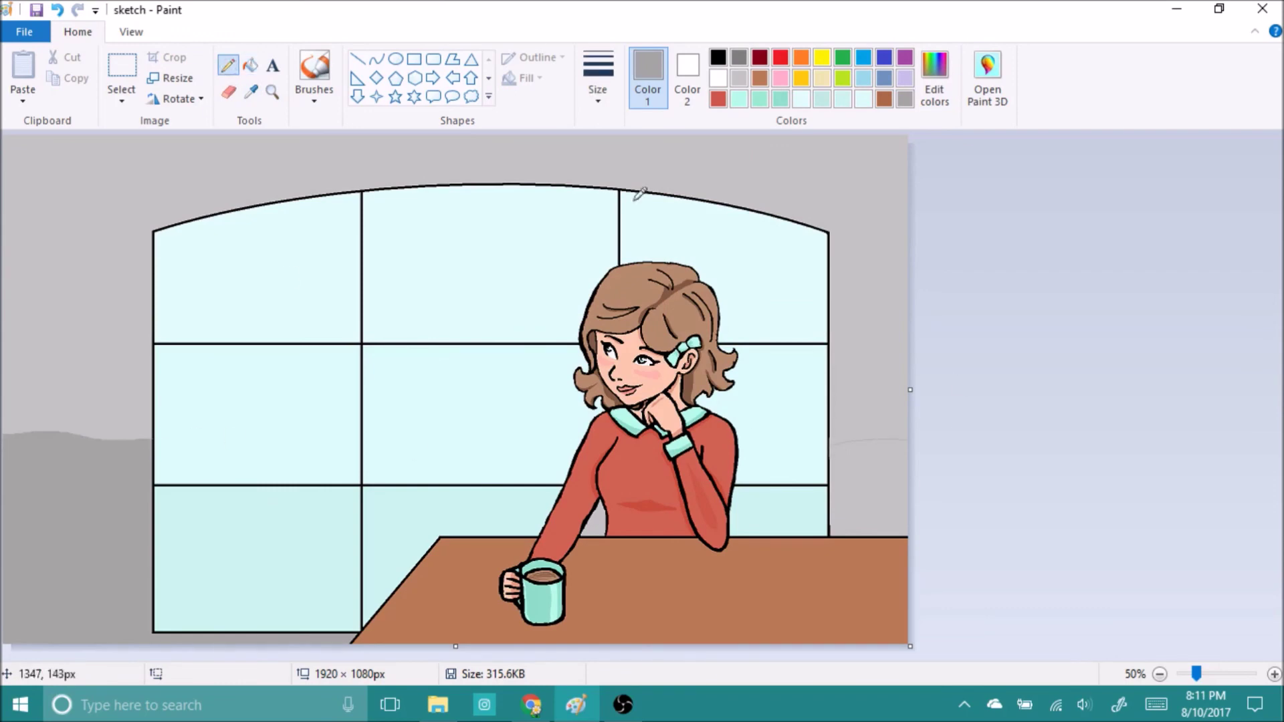
left_click(868, 491)
Brush three white clouds on the window, one in the top center pane and two in the middle row
left_click(228, 65)
left_click(717, 78)
left_click(315, 73)
left_click_drag(408, 268, 549, 267)
mouse_move(207, 378)
left_mouse_down()
mouse_move(281, 384)
mouse_move(201, 391)
left_mouse_up()
left_click_drag(475, 384, 555, 375)
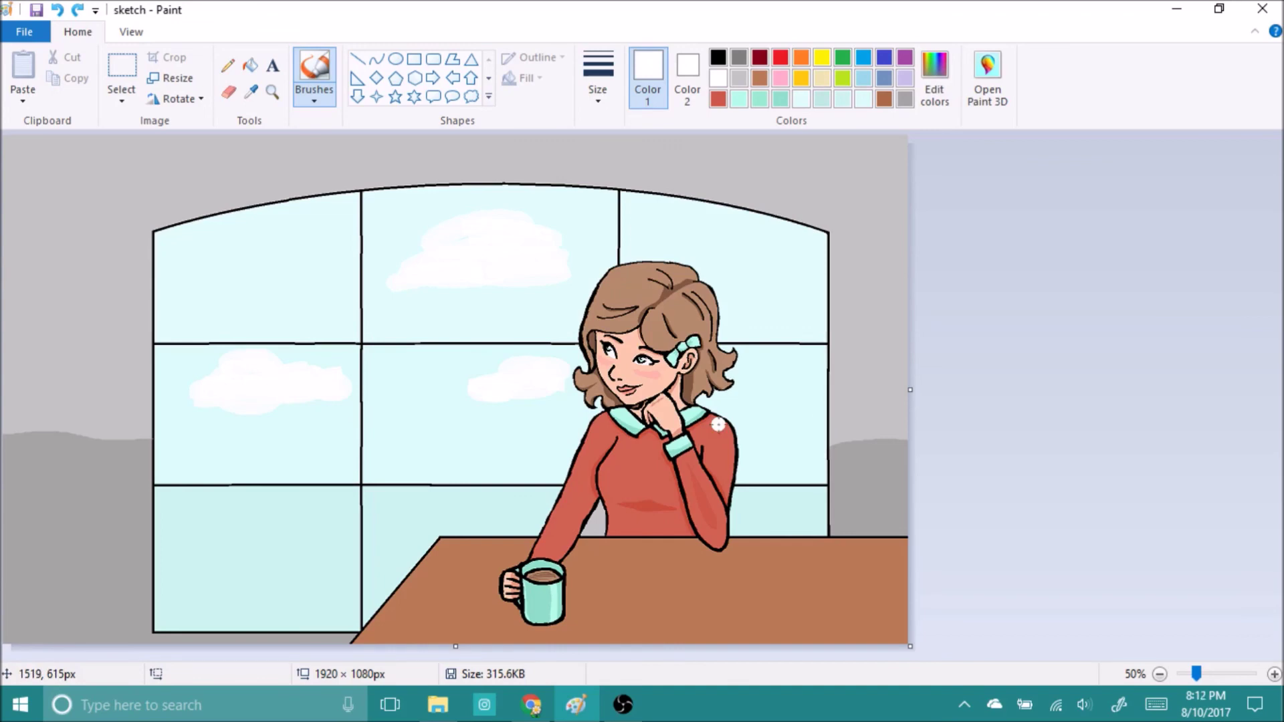
Select the dark brown of the hair shadows for filling and open that color for editing
left_click(1274, 674)
scroll(642, 388, "down", 5)
left_click(250, 65)
left_click(934, 81)
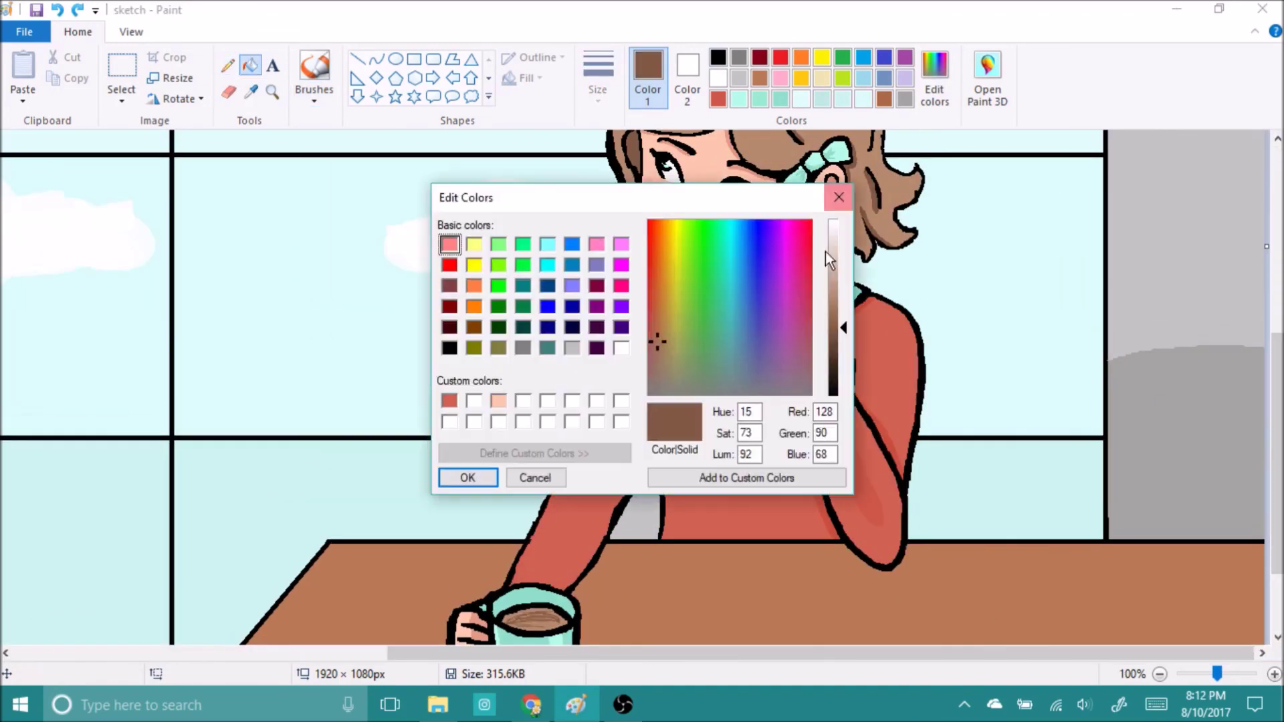